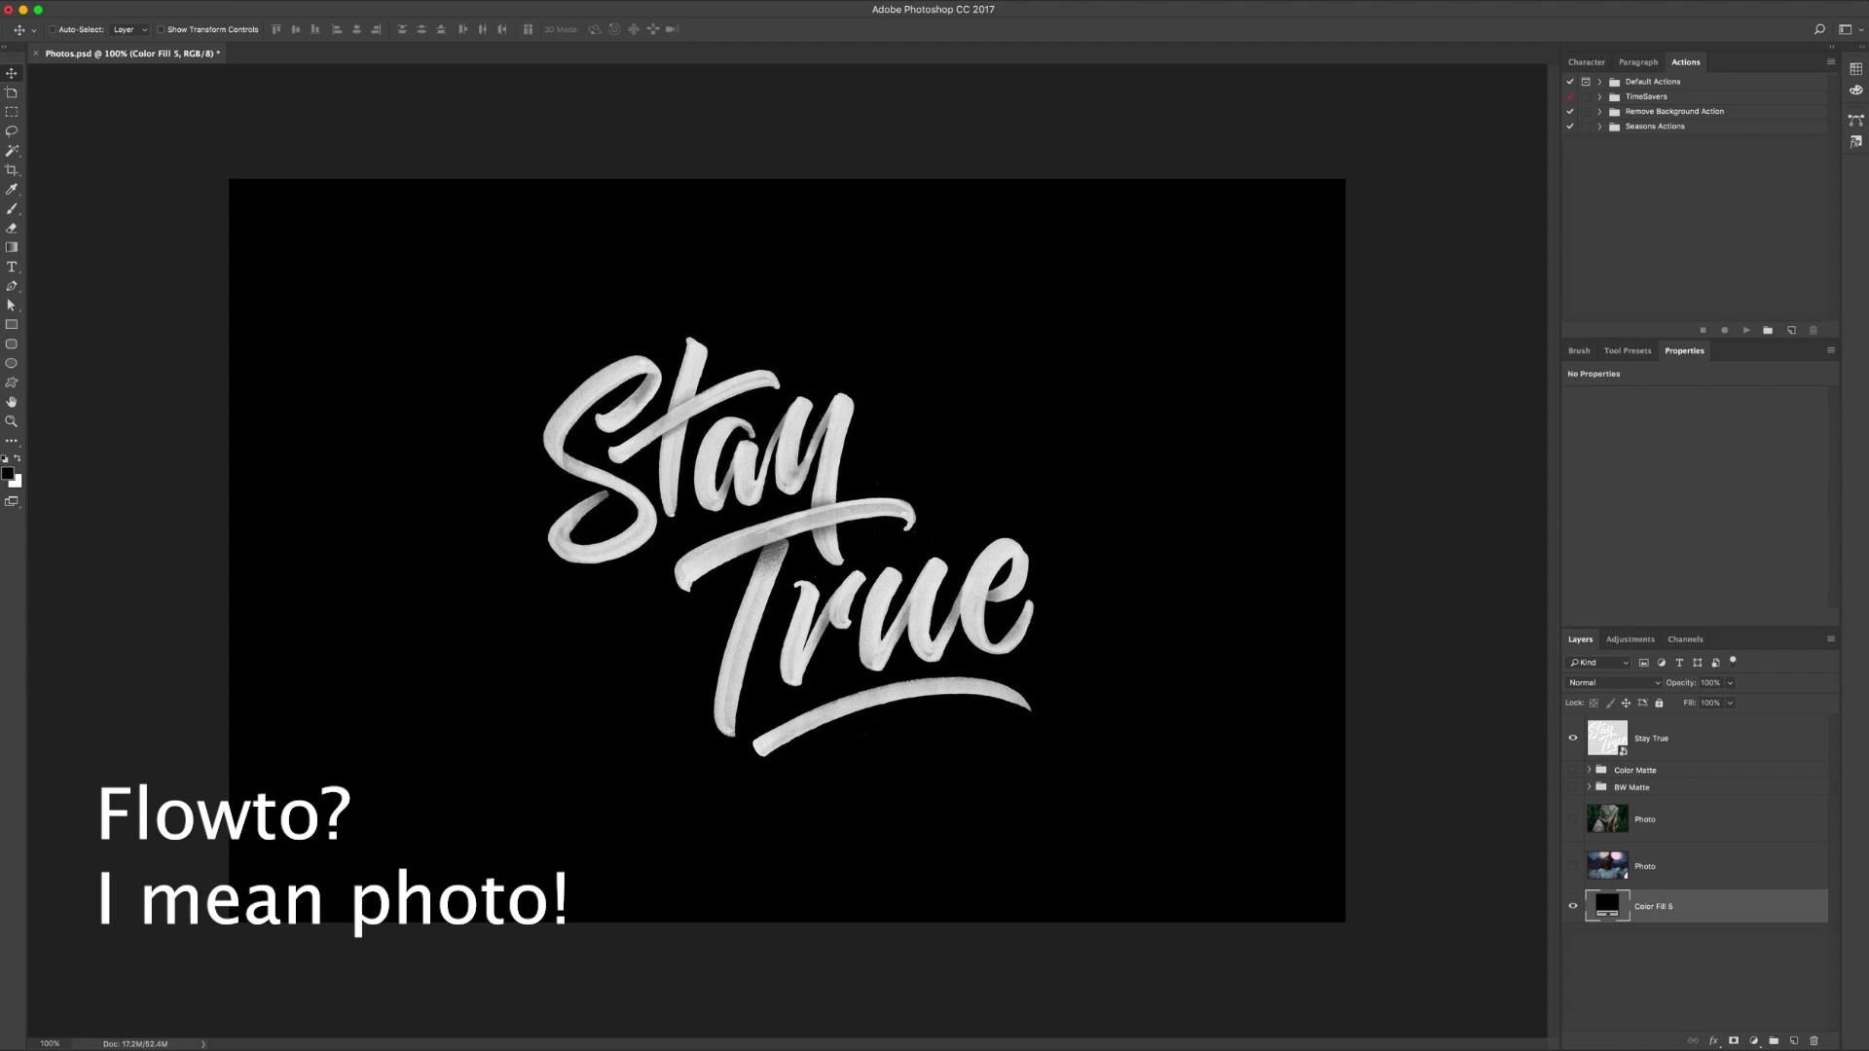
- Return from the Unsplash results to the Stay True design and show the hooded-figure Photo layer
left_click(553, 1032)
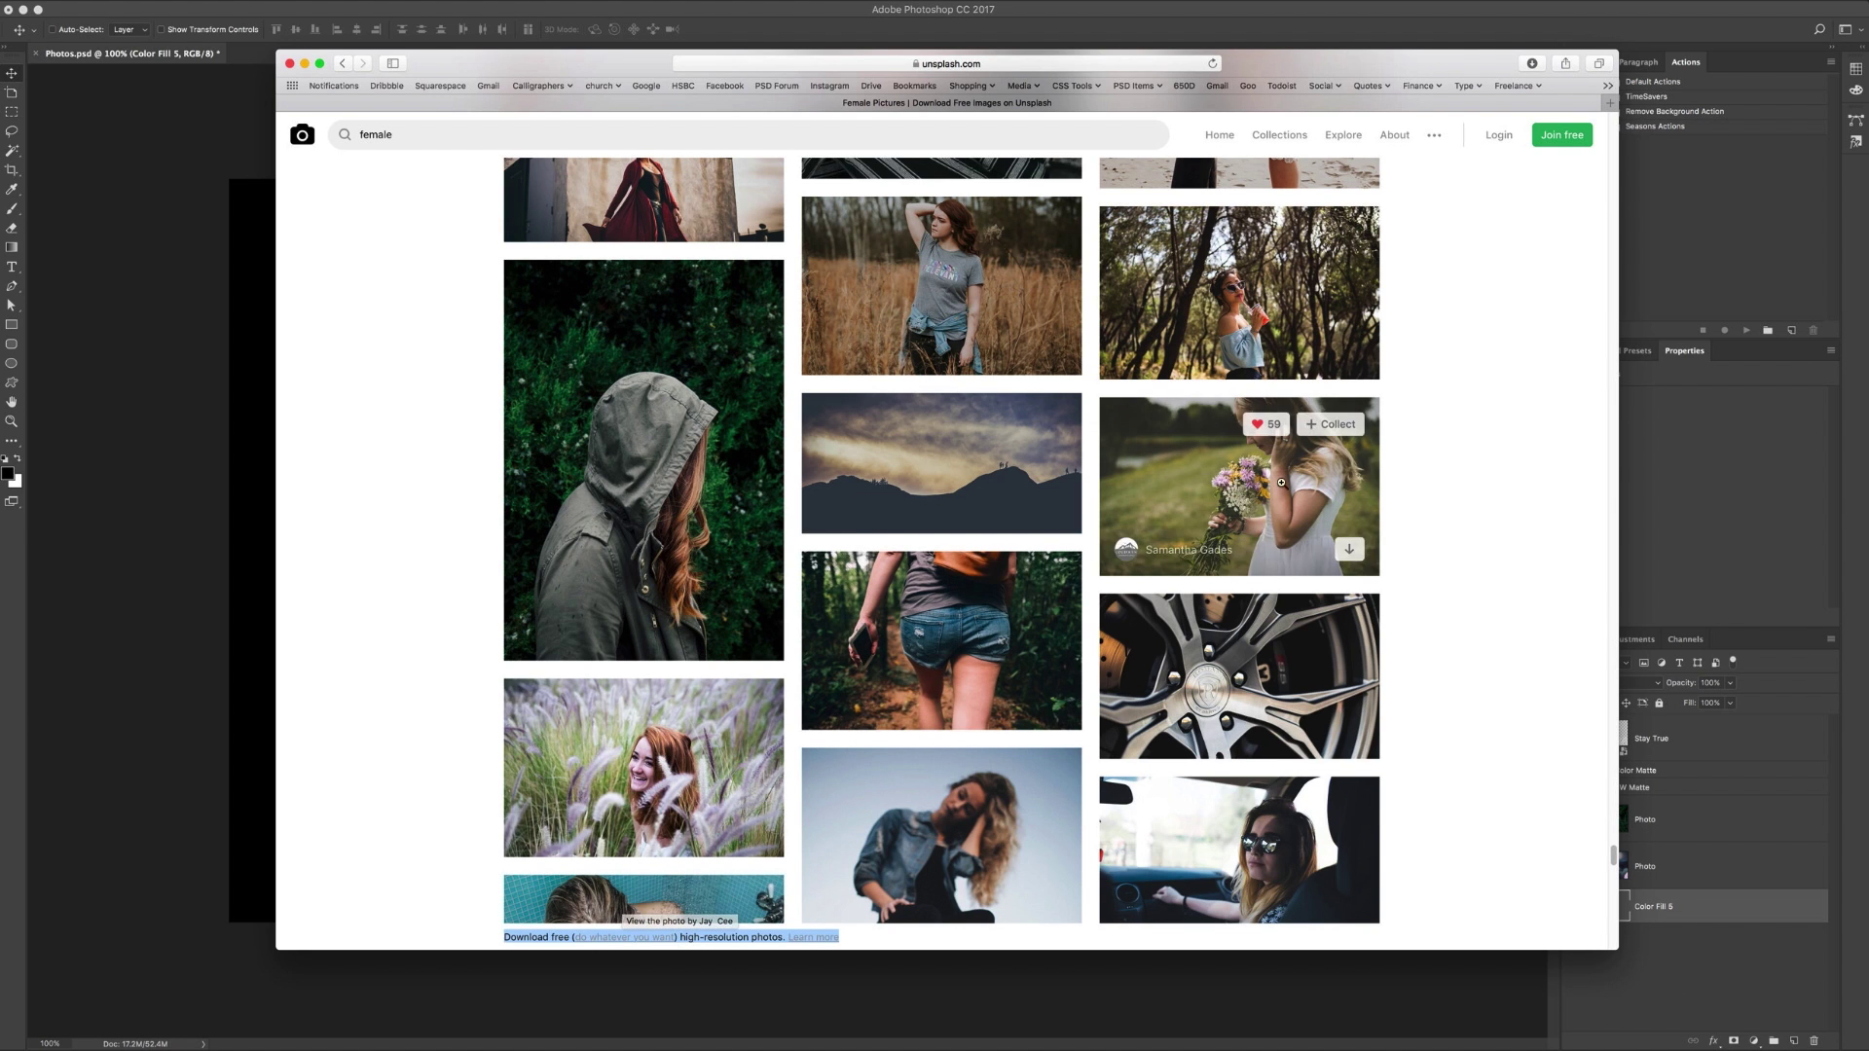
left_click(1627, 837)
left_click(1574, 823)
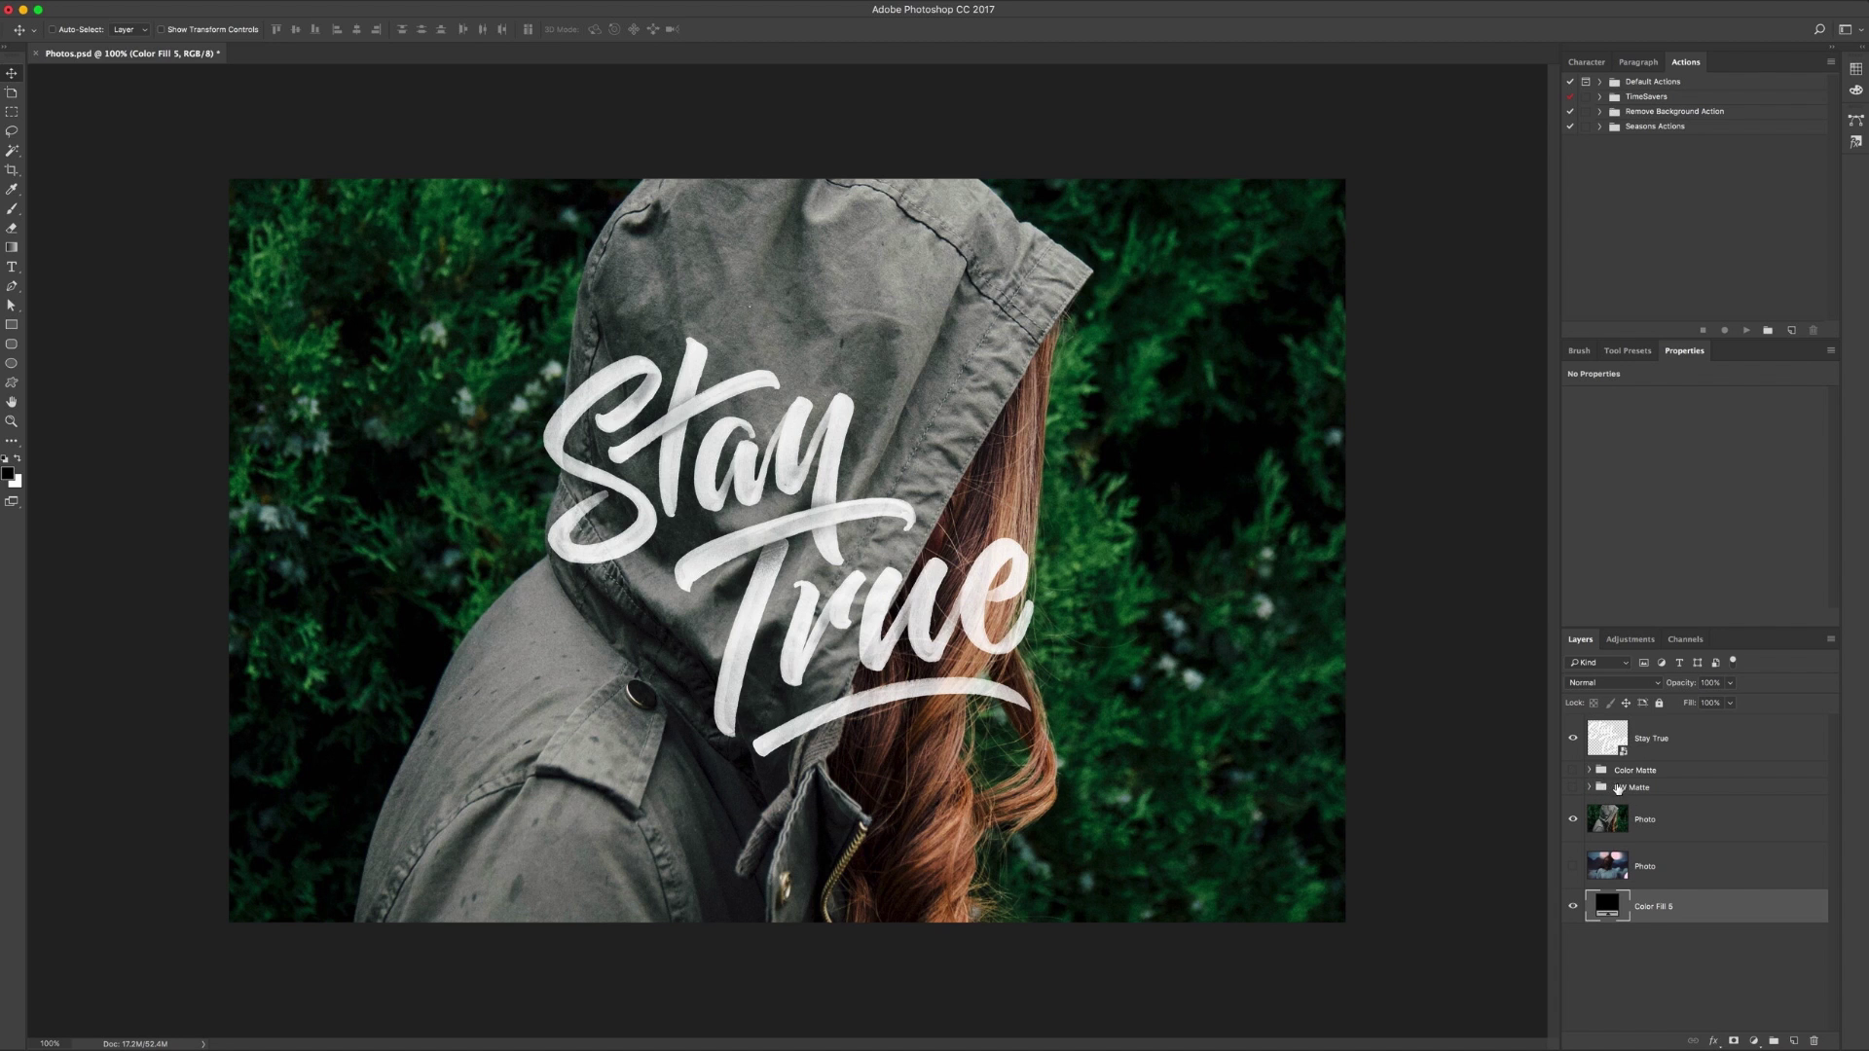
- Preview the Color Matte and BW Matte looks by toggling each group's visibility
left_click(1573, 771)
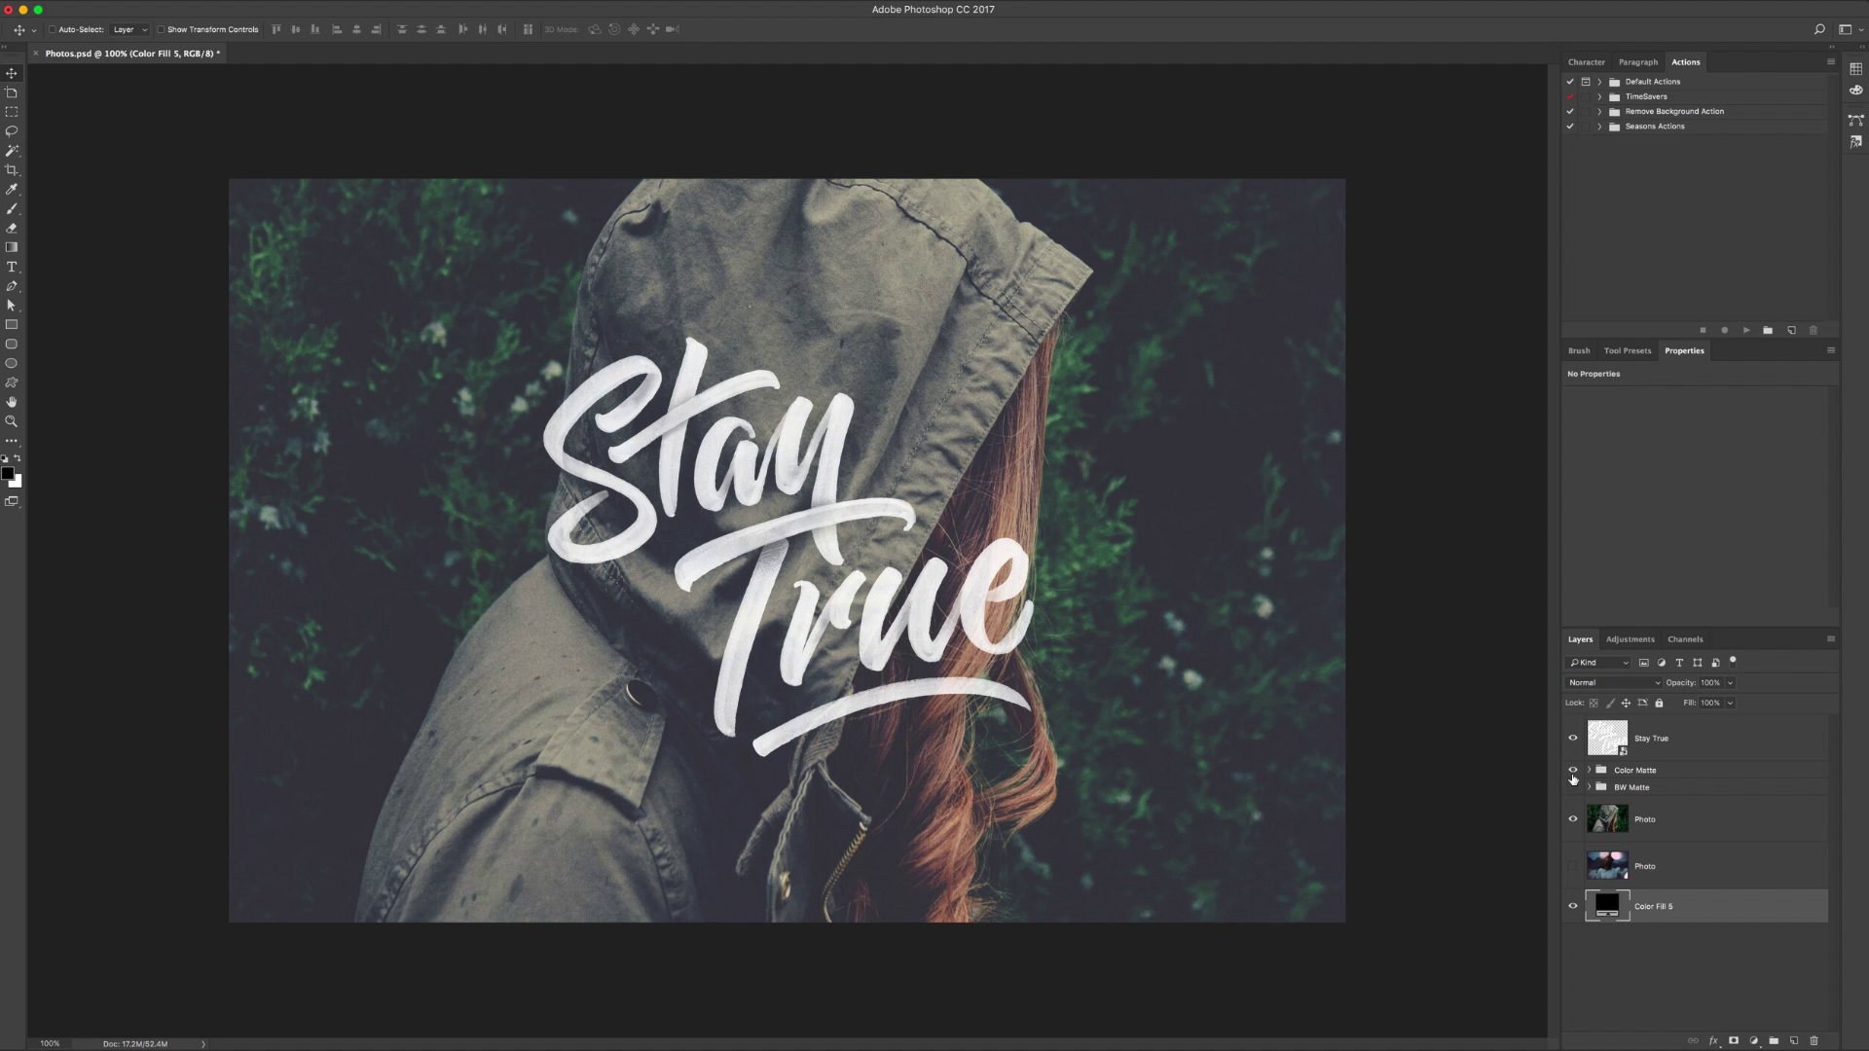
left_click(1572, 771)
left_click(1572, 786)
left_click(1574, 789)
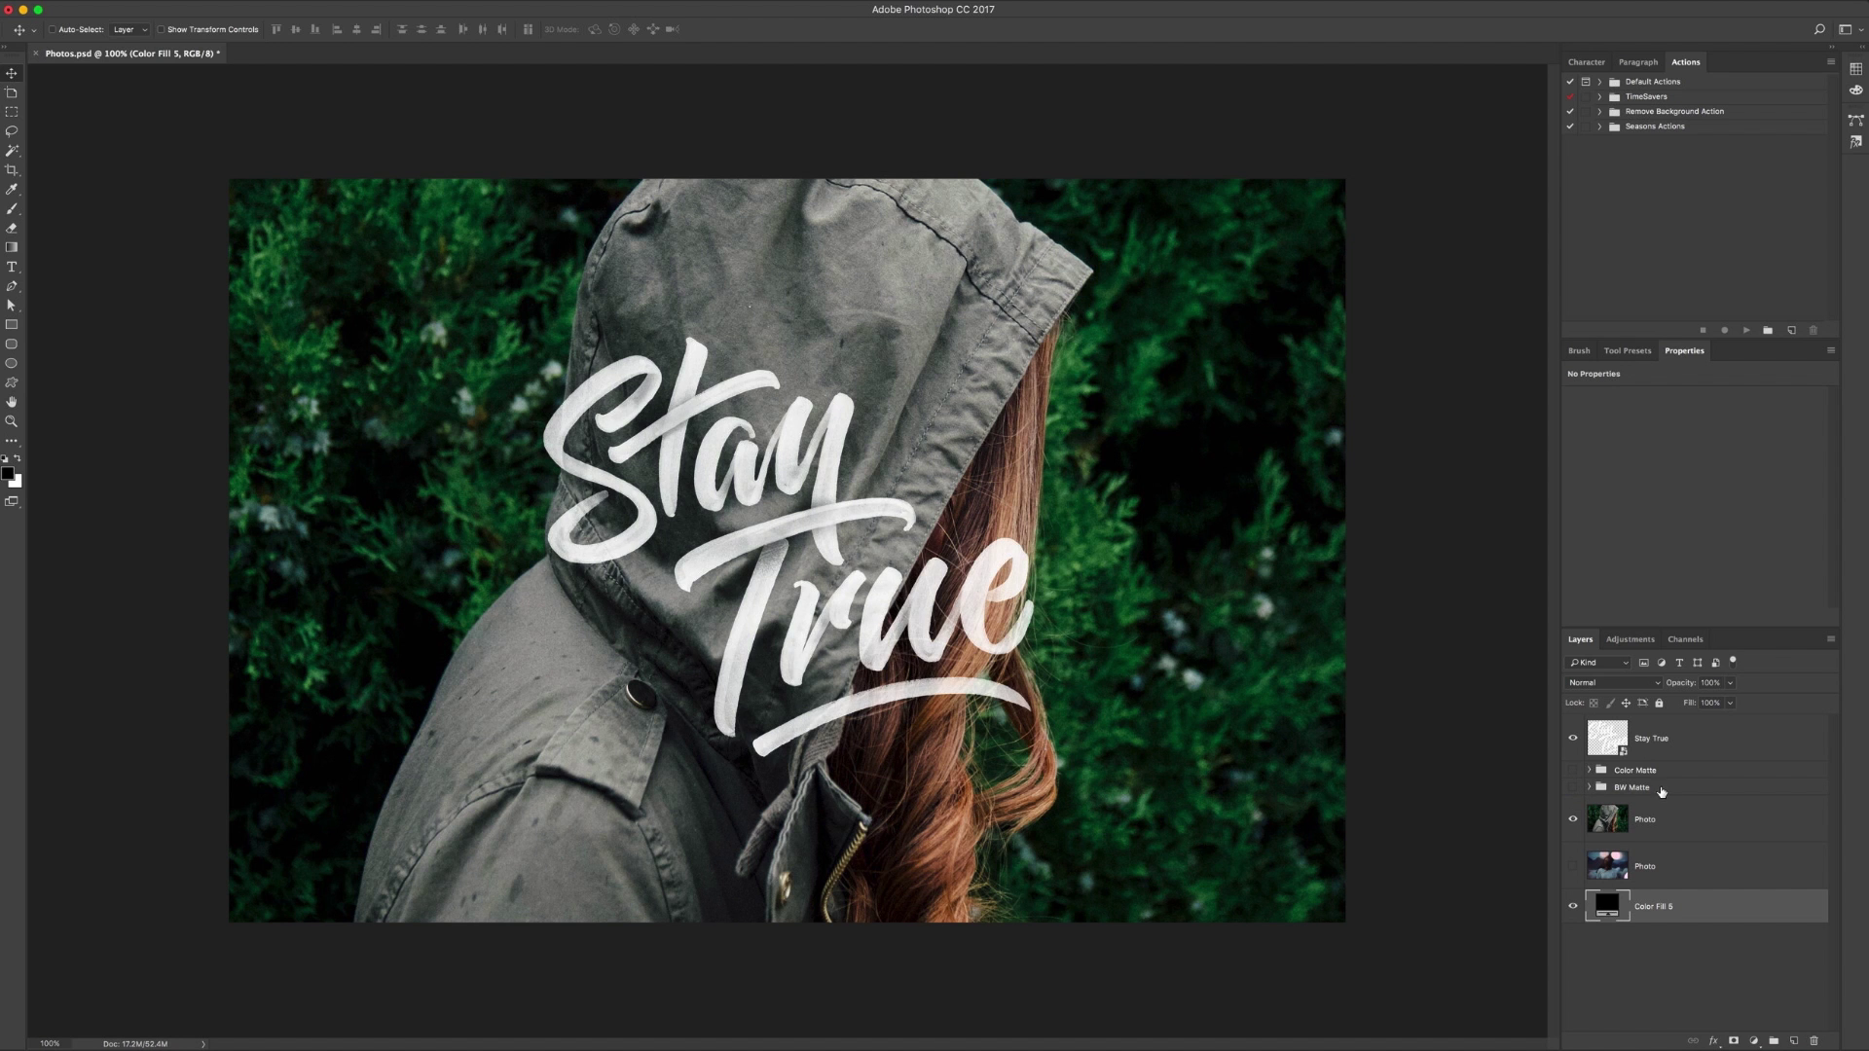
- Select the BW Matte and Color Matte groups and delete them both
left_click(1660, 786)
left_click(1668, 772, "shift")
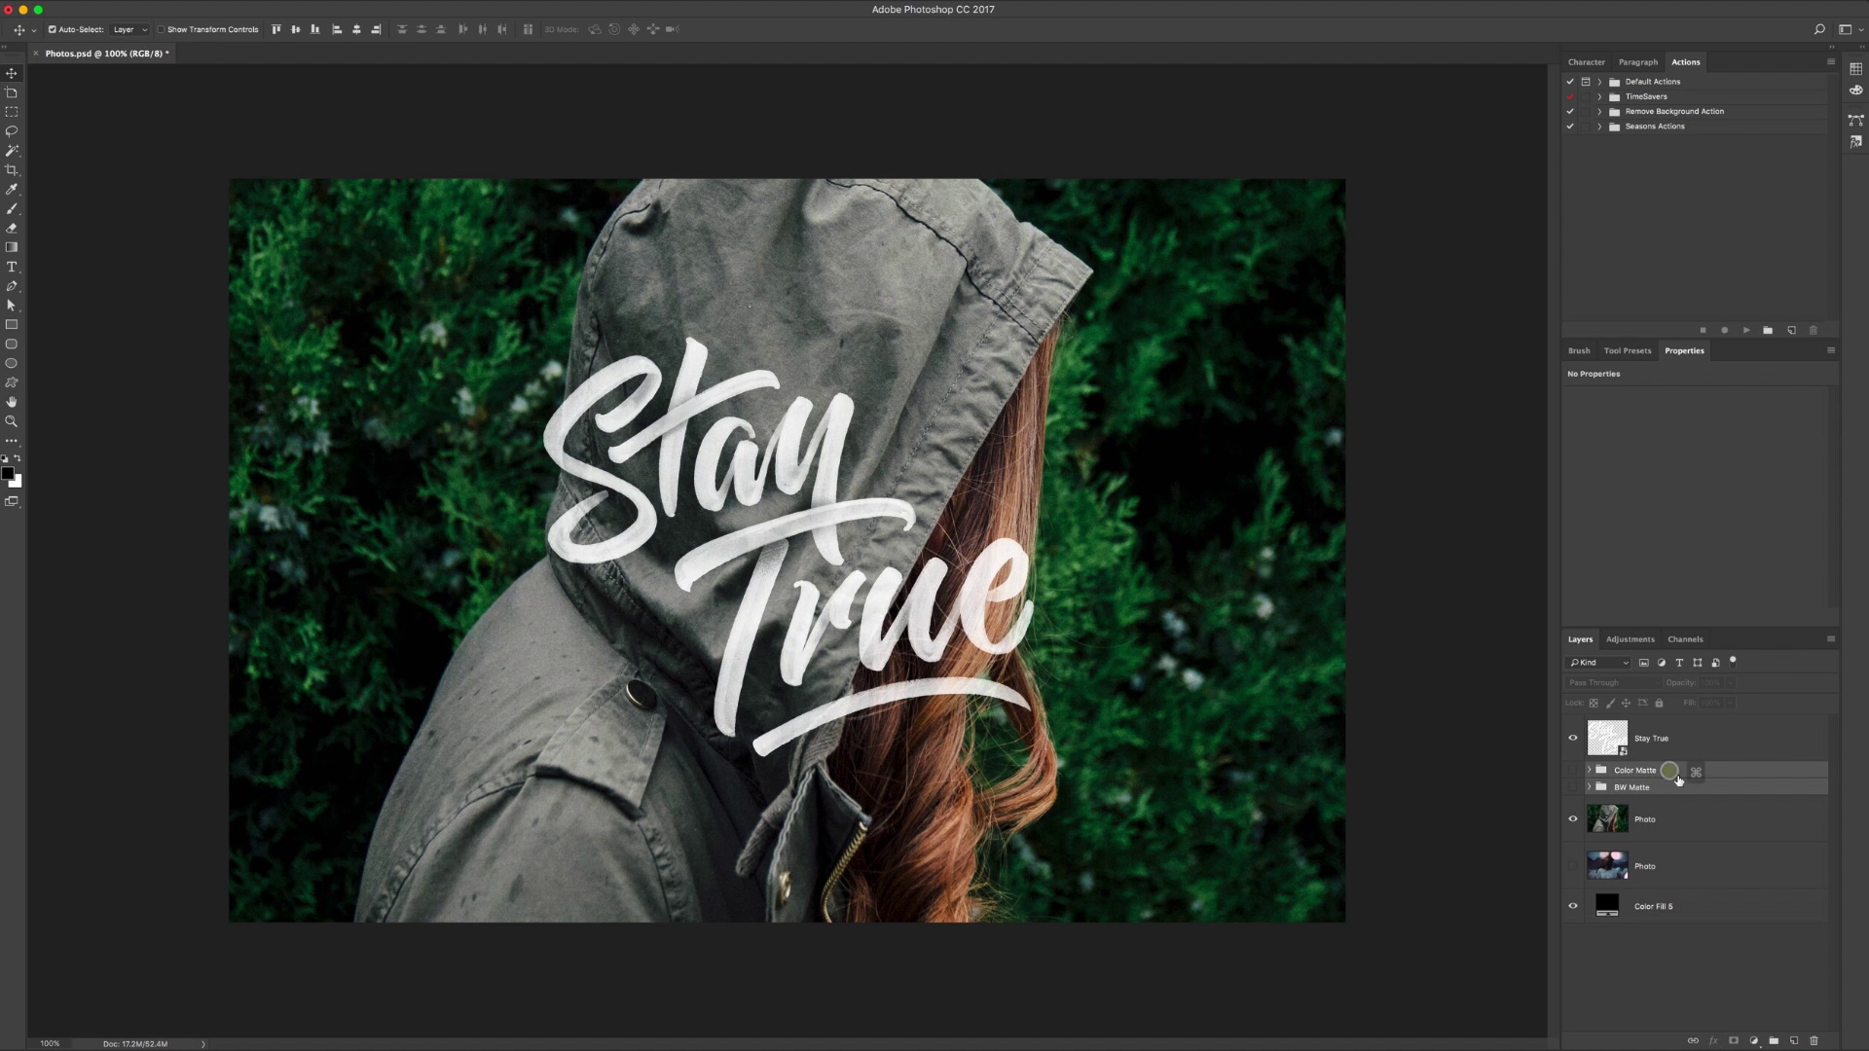
left_click_drag(1682, 771, 1814, 1040)
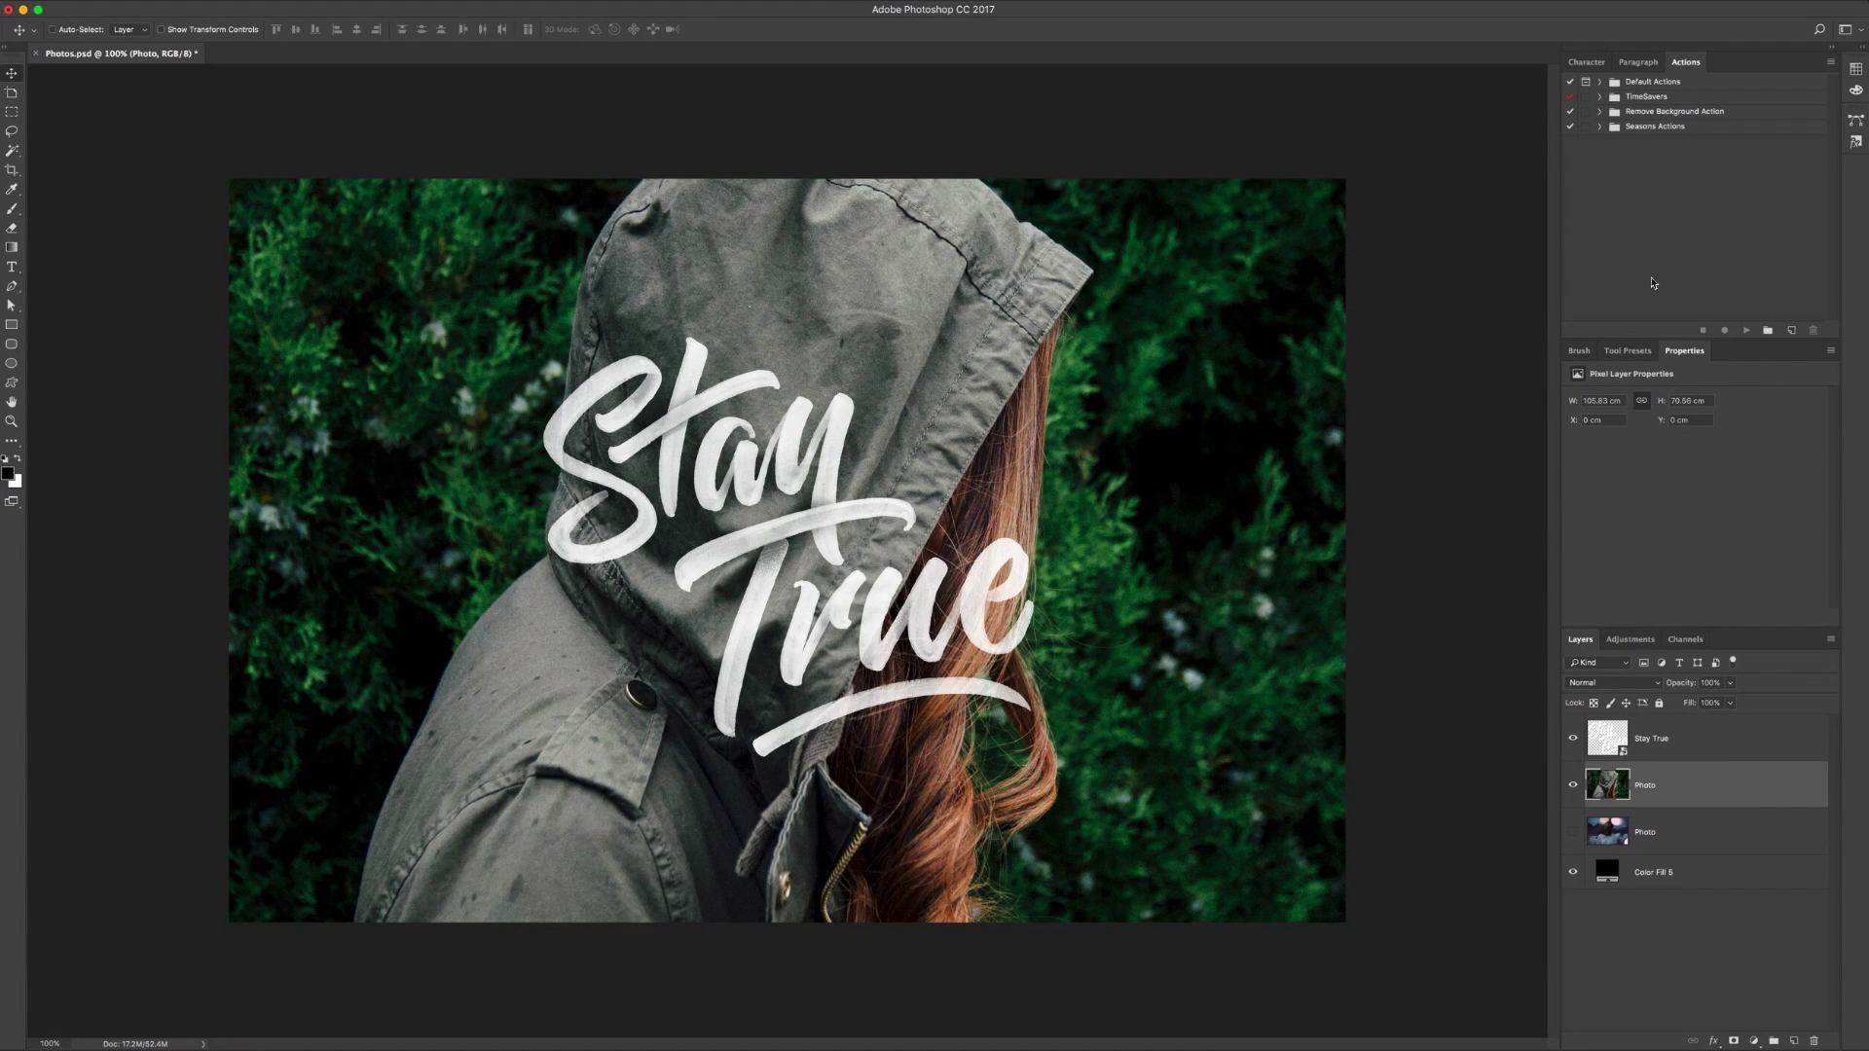
- From Window > Actions, create a new action set named 'Matte Actions'
left_click(477, 0)
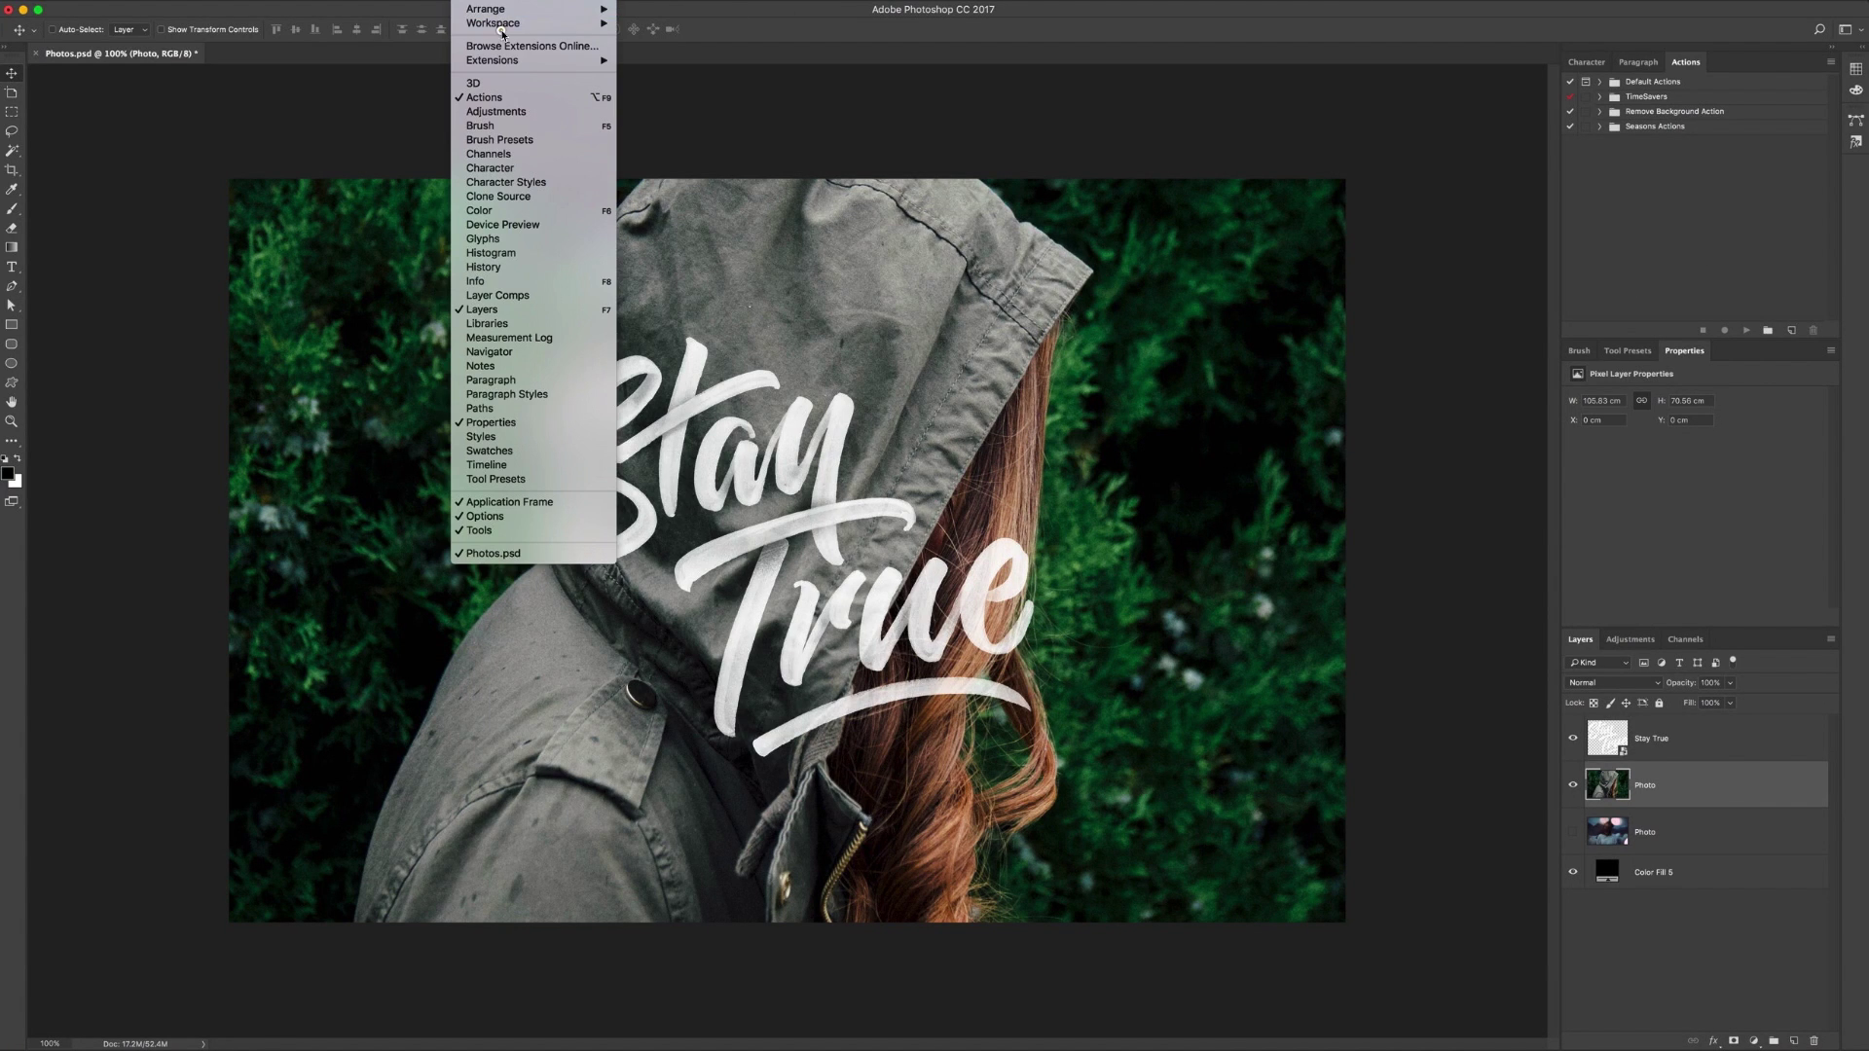
left_click(484, 98)
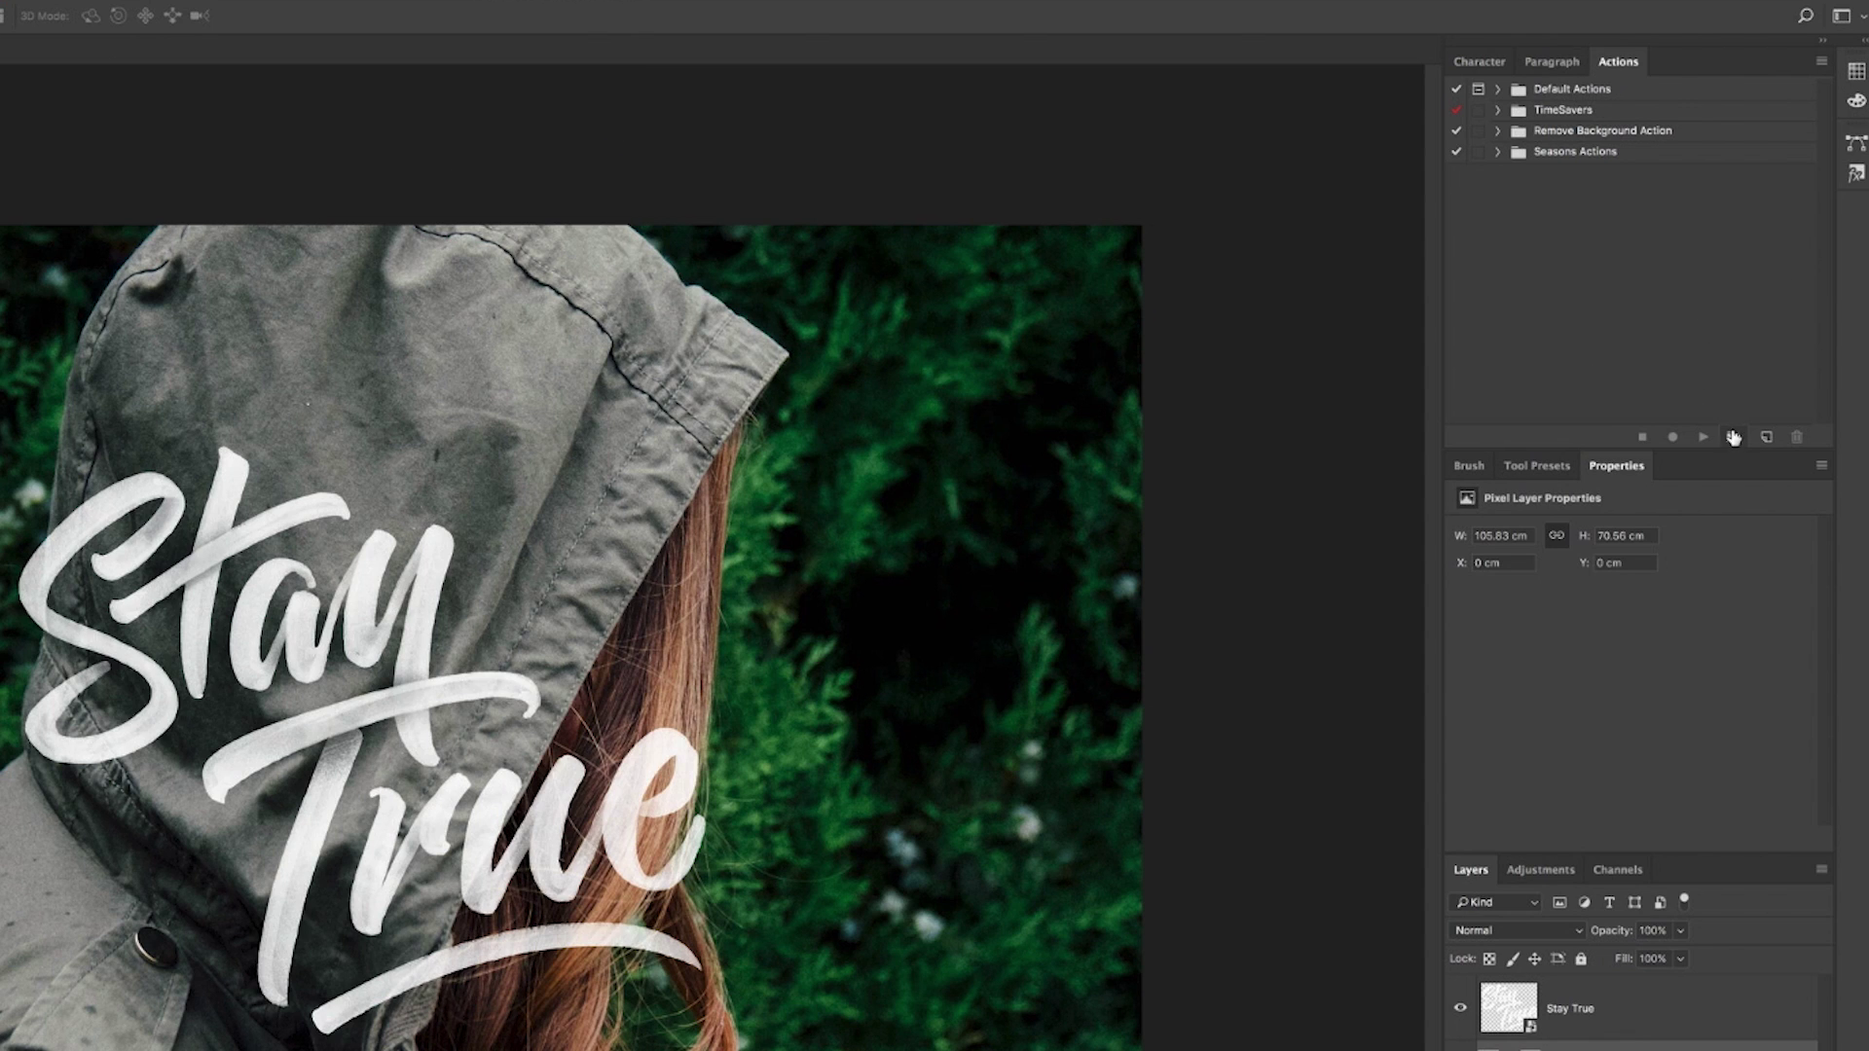
left_click(1733, 437)
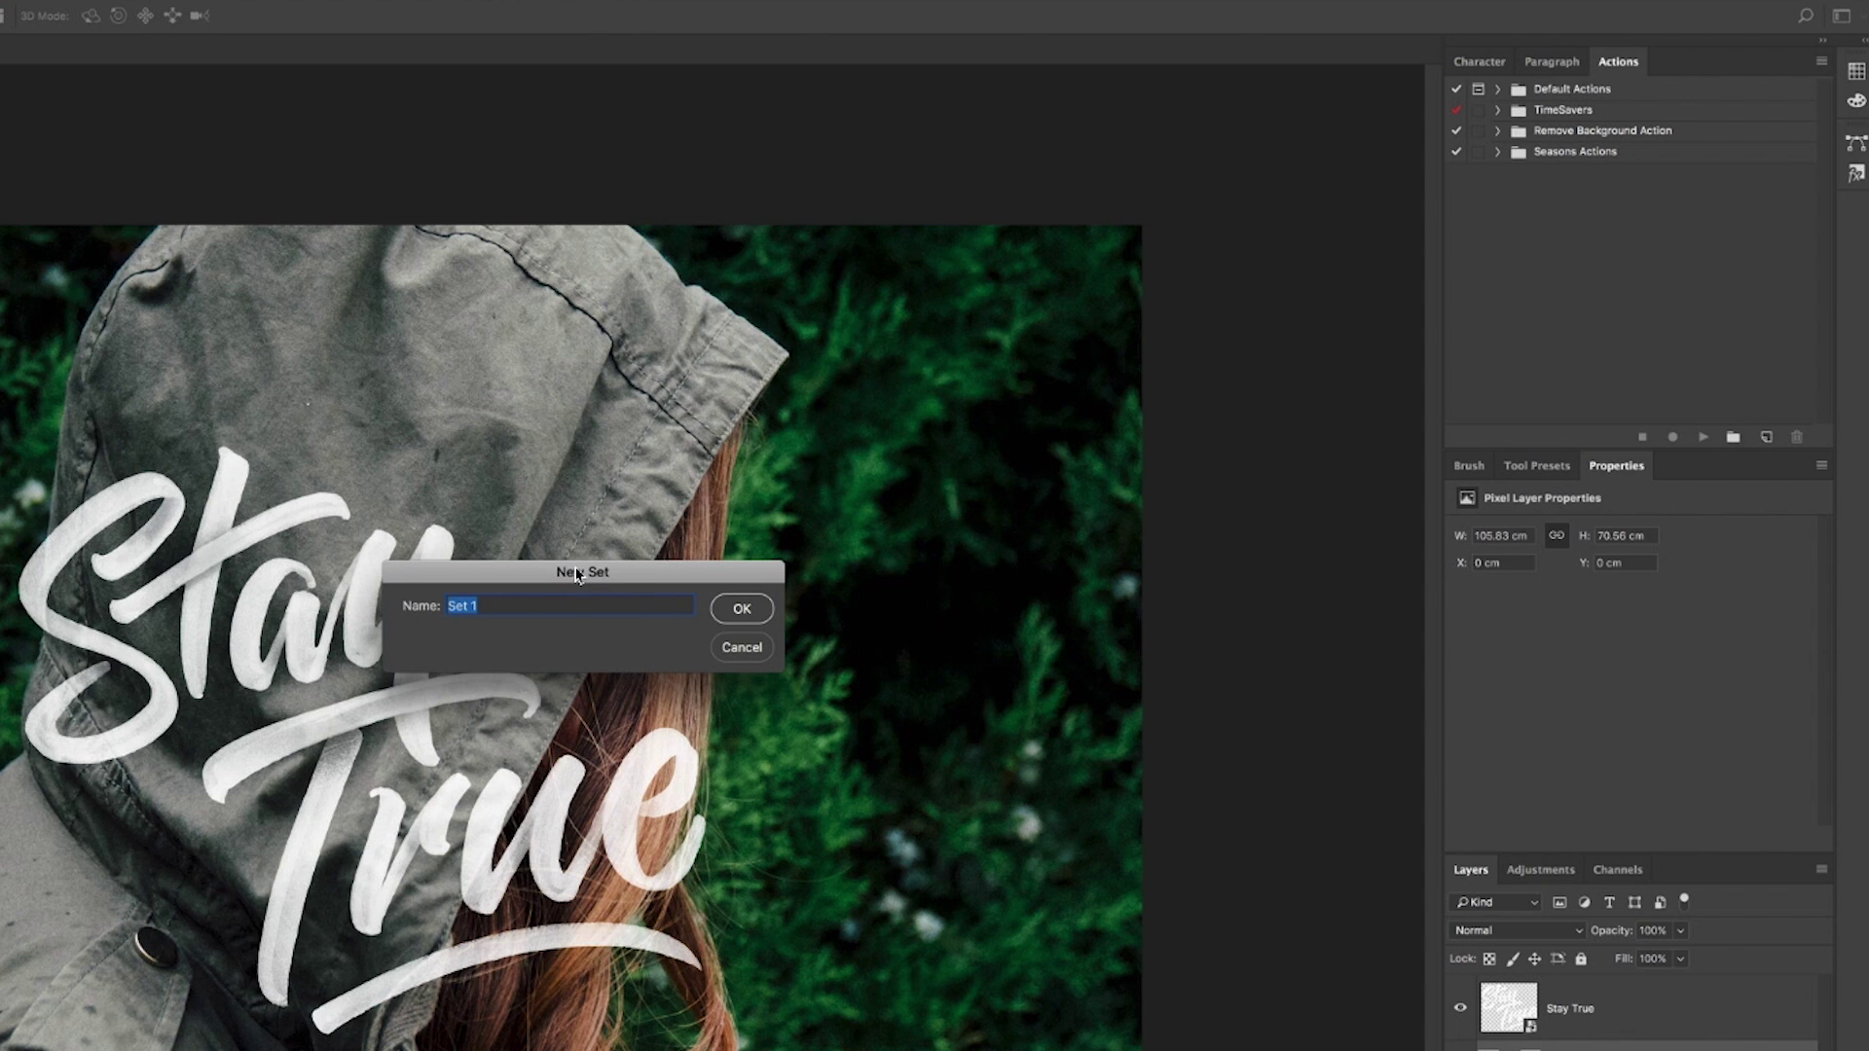
type("M")
type("atte Actions")
key("Return")
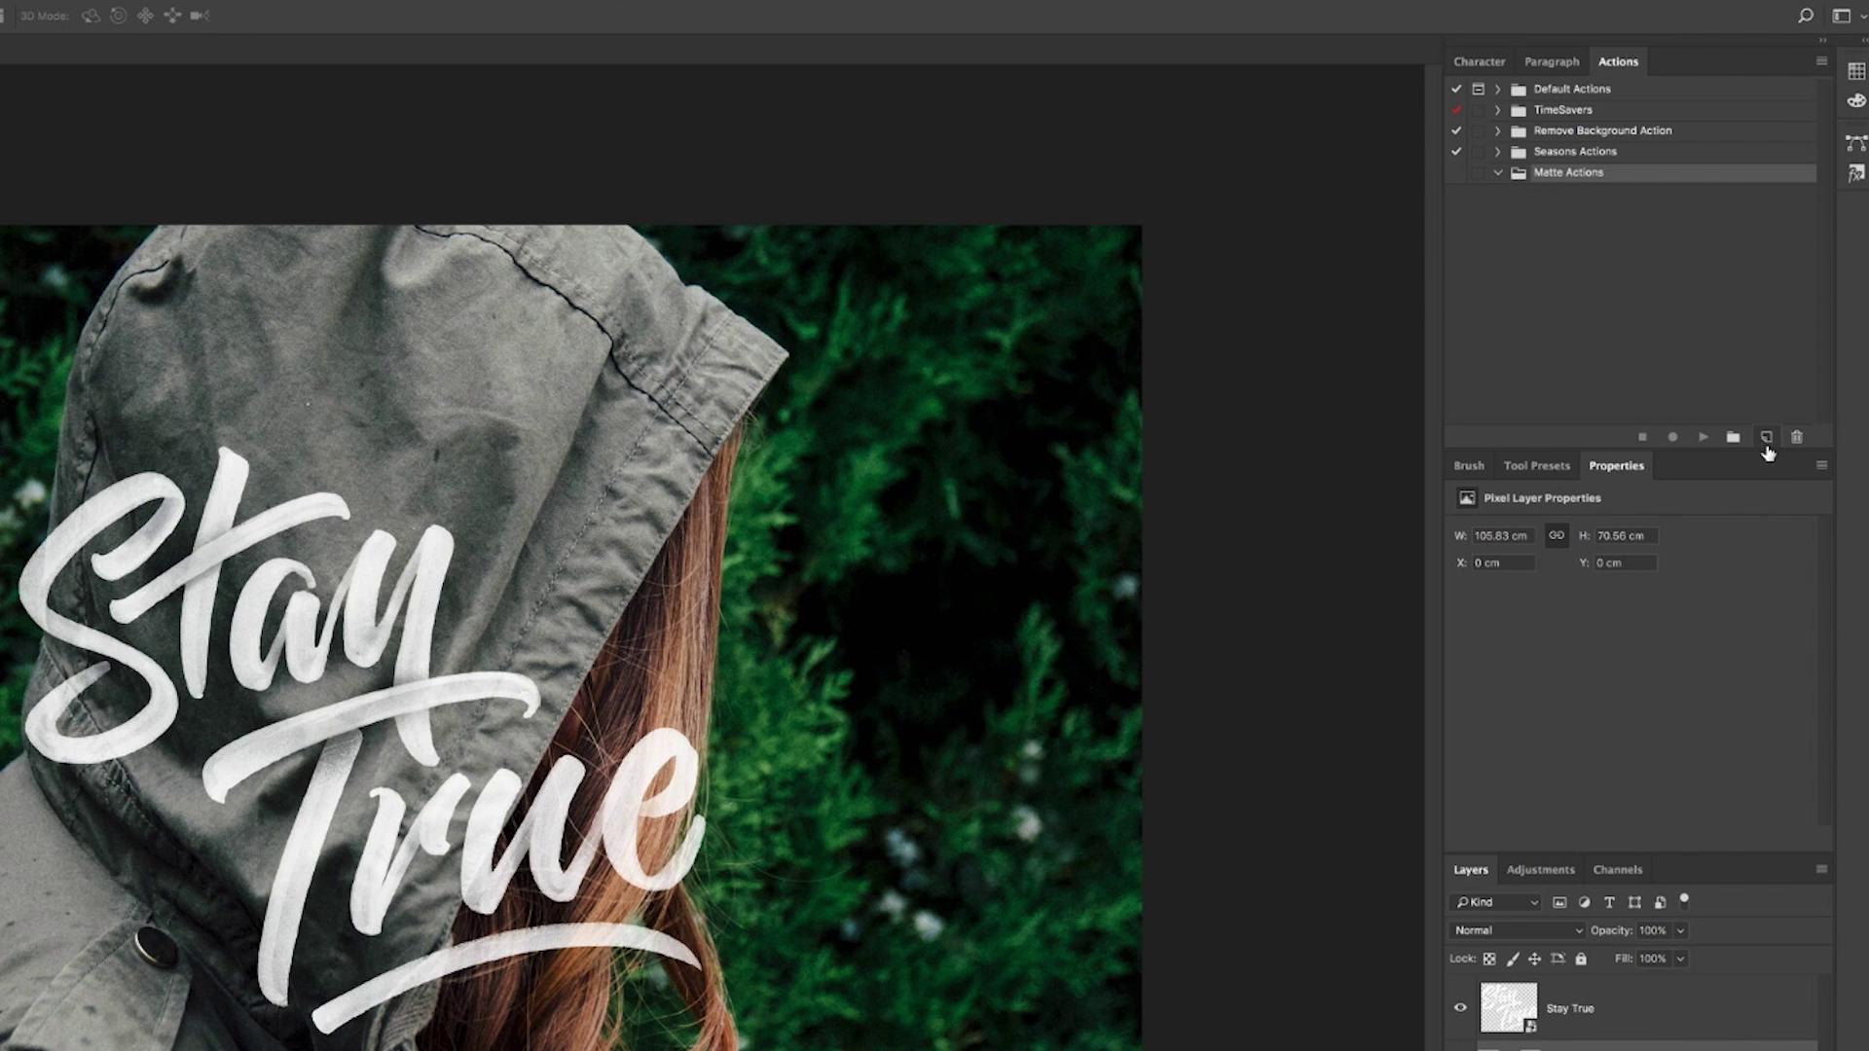
- Create a new action named 'Color Matte' in Matte Actions and start recording
left_click(1822, 61)
left_click(1663, 107)
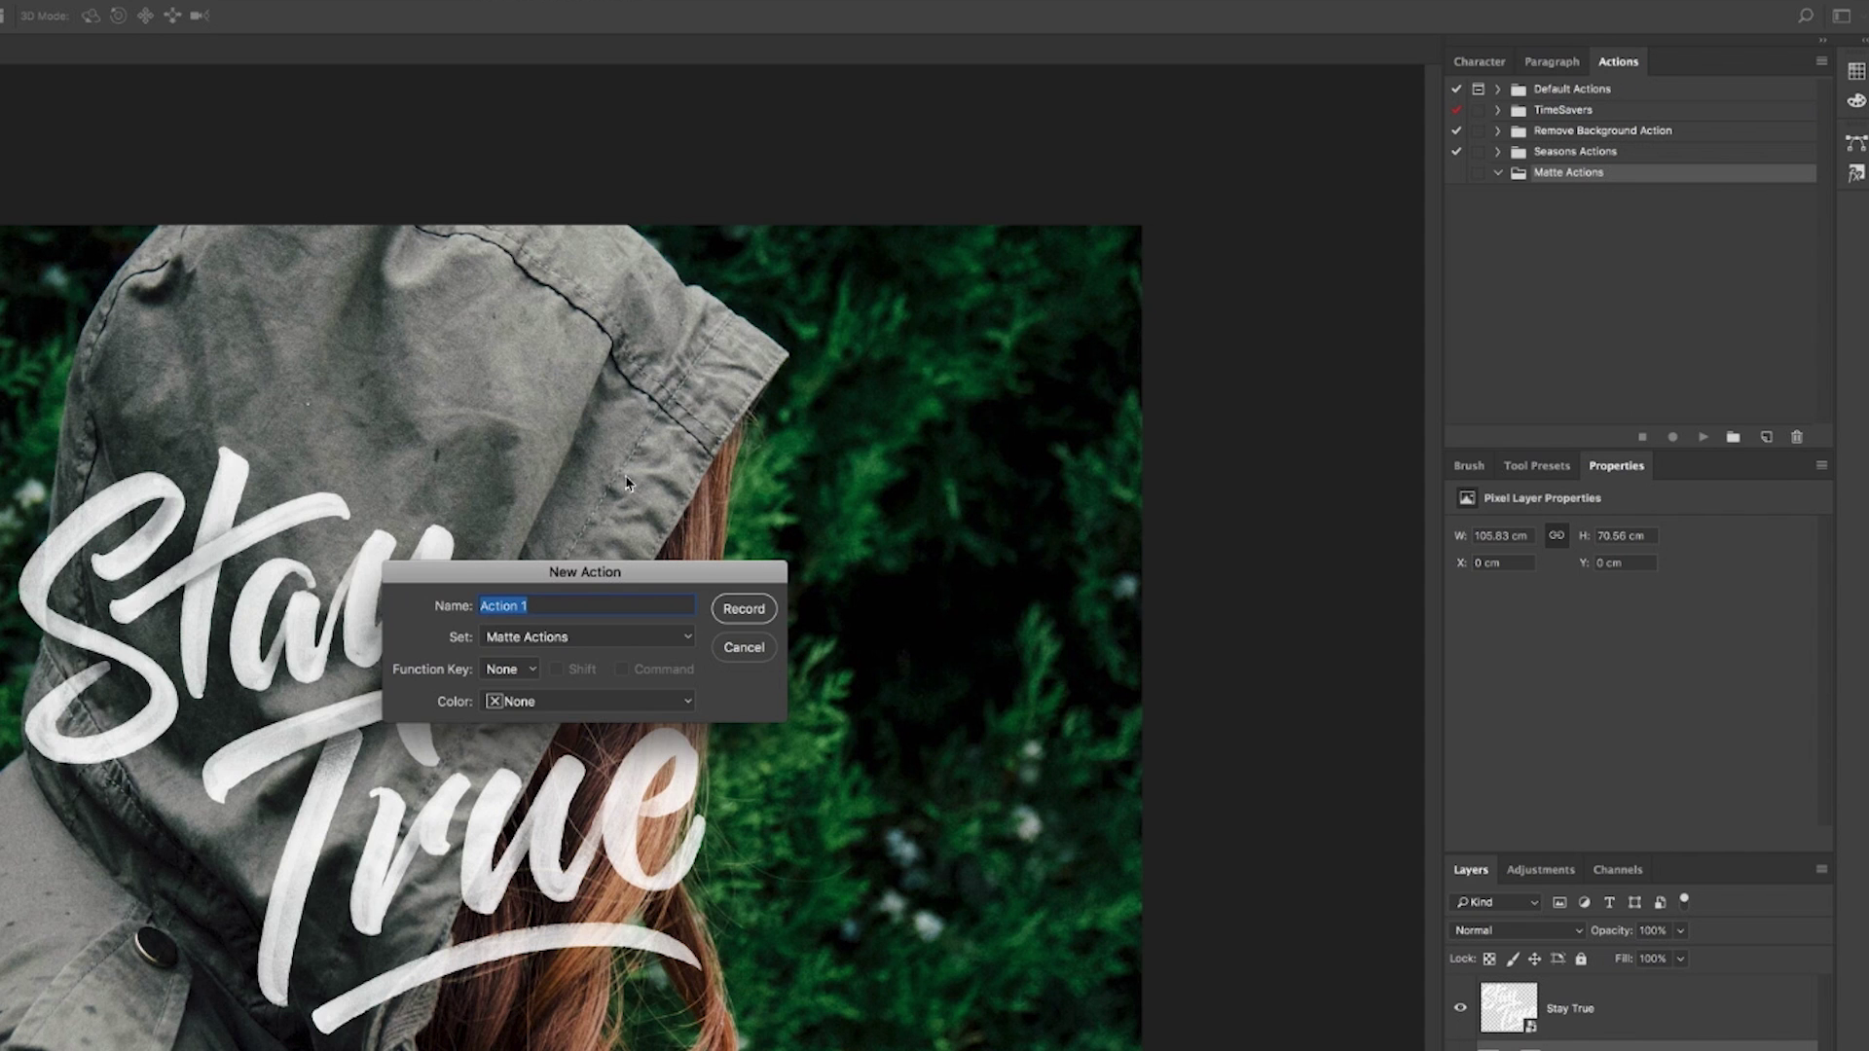
type("Color Matte")
key("Return")
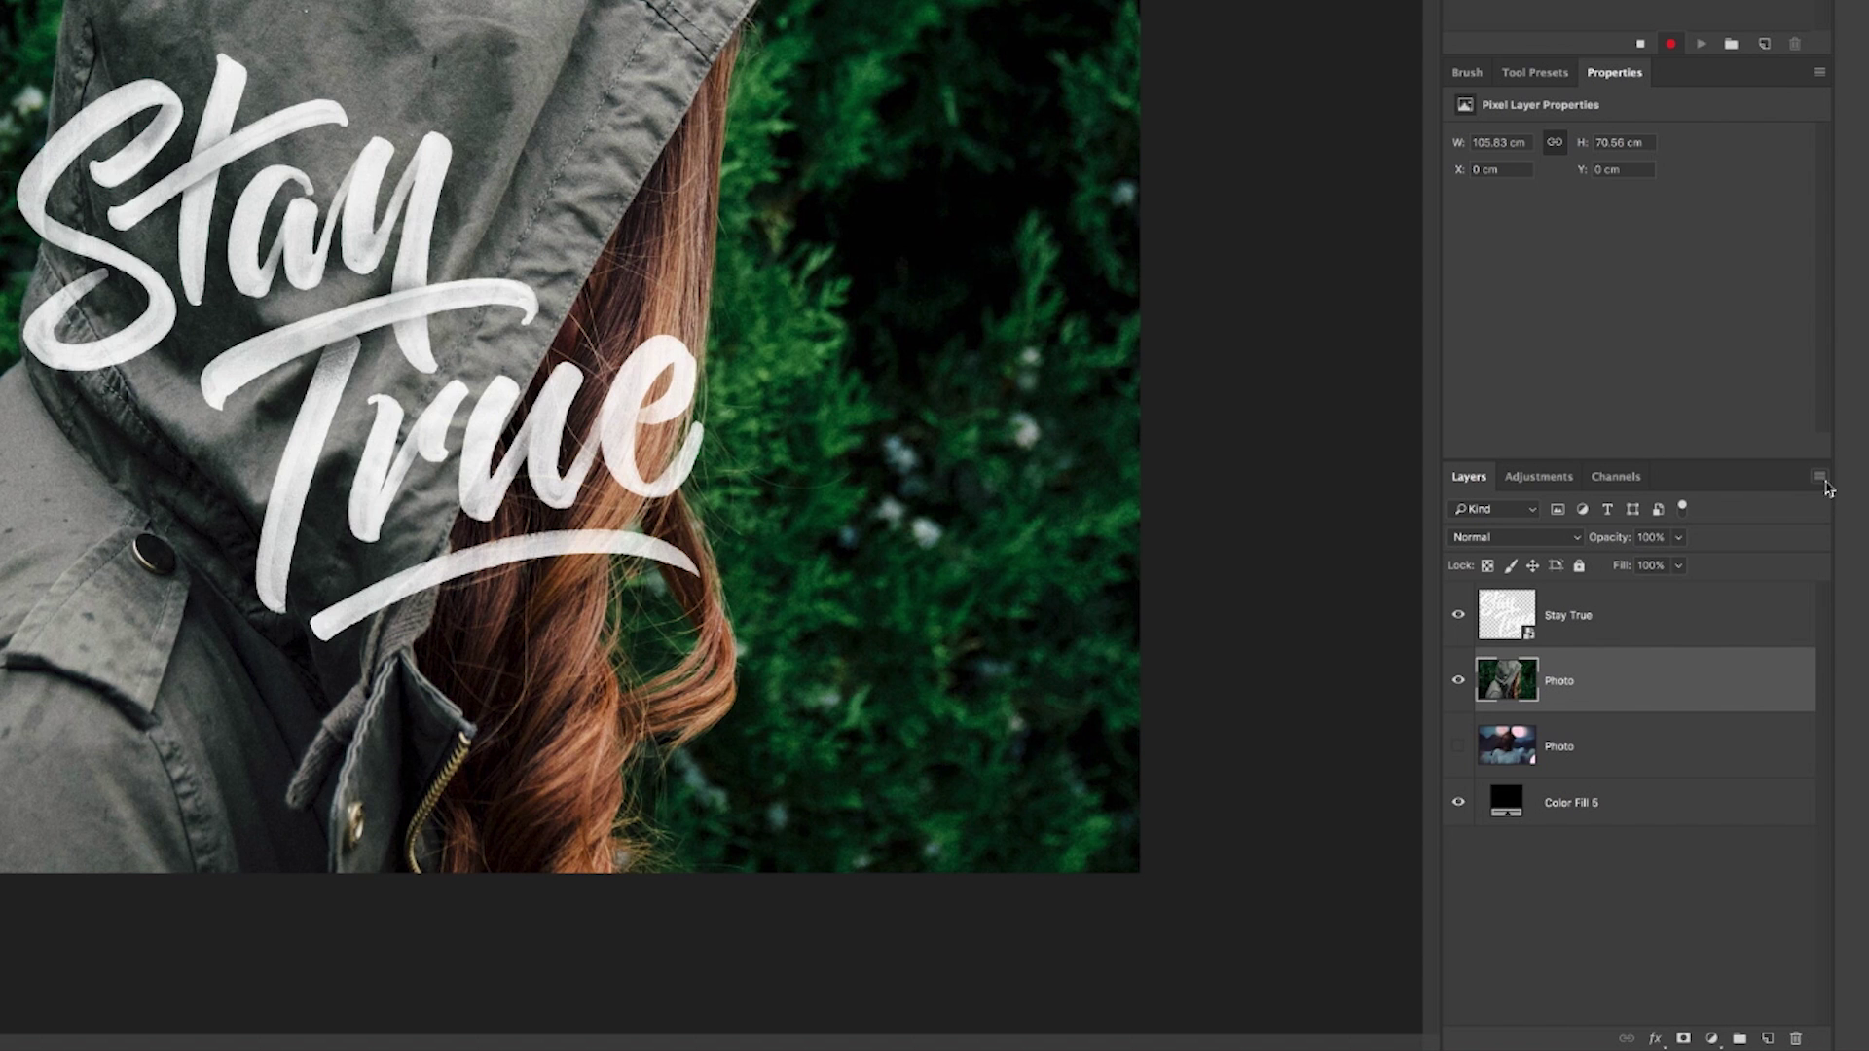
- Add a new layer group named 'Color Matte' from the Layers panel menu
left_click(1821, 481)
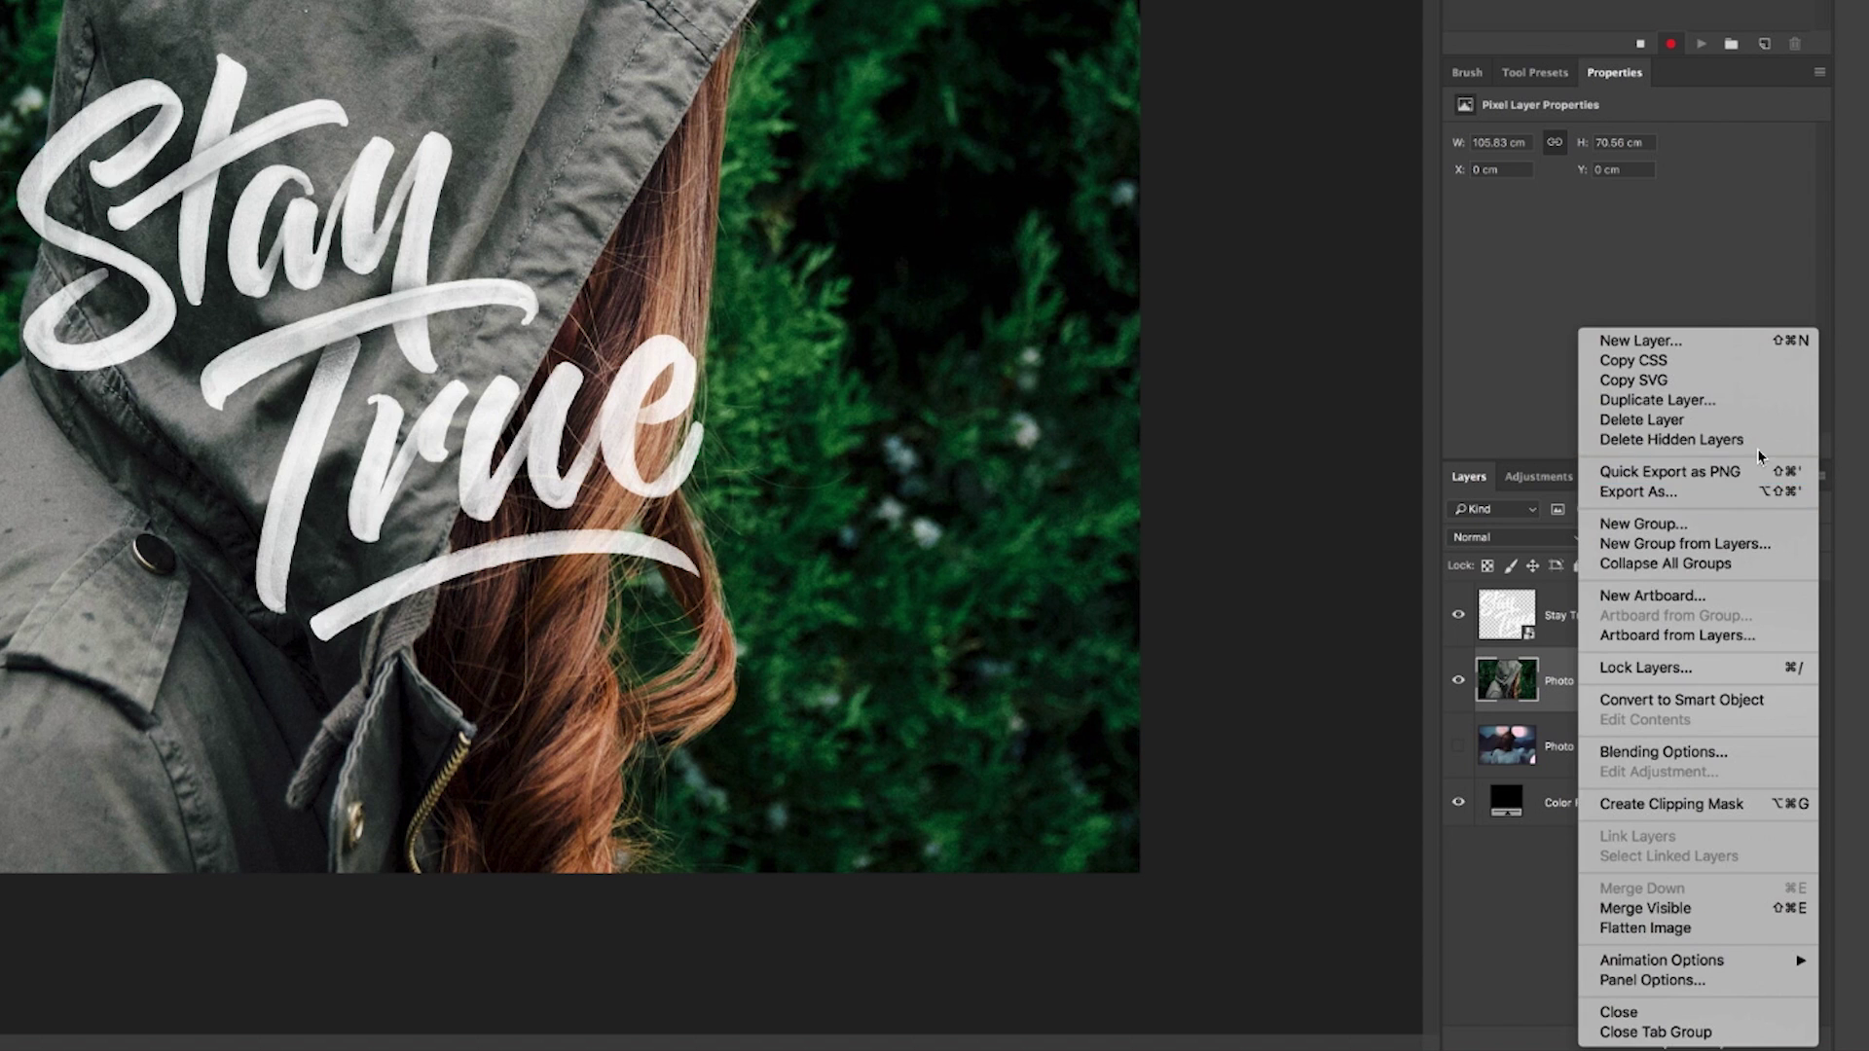
left_click(1660, 524)
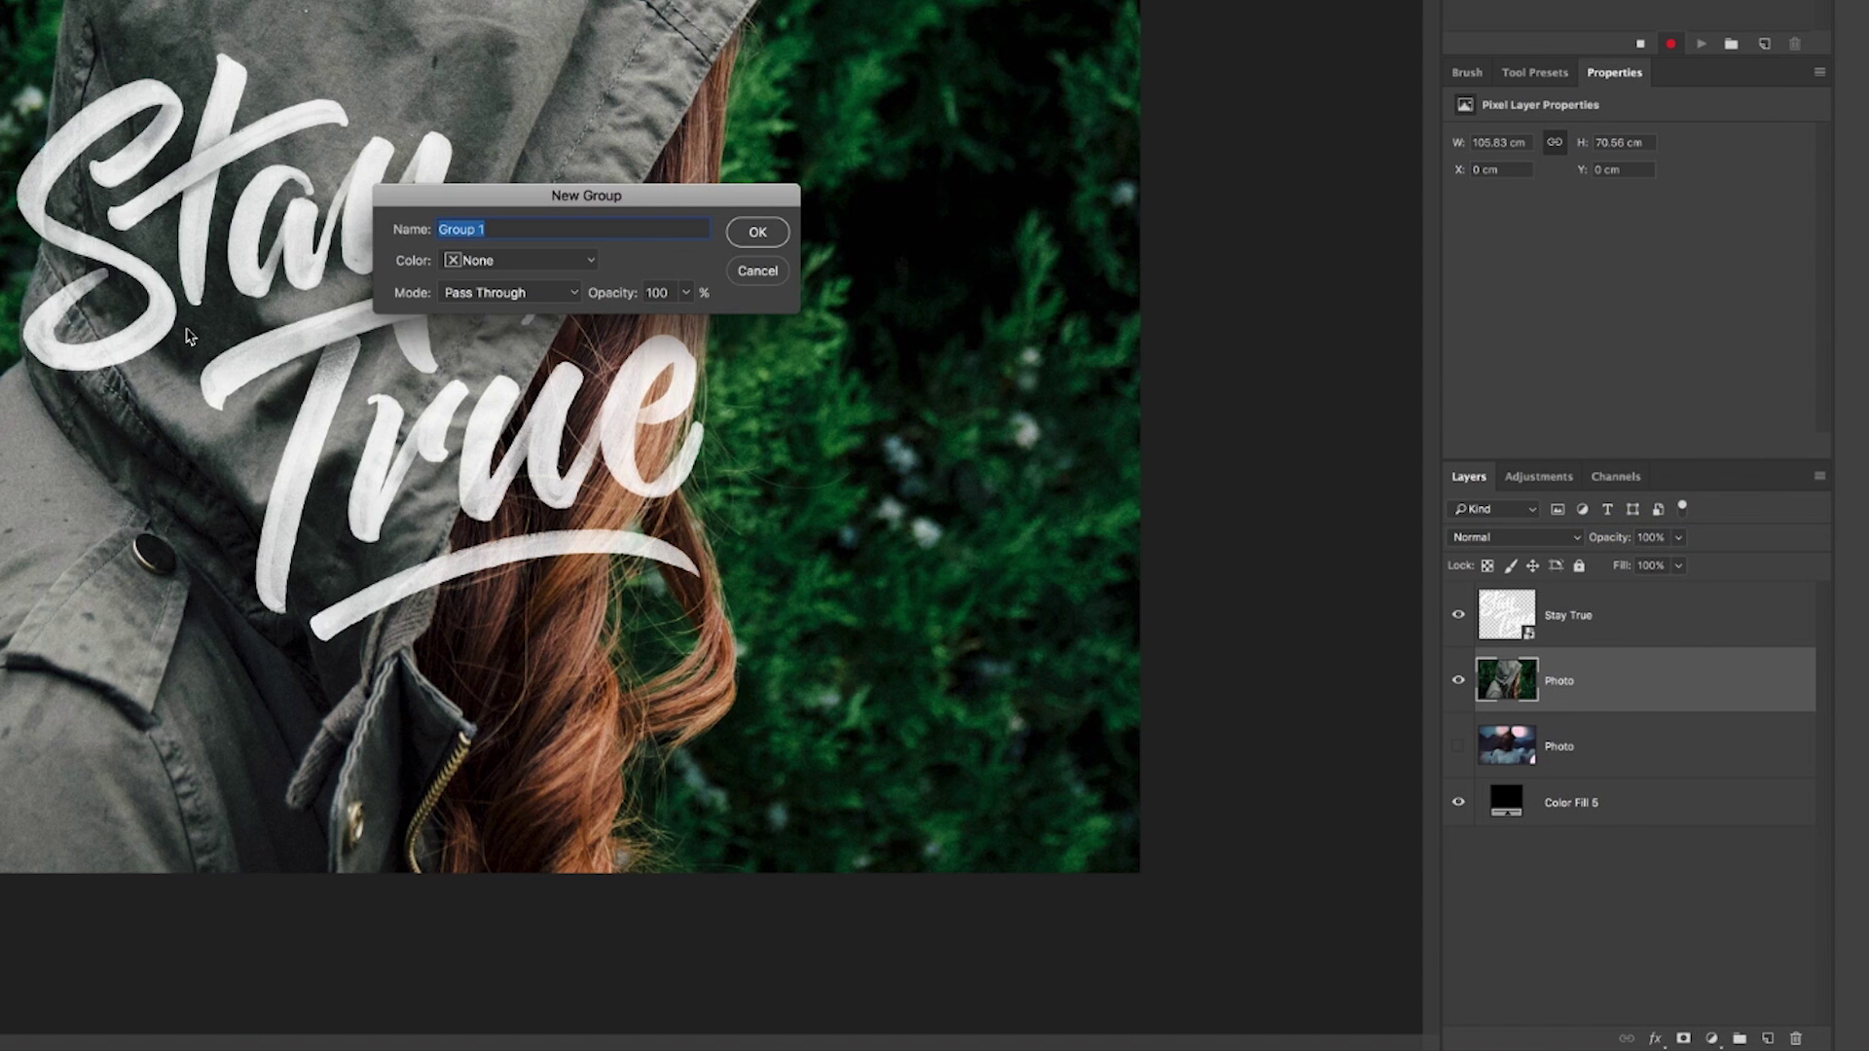
type("Color Matte")
key("Return")
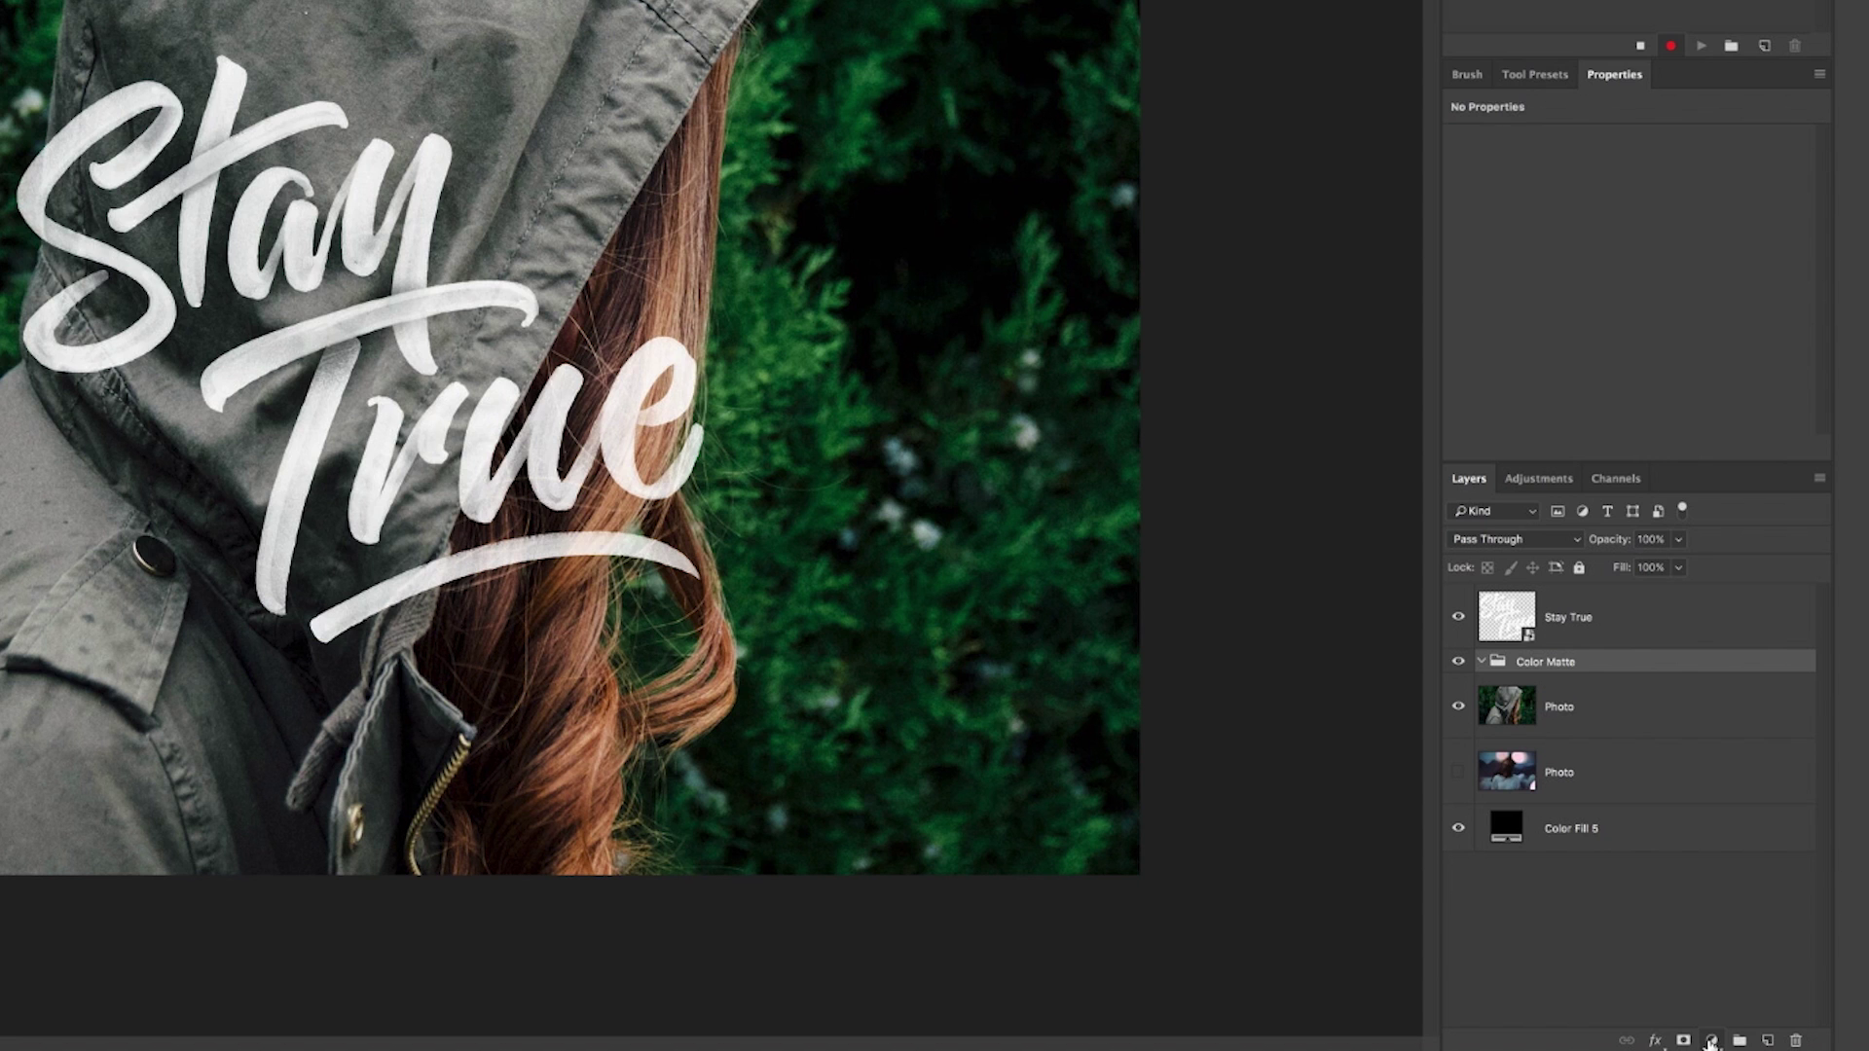
- Add a Hue/Saturation layer at -100 saturation, Soft Light blend mode, 50% opacity
left_click(1710, 1040)
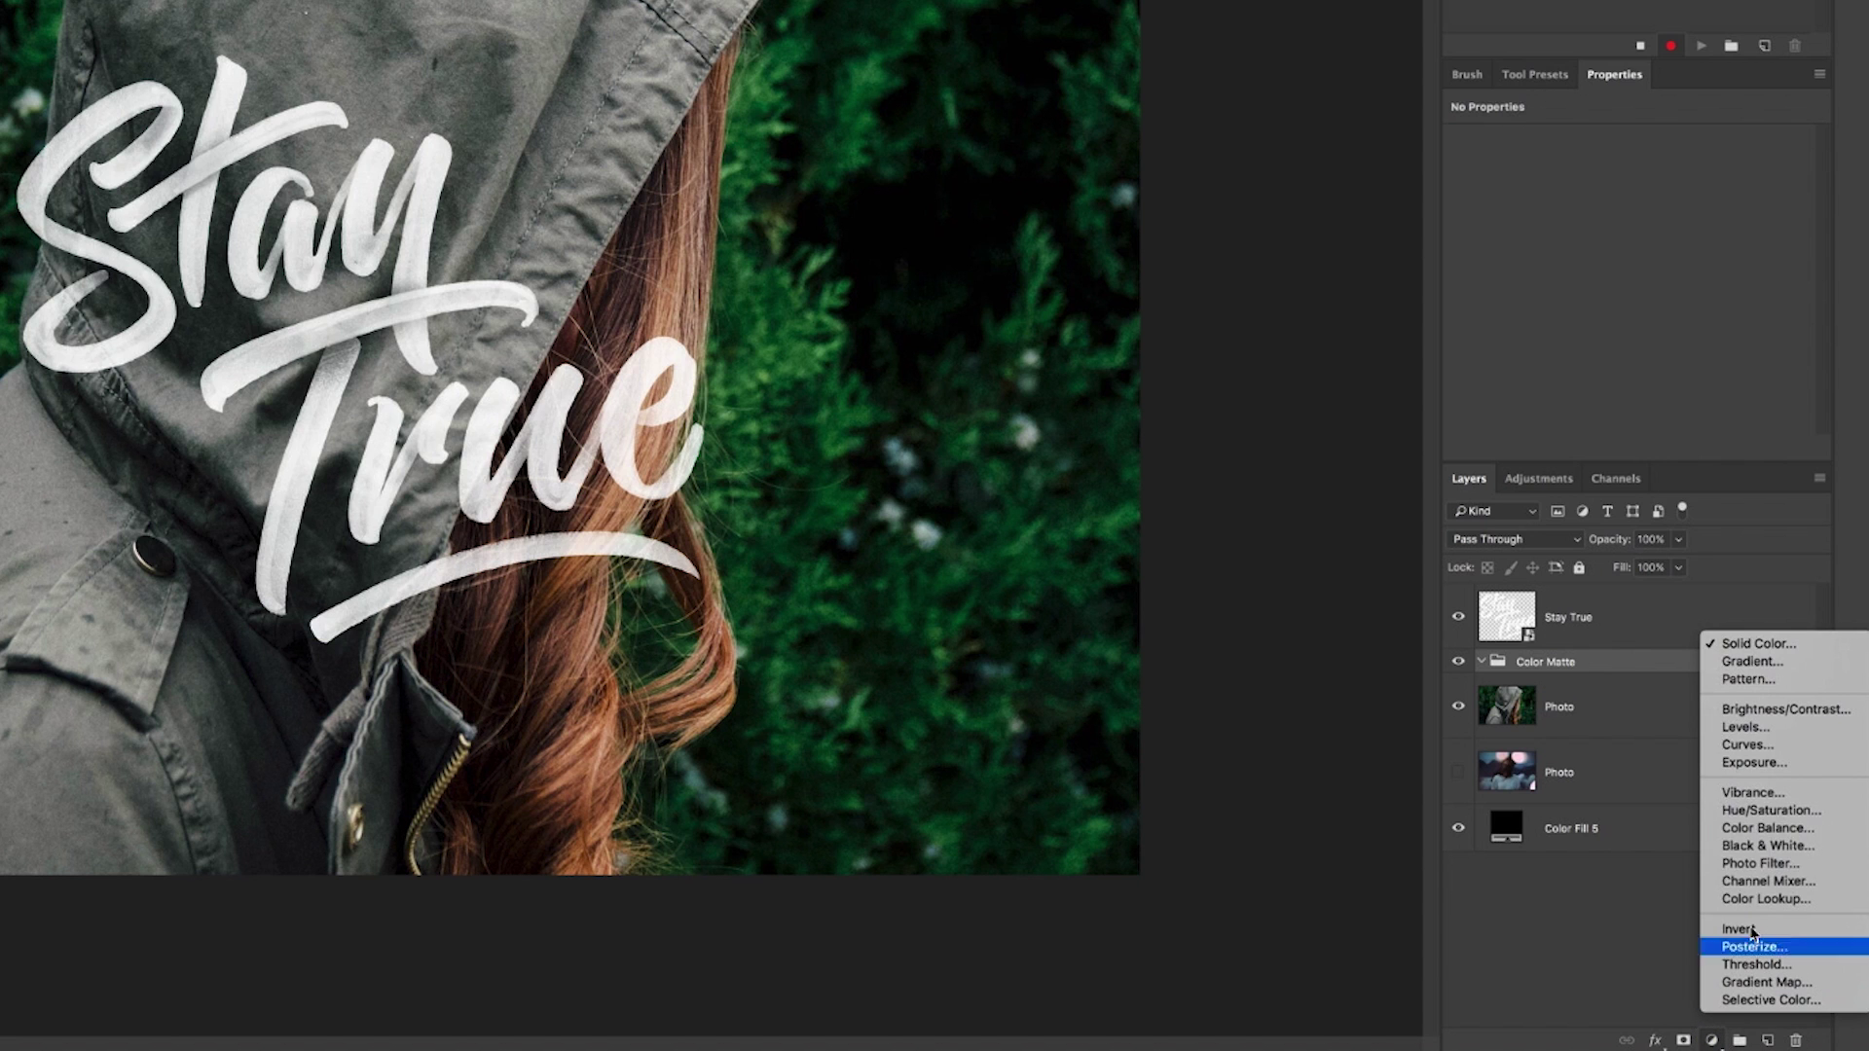
left_click(1783, 820)
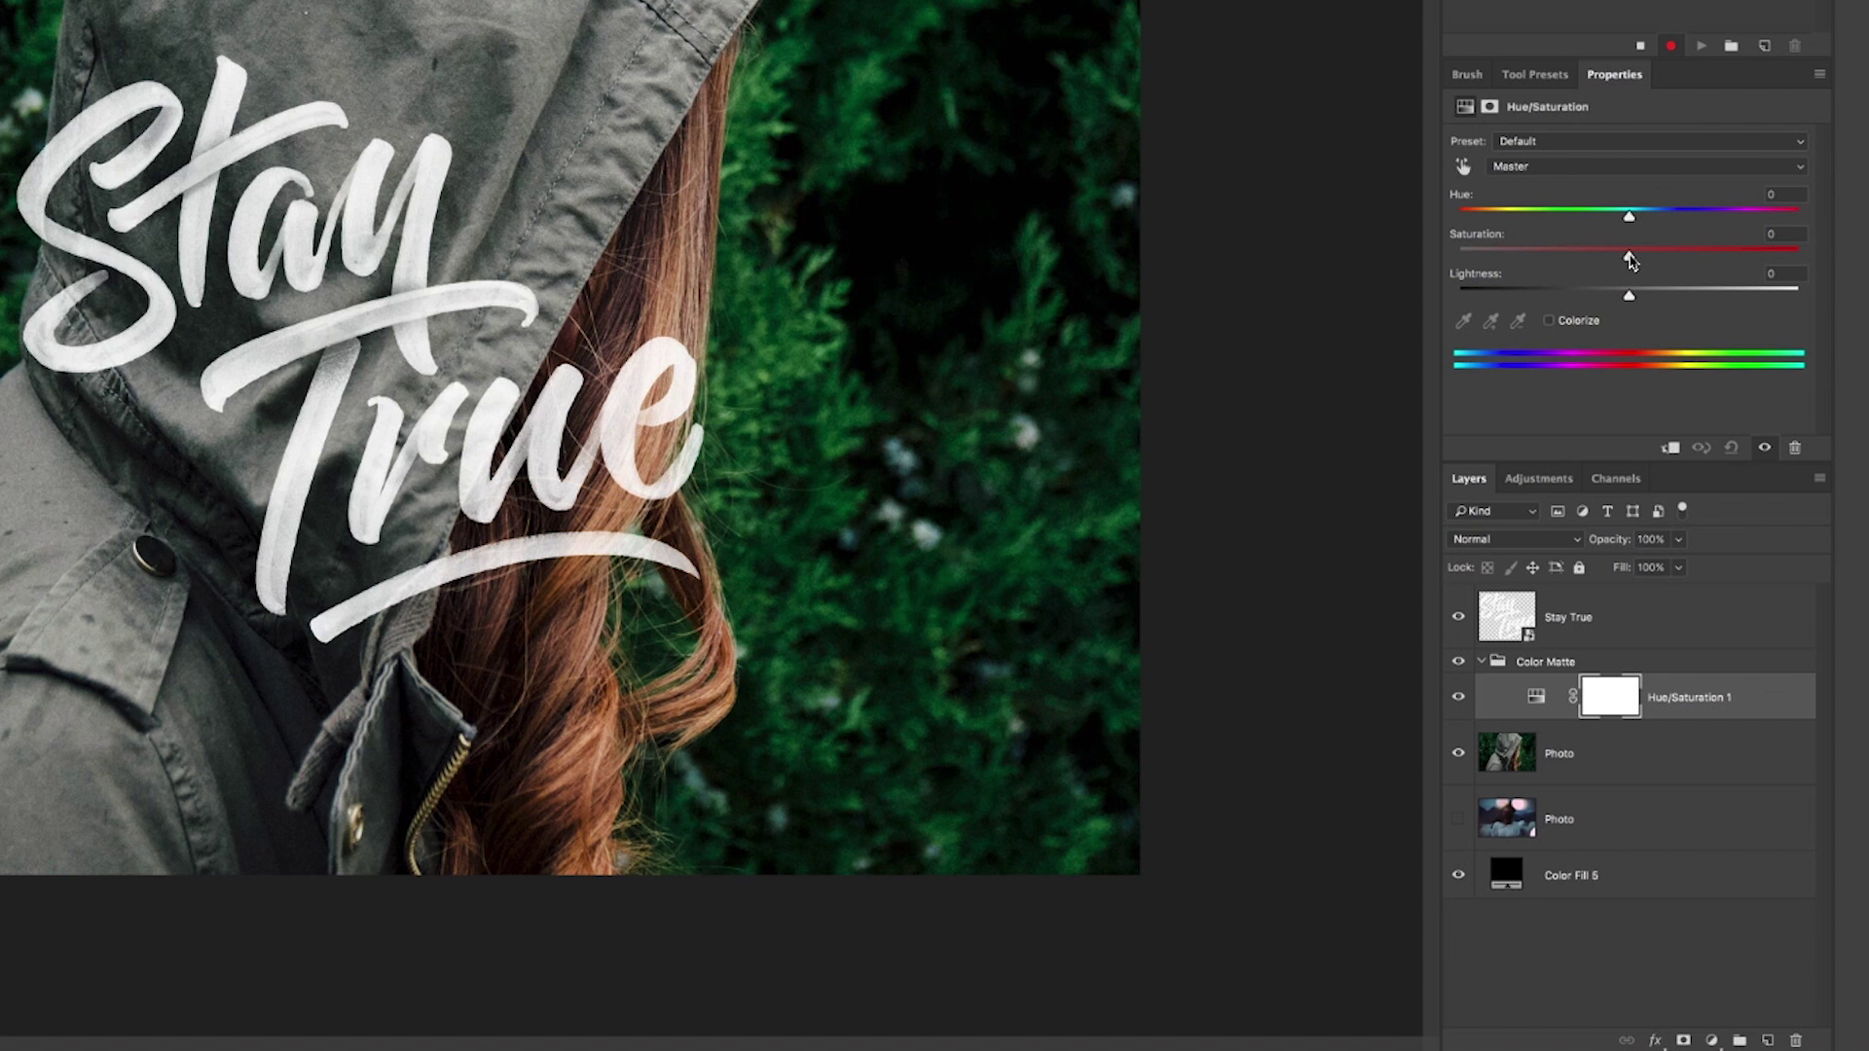
left_click_drag(1629, 255, 1334, 251)
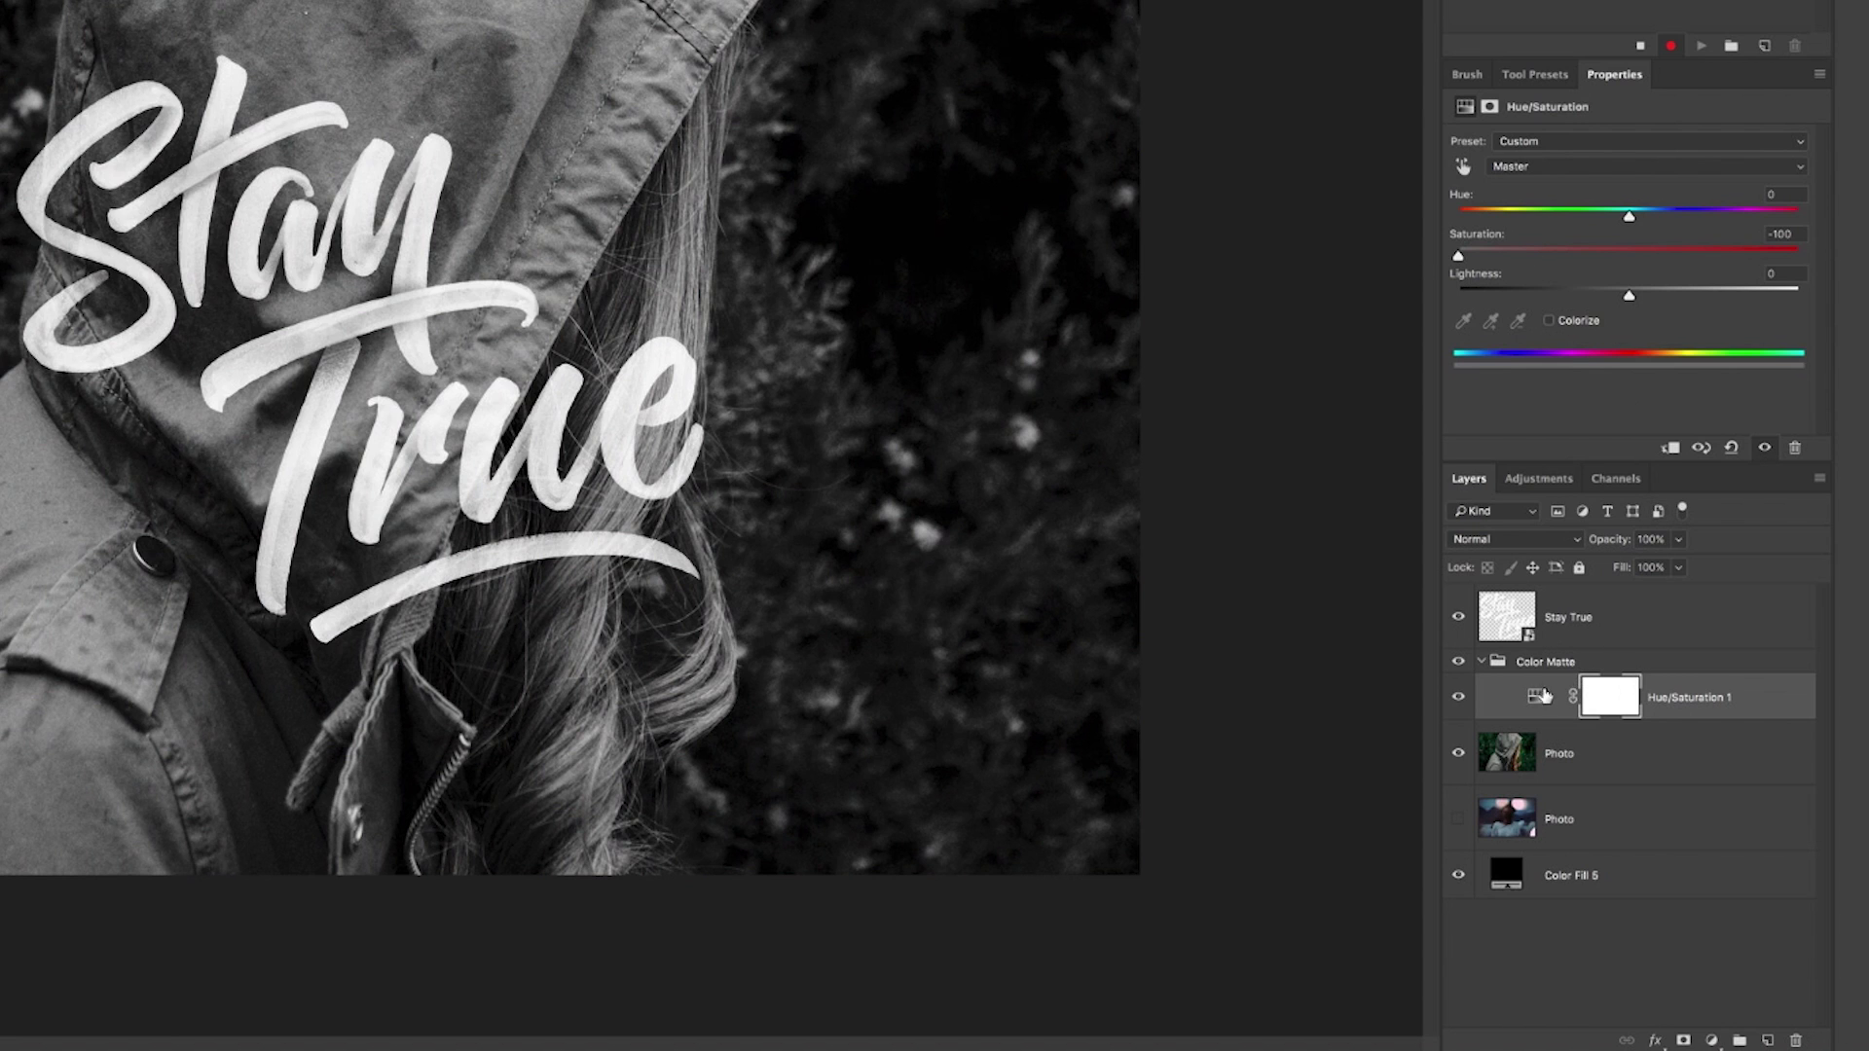
left_click(1545, 546)
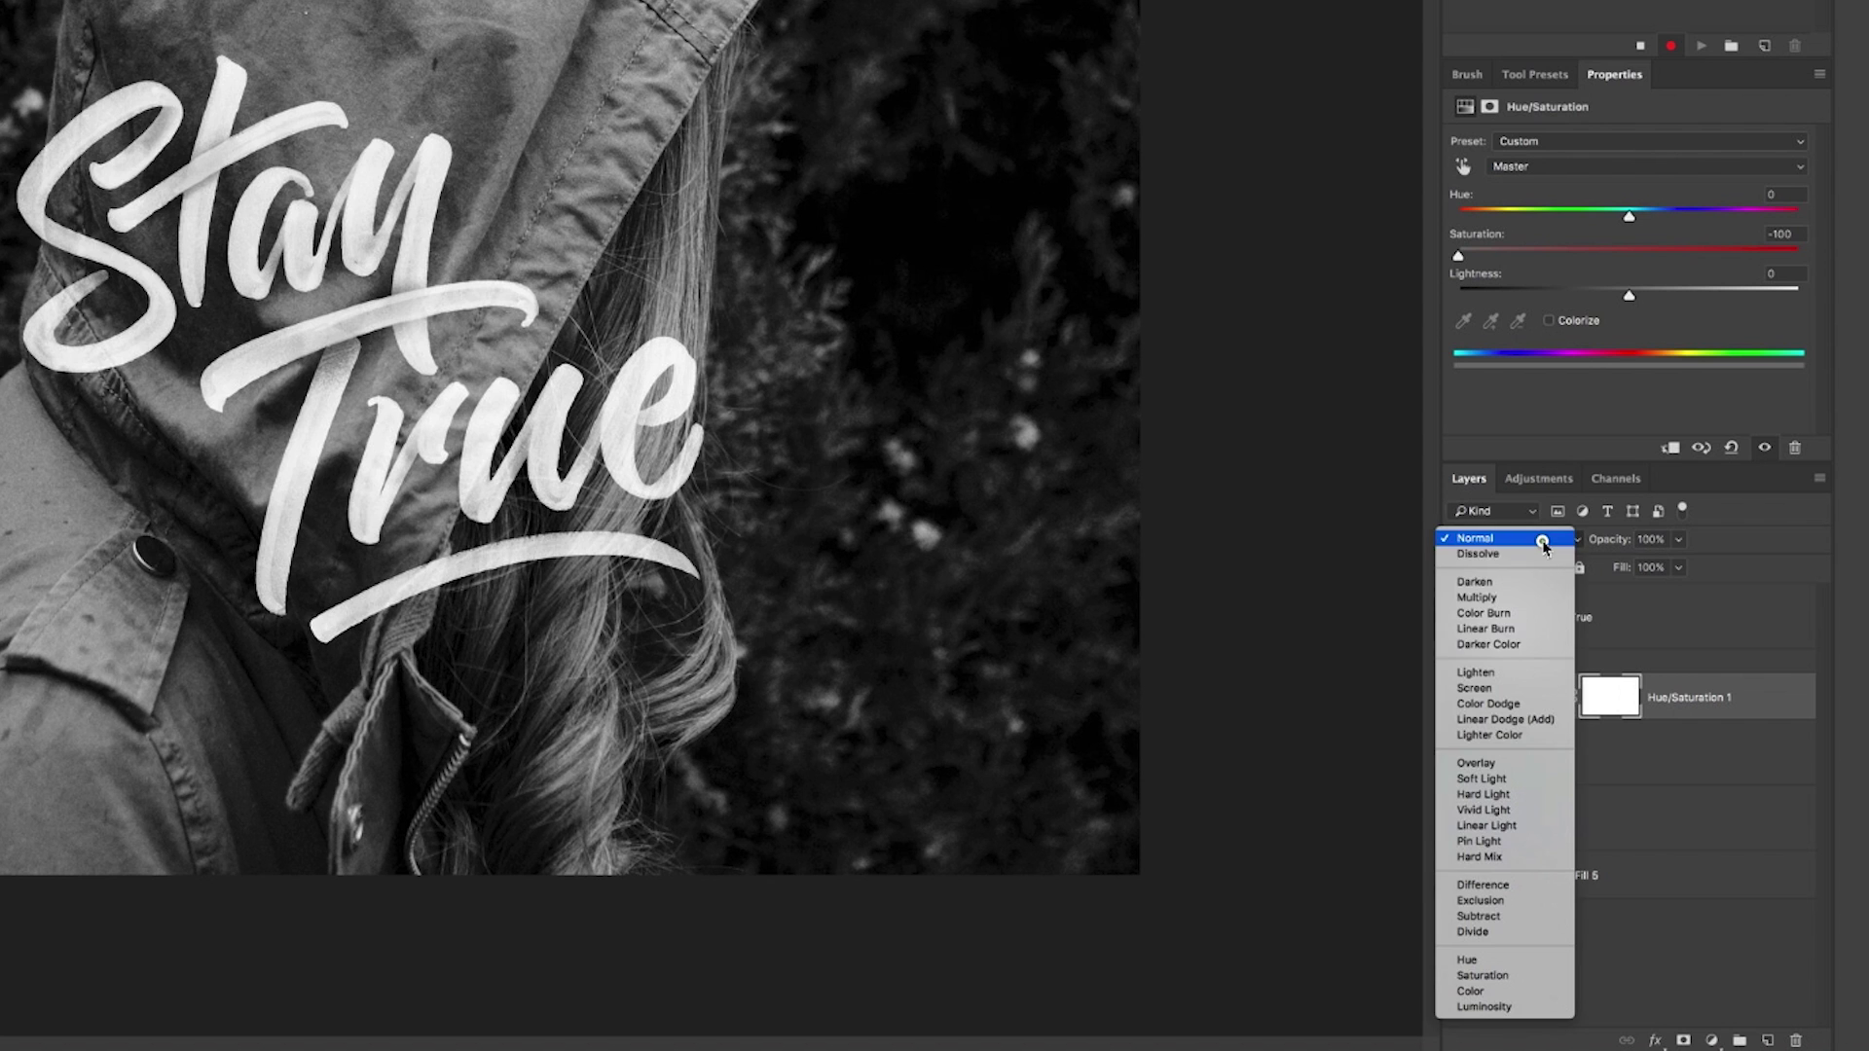
left_click(1506, 779)
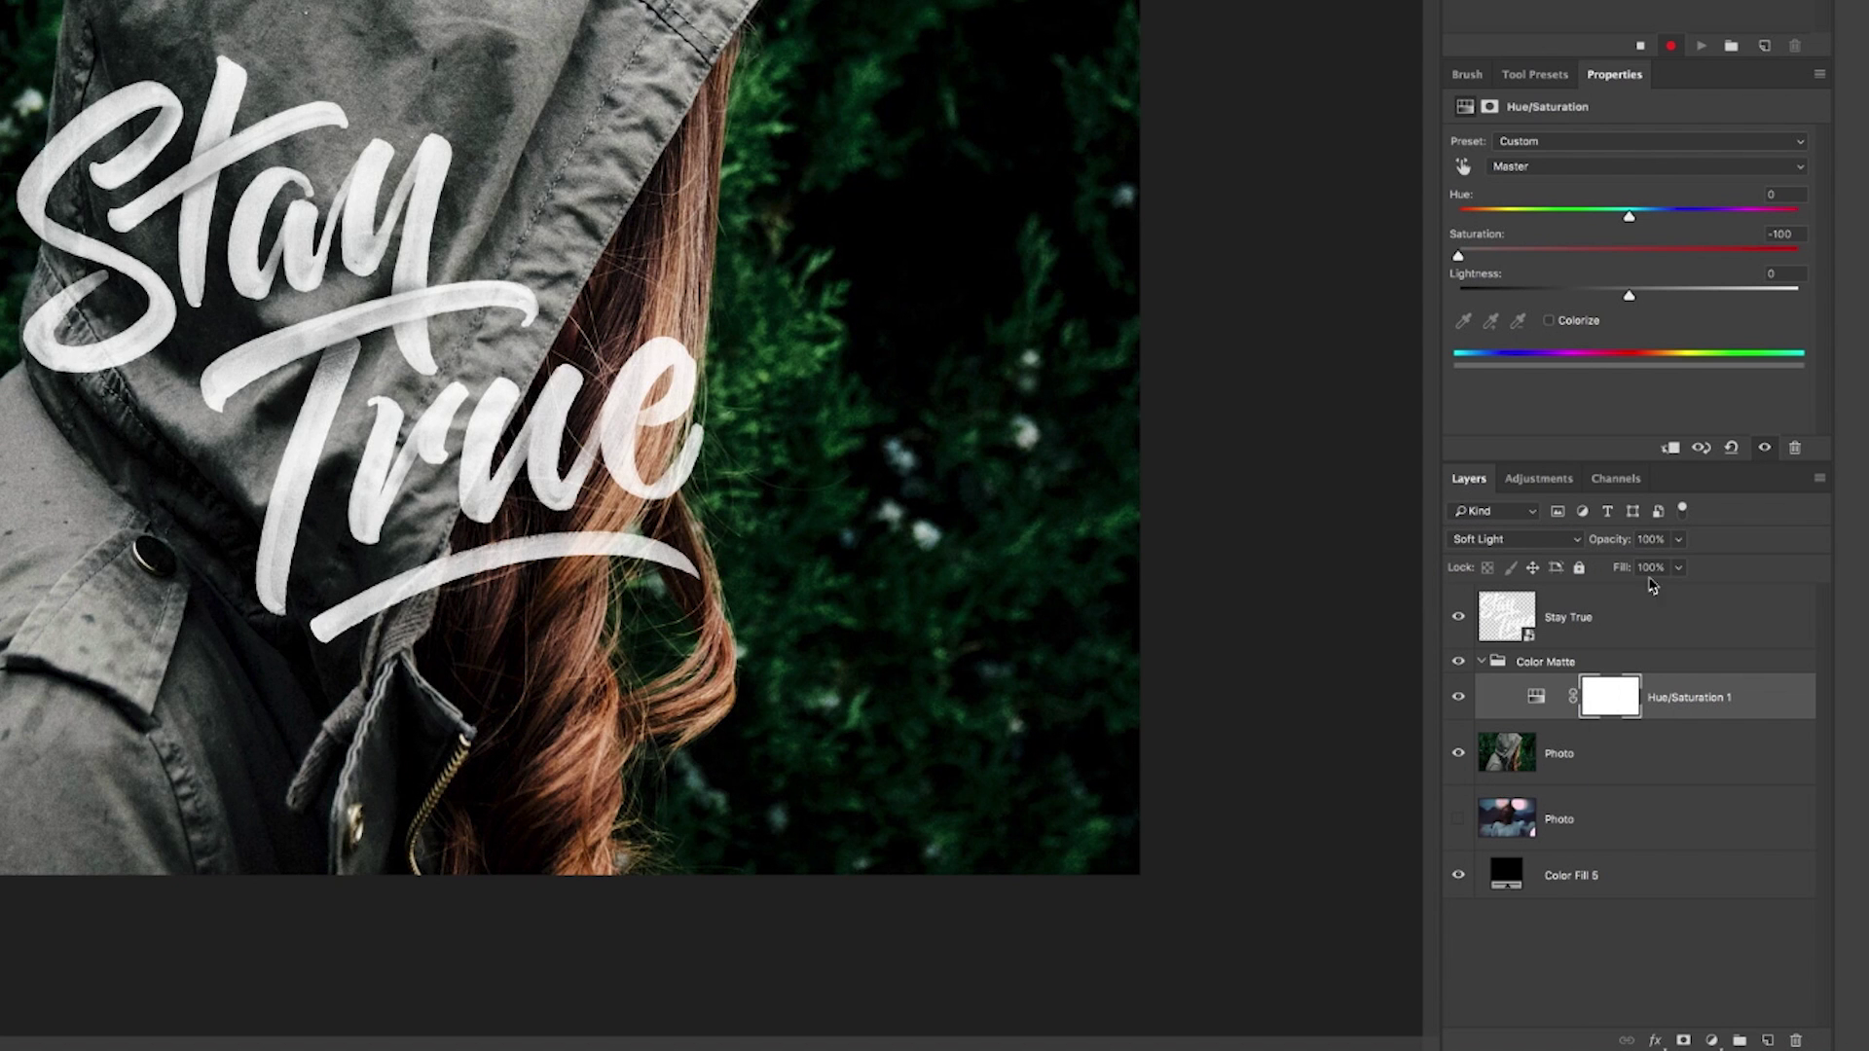
left_click(1652, 539)
type("50")
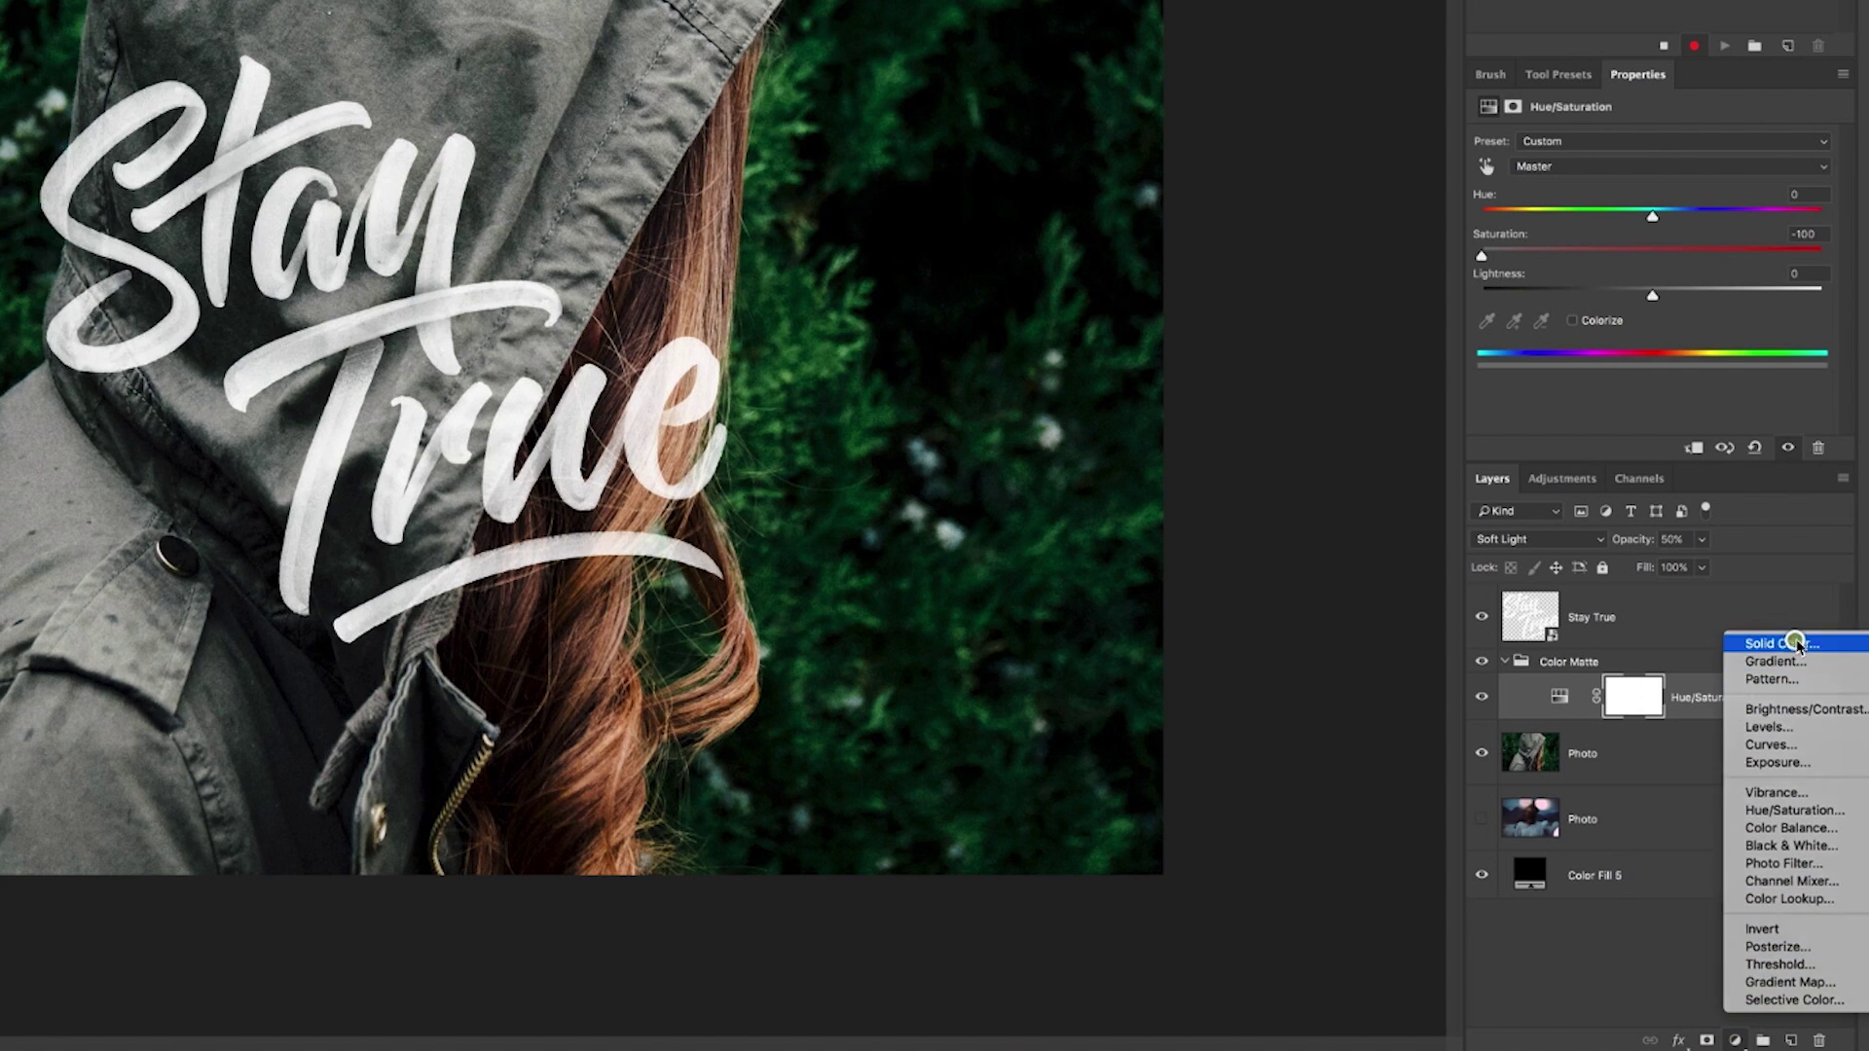
- Add a Solid Color fill layer in deep blue
left_click(1804, 646)
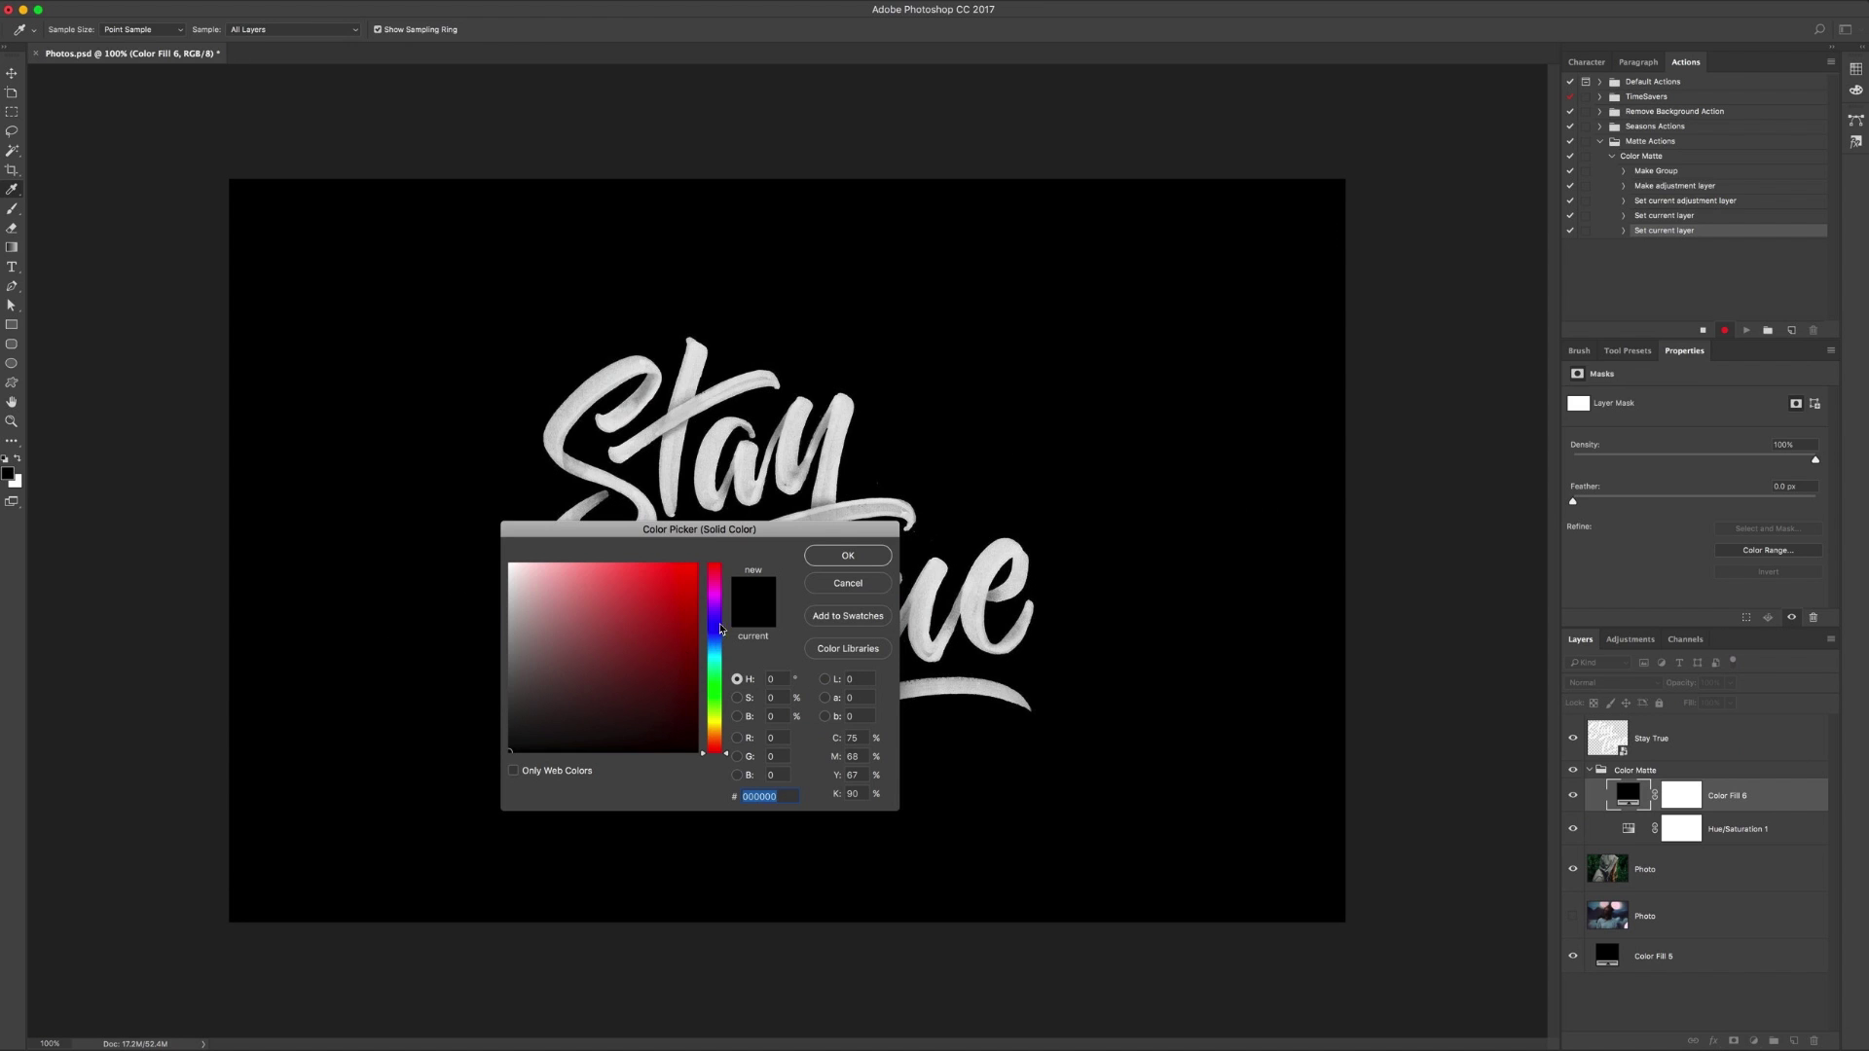
left_click(717, 623)
left_click(688, 646)
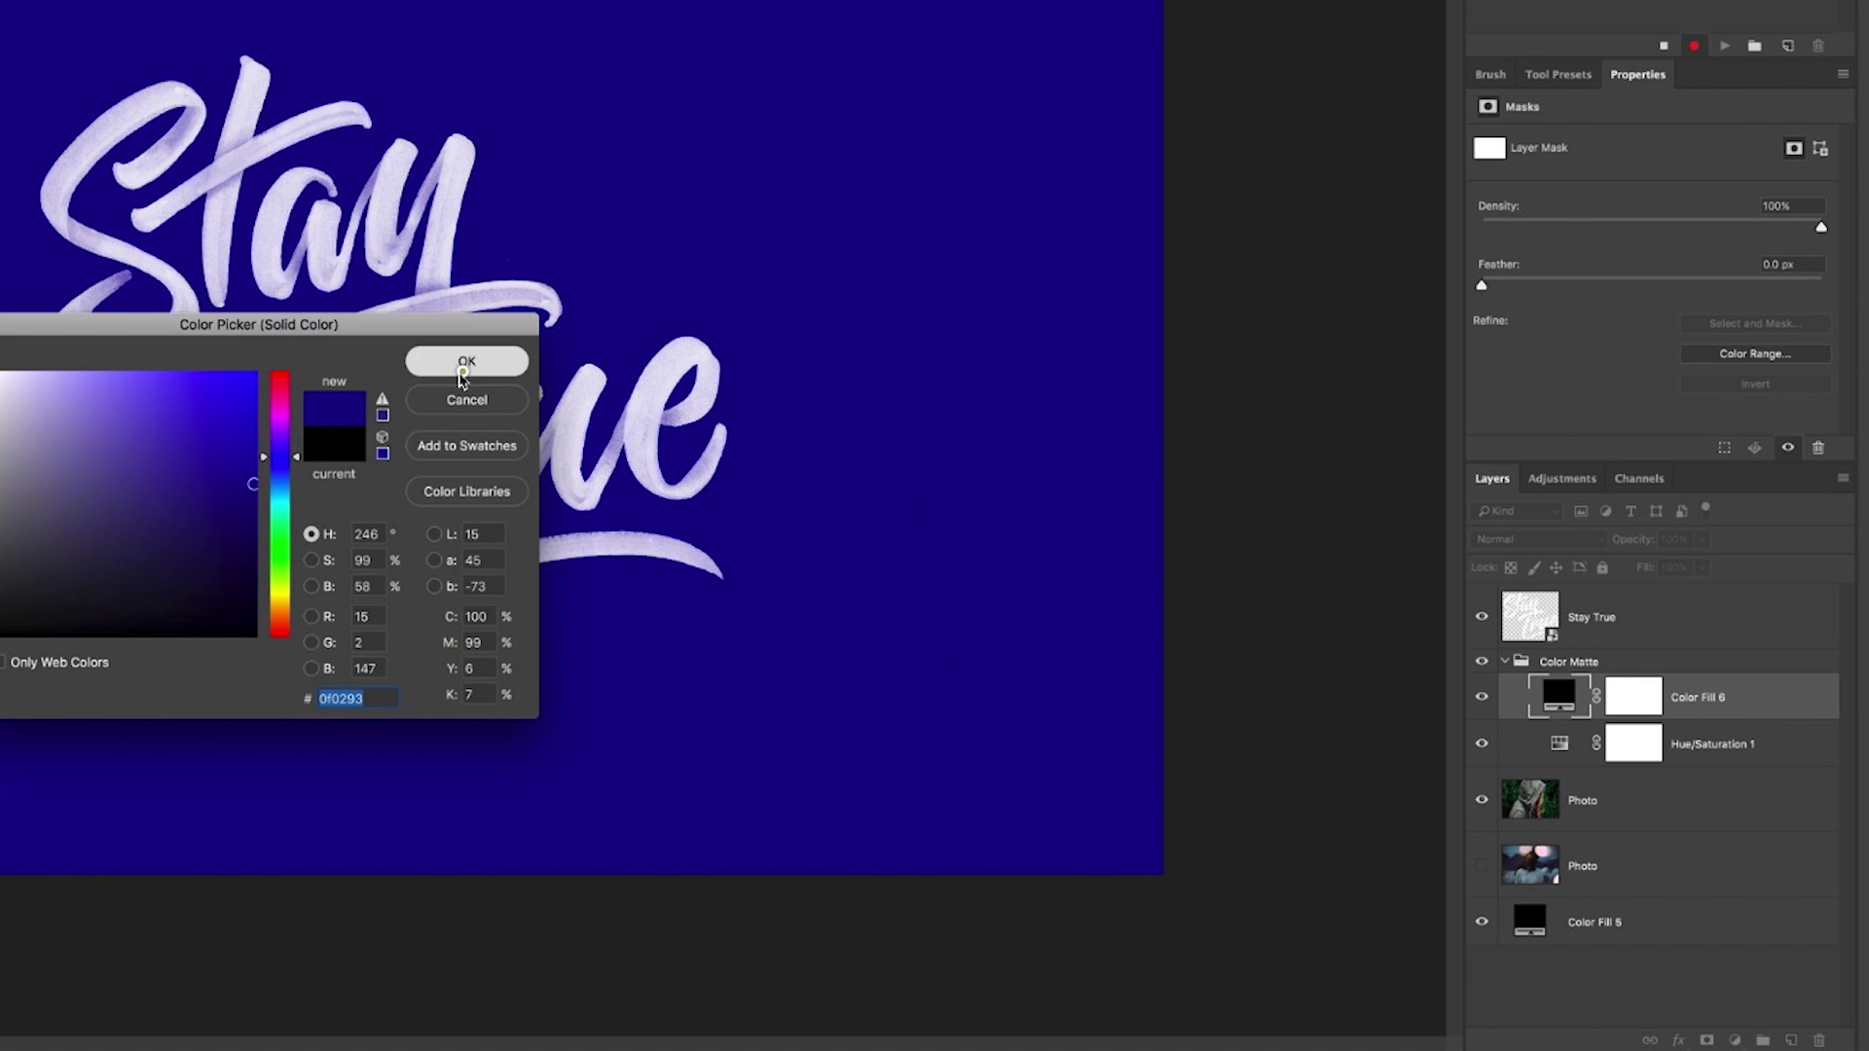
left_click(848, 555)
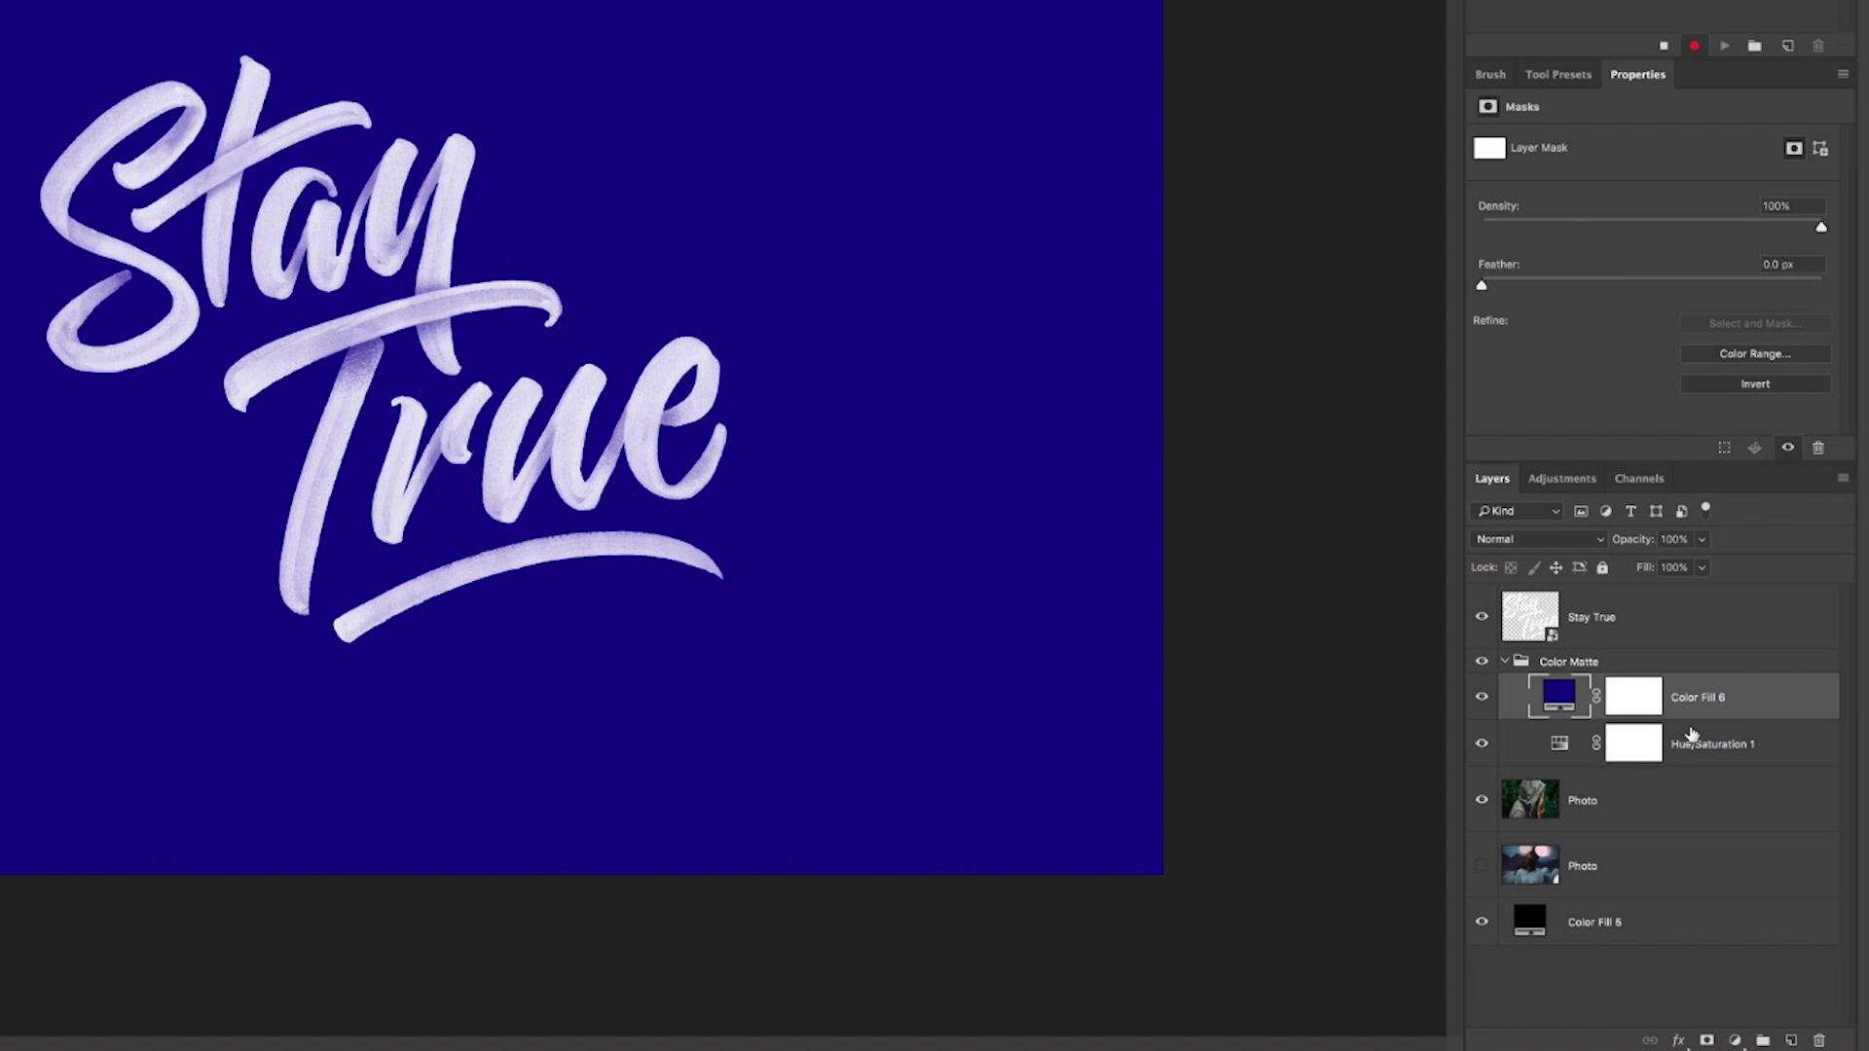
- Set the blue fill layer to Exclusion blend mode at 30% opacity
left_click(1555, 547)
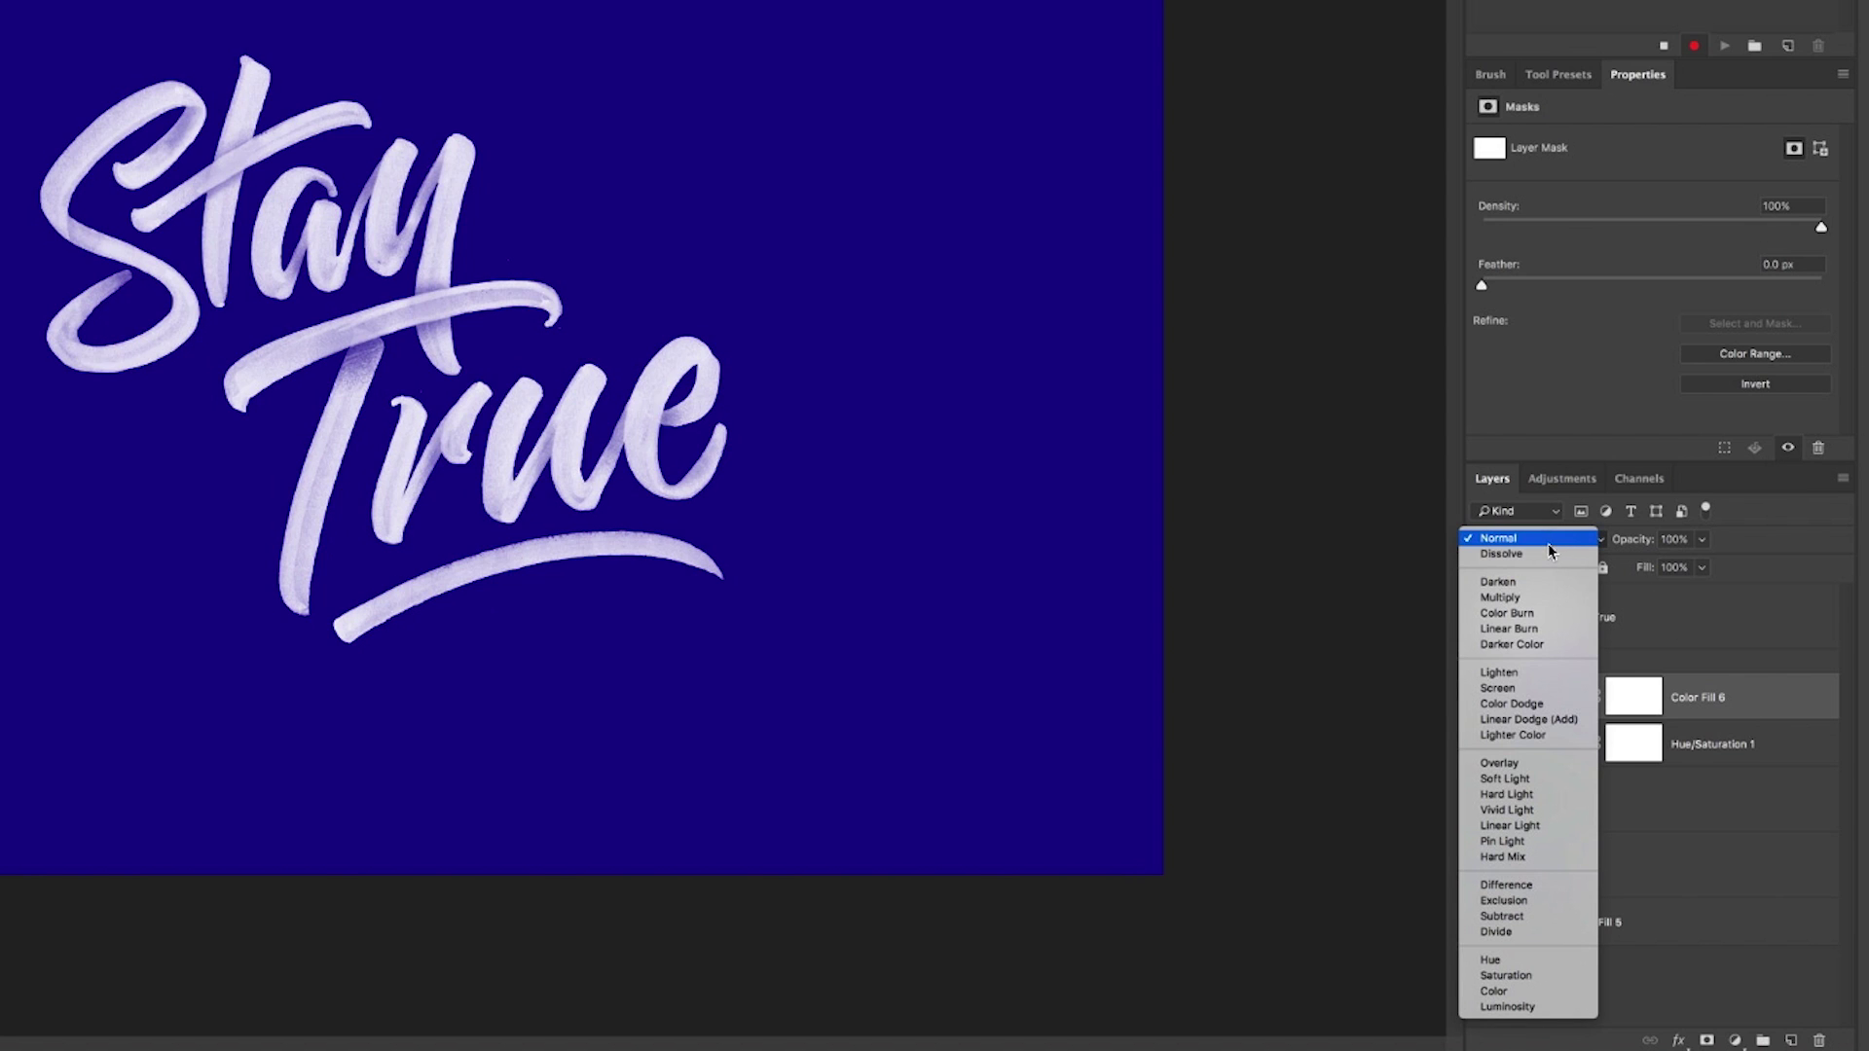
left_click(1508, 904)
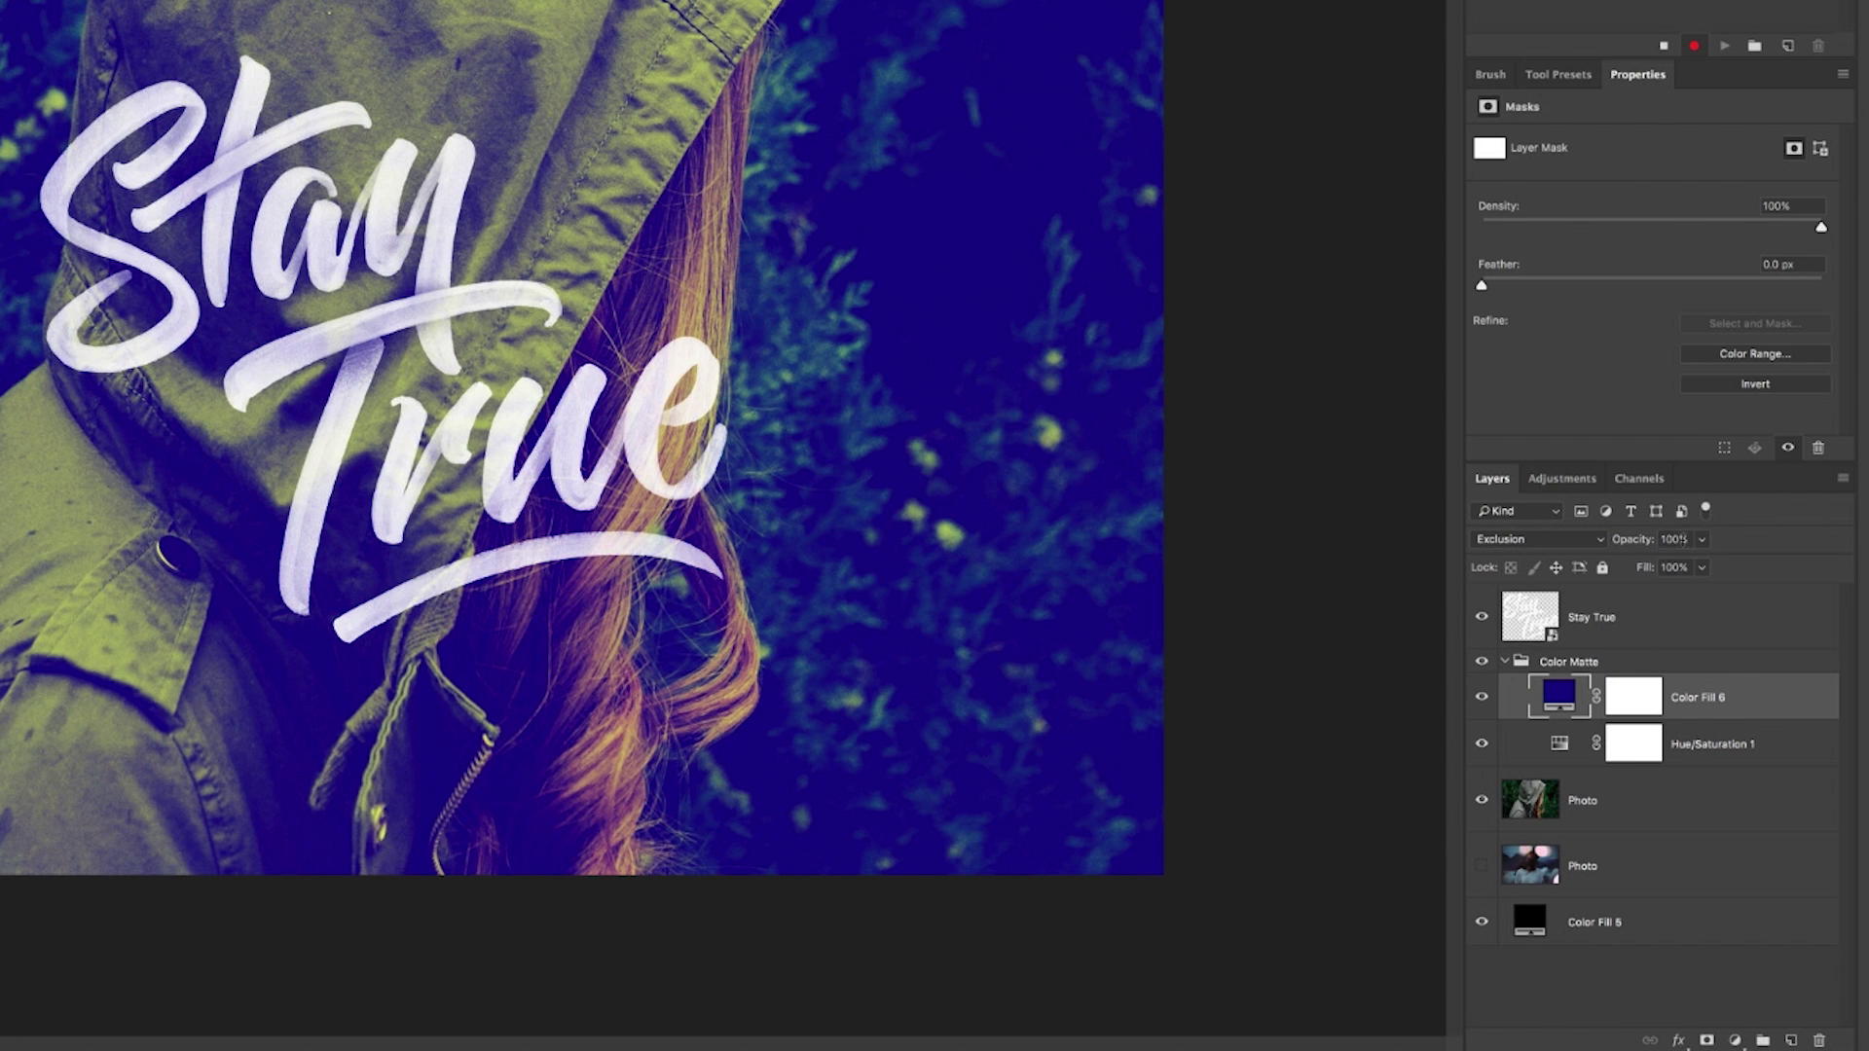
left_click(1681, 539)
type("30")
key("Return")
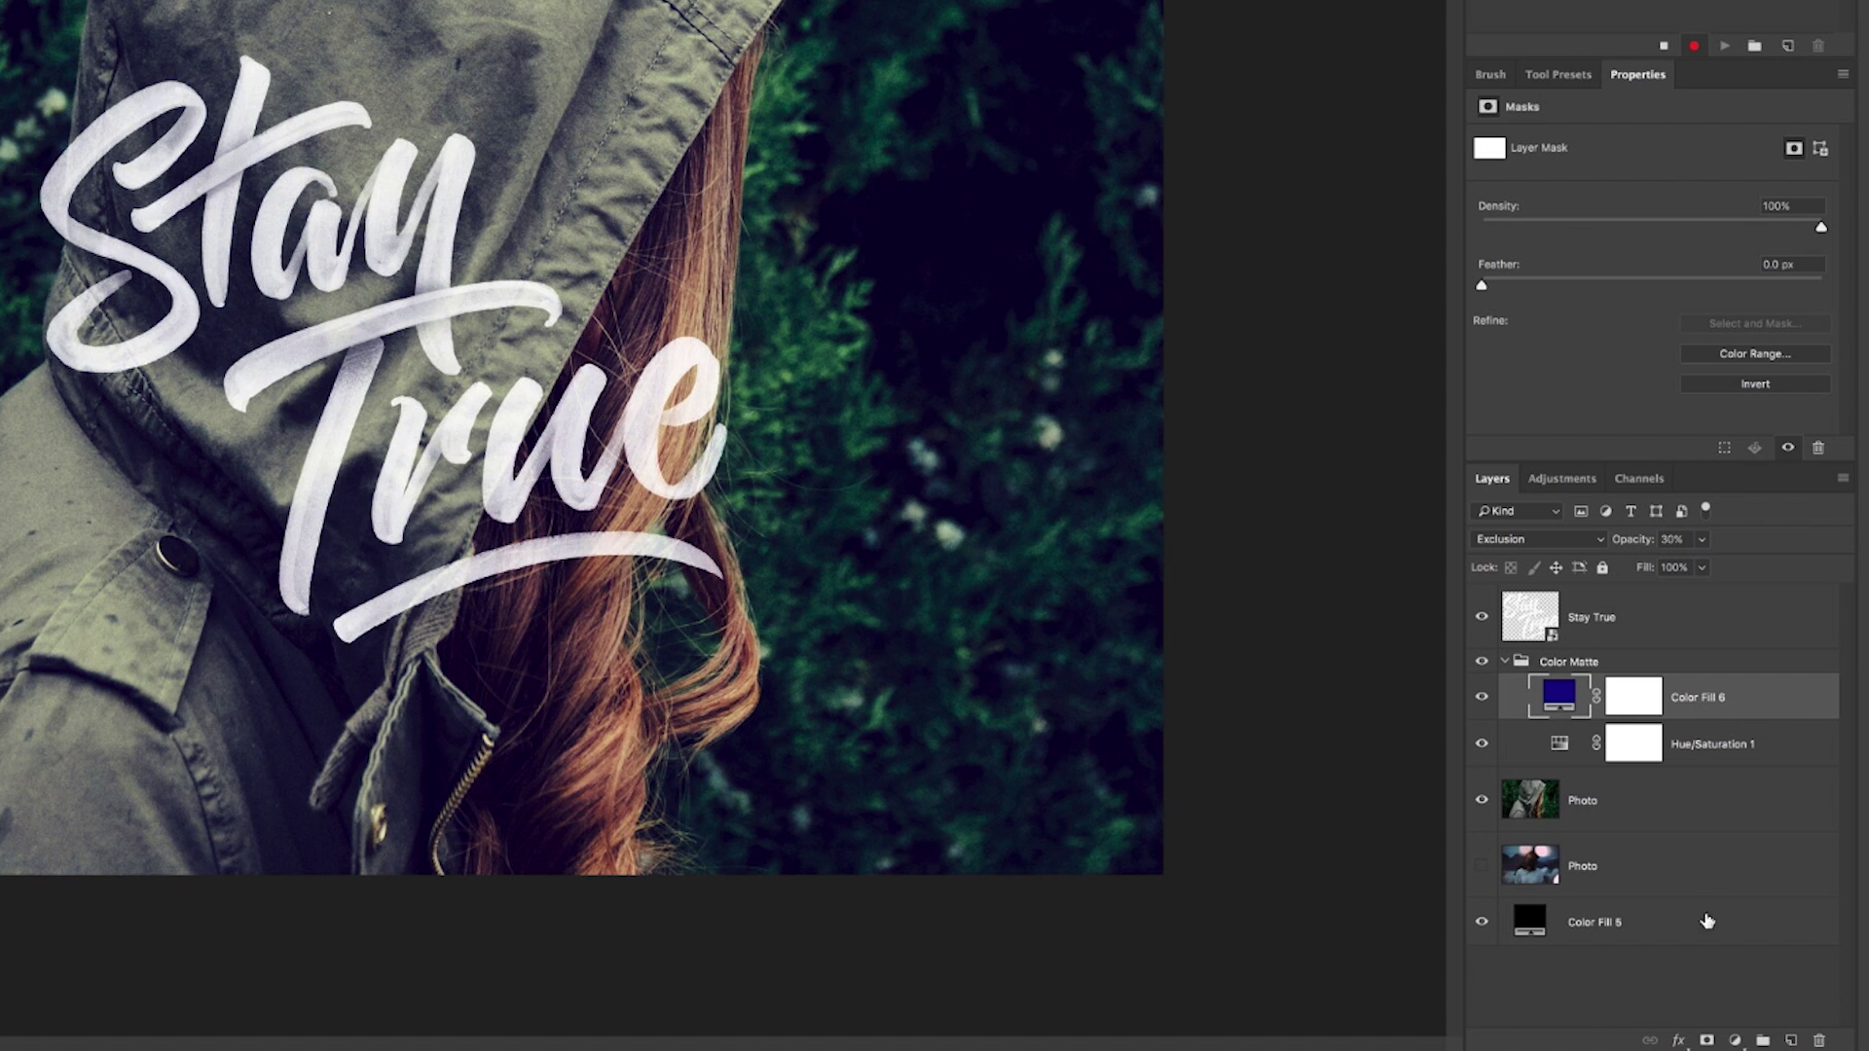
left_click(1736, 1039)
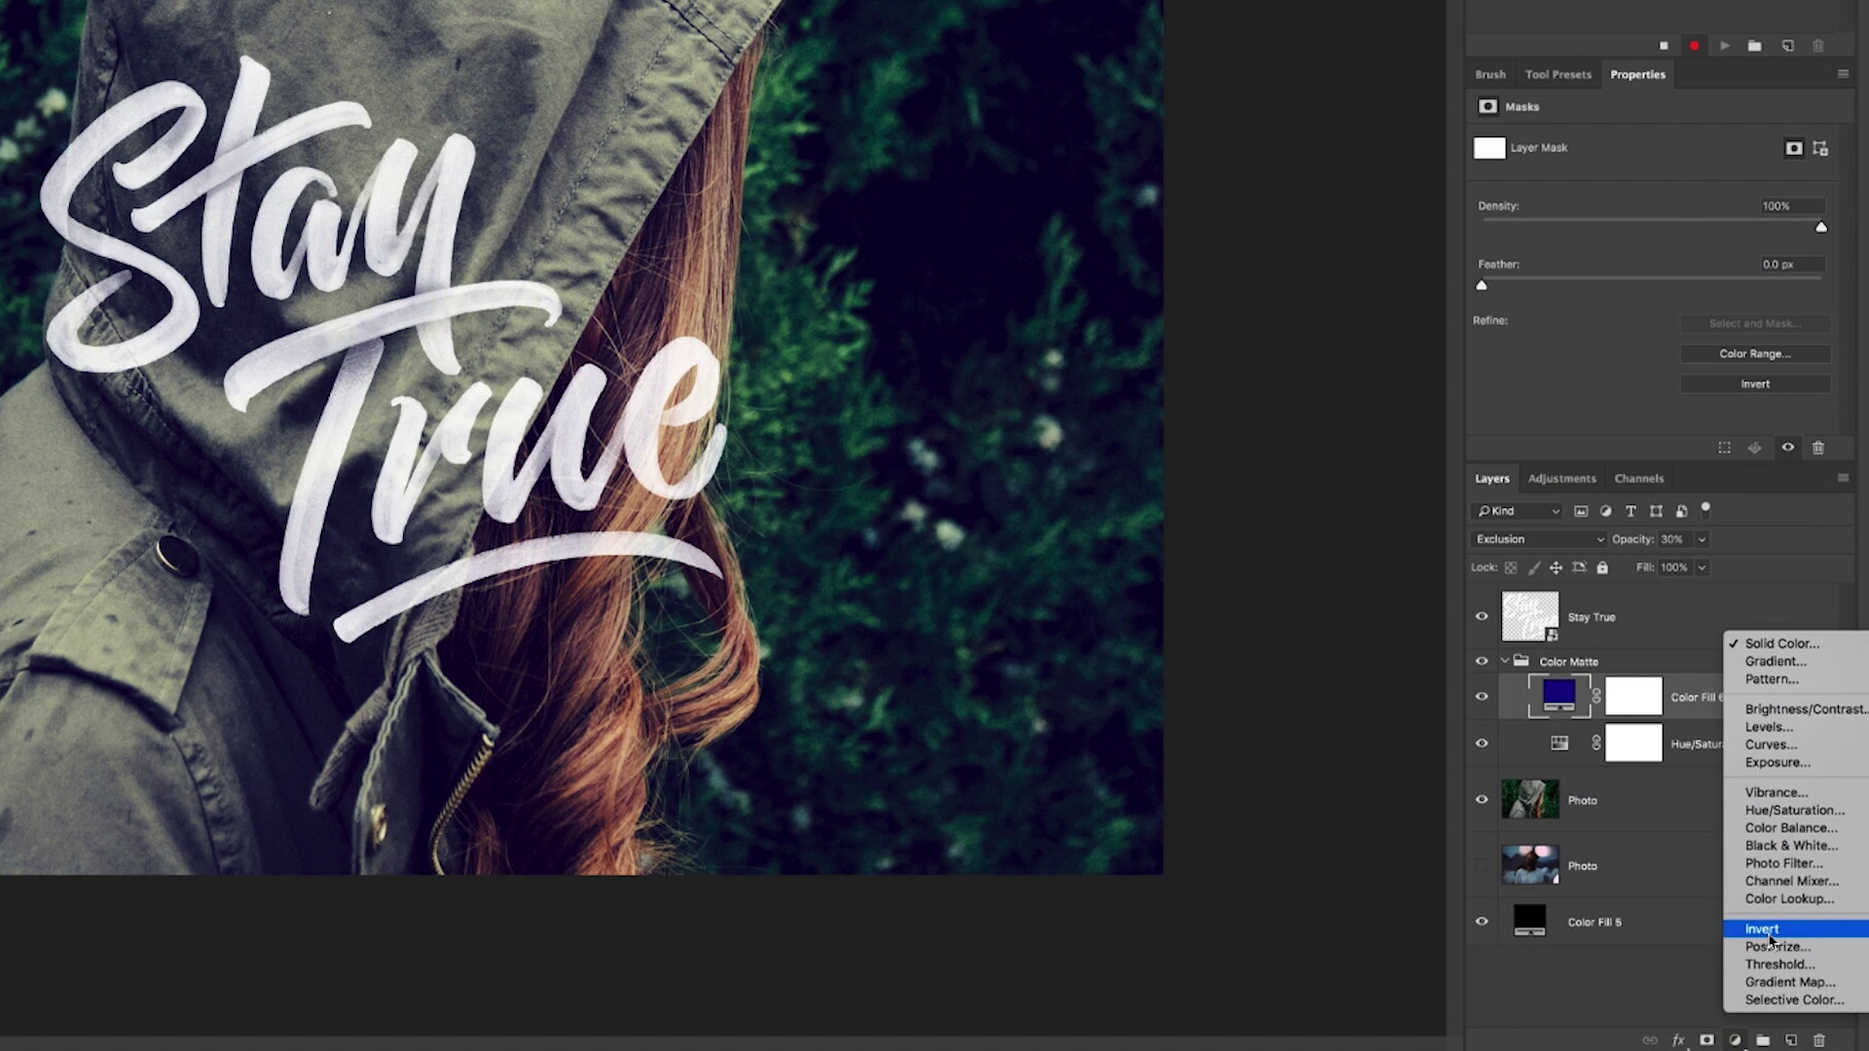
- Add an Exposure adjustment layer with exposure set to -0.36
left_click(1789, 765)
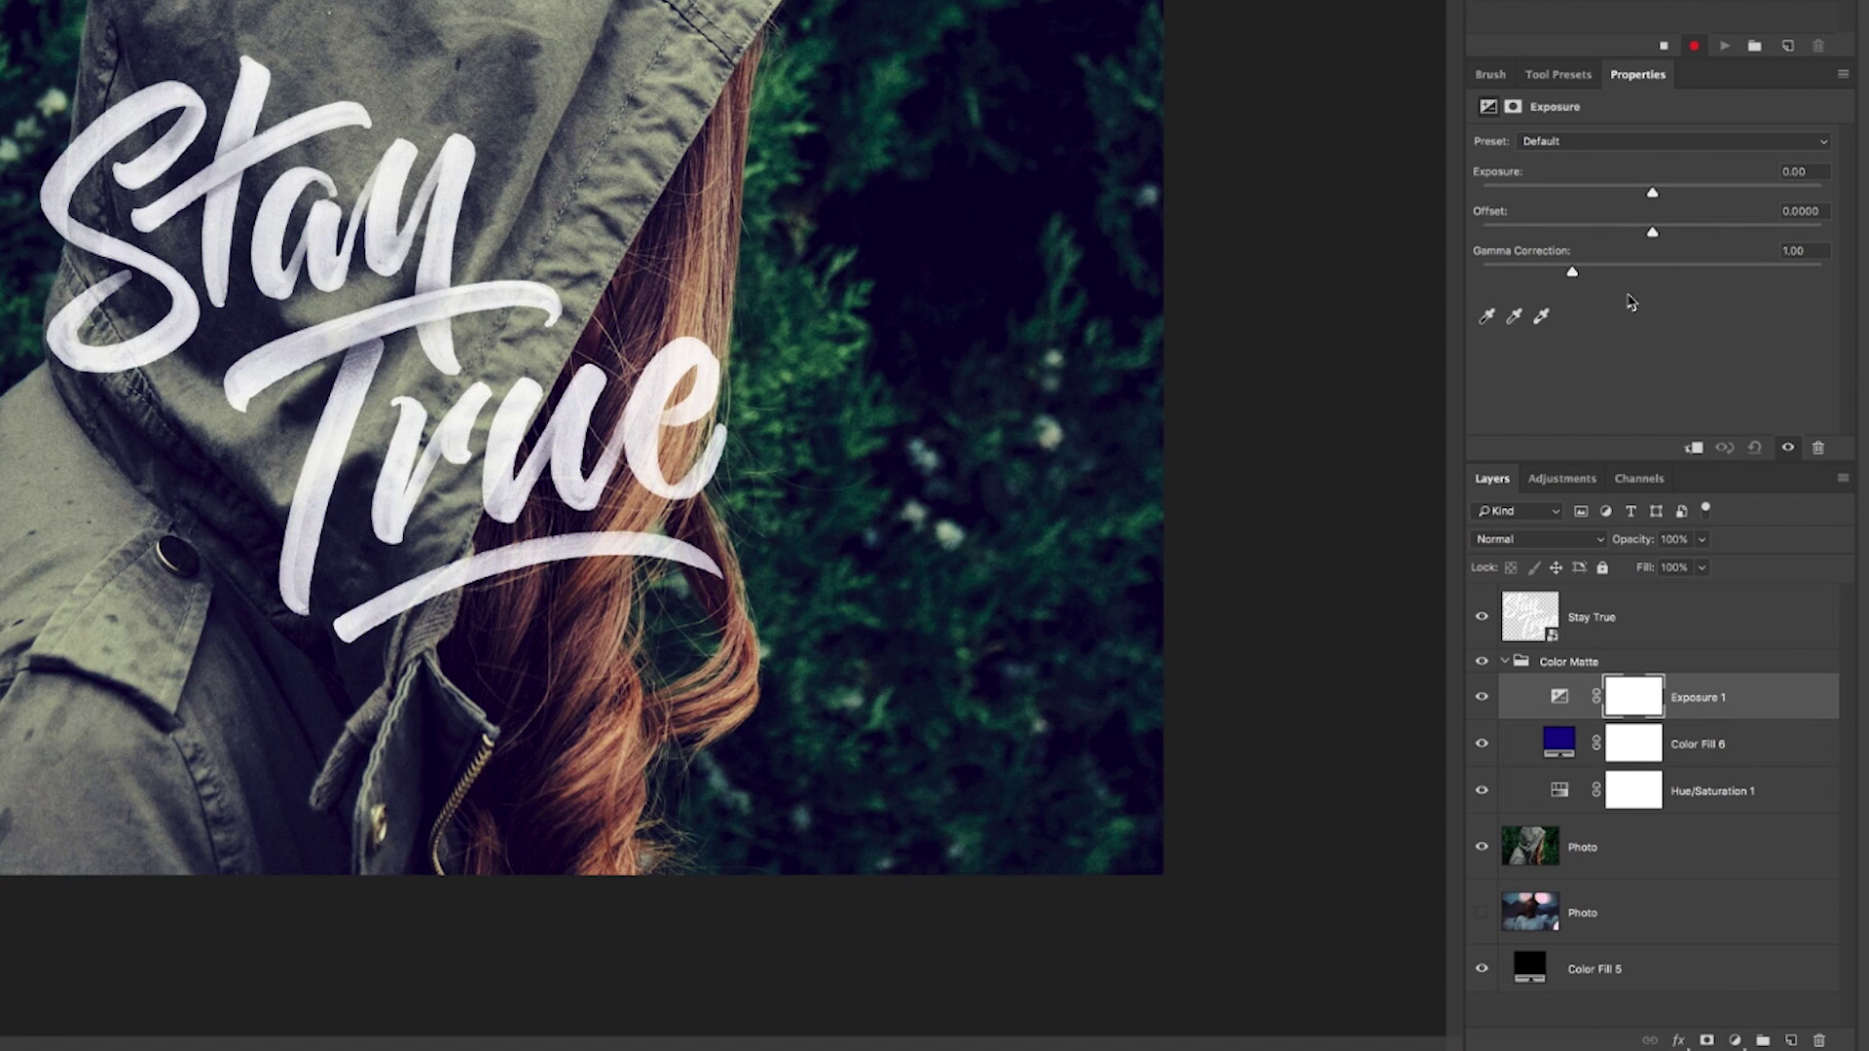
left_click(1806, 177)
type("-0.36")
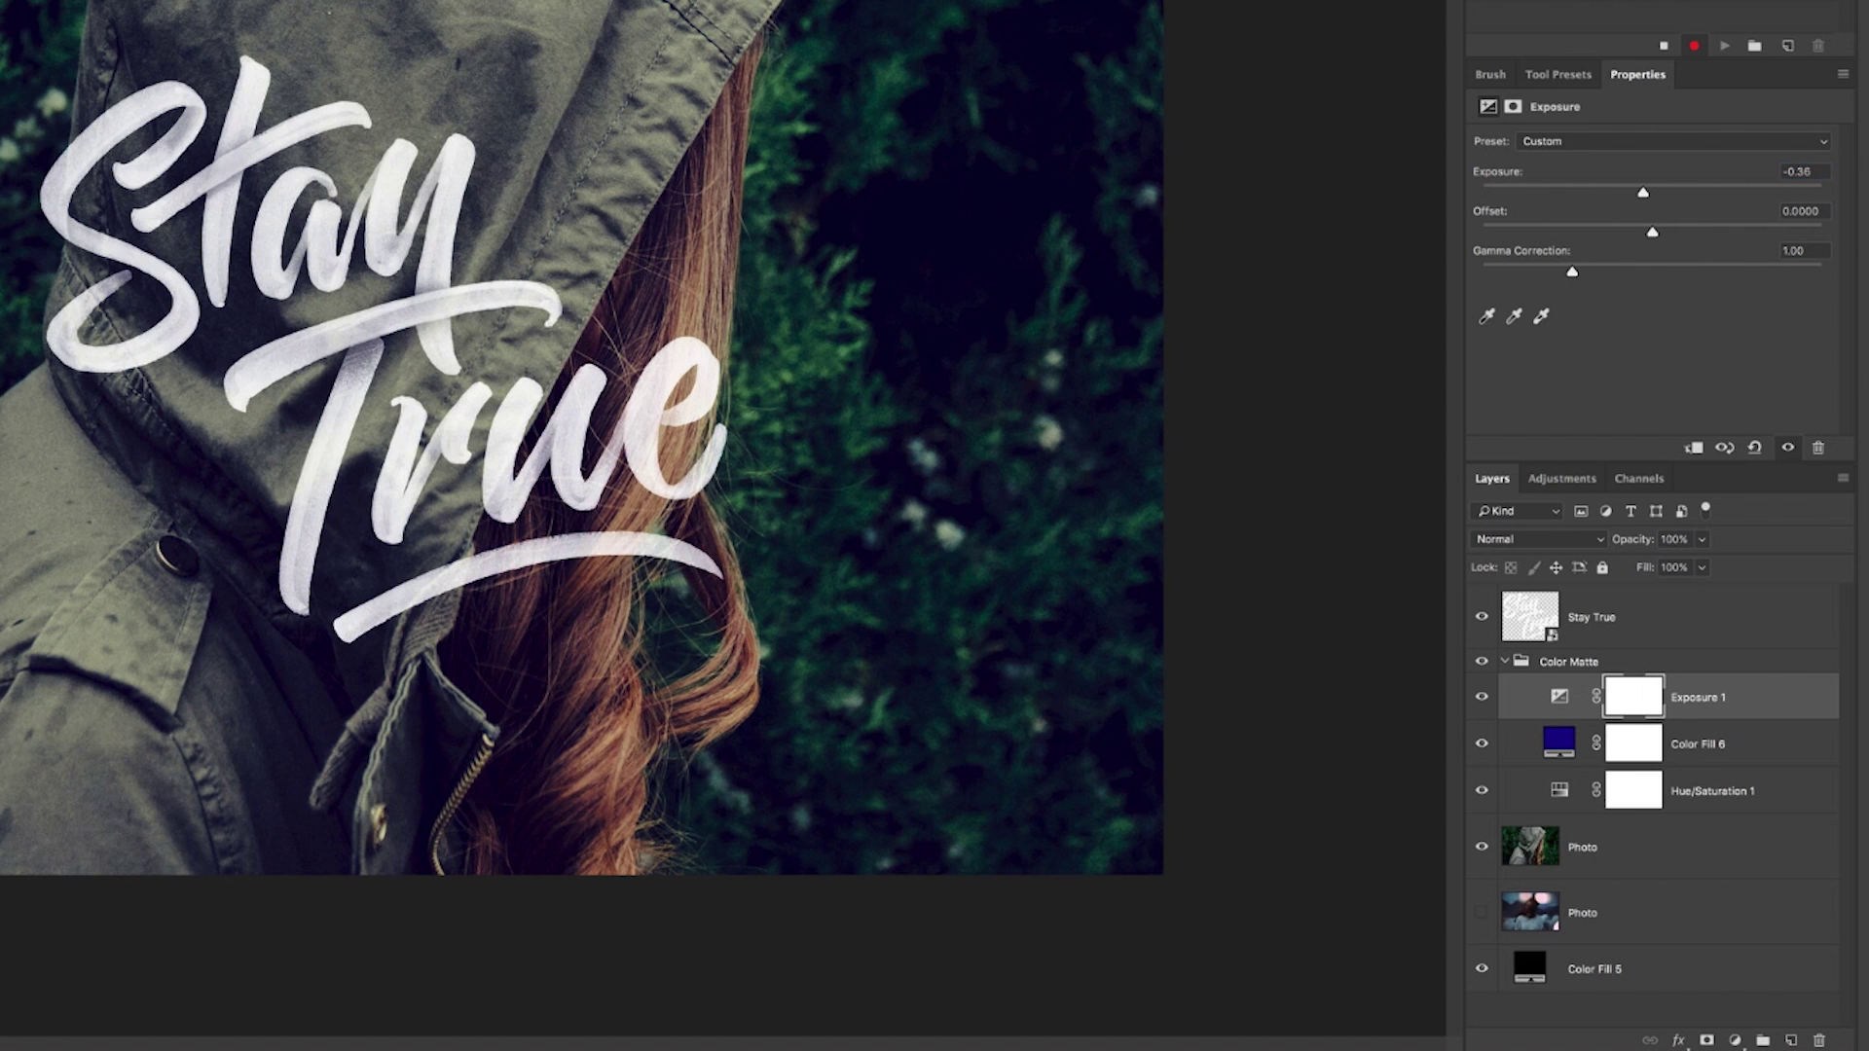
key("Tab")
- Commit the +0.05 exposure offset and collapse all layer groups
type("-")
key("Return")
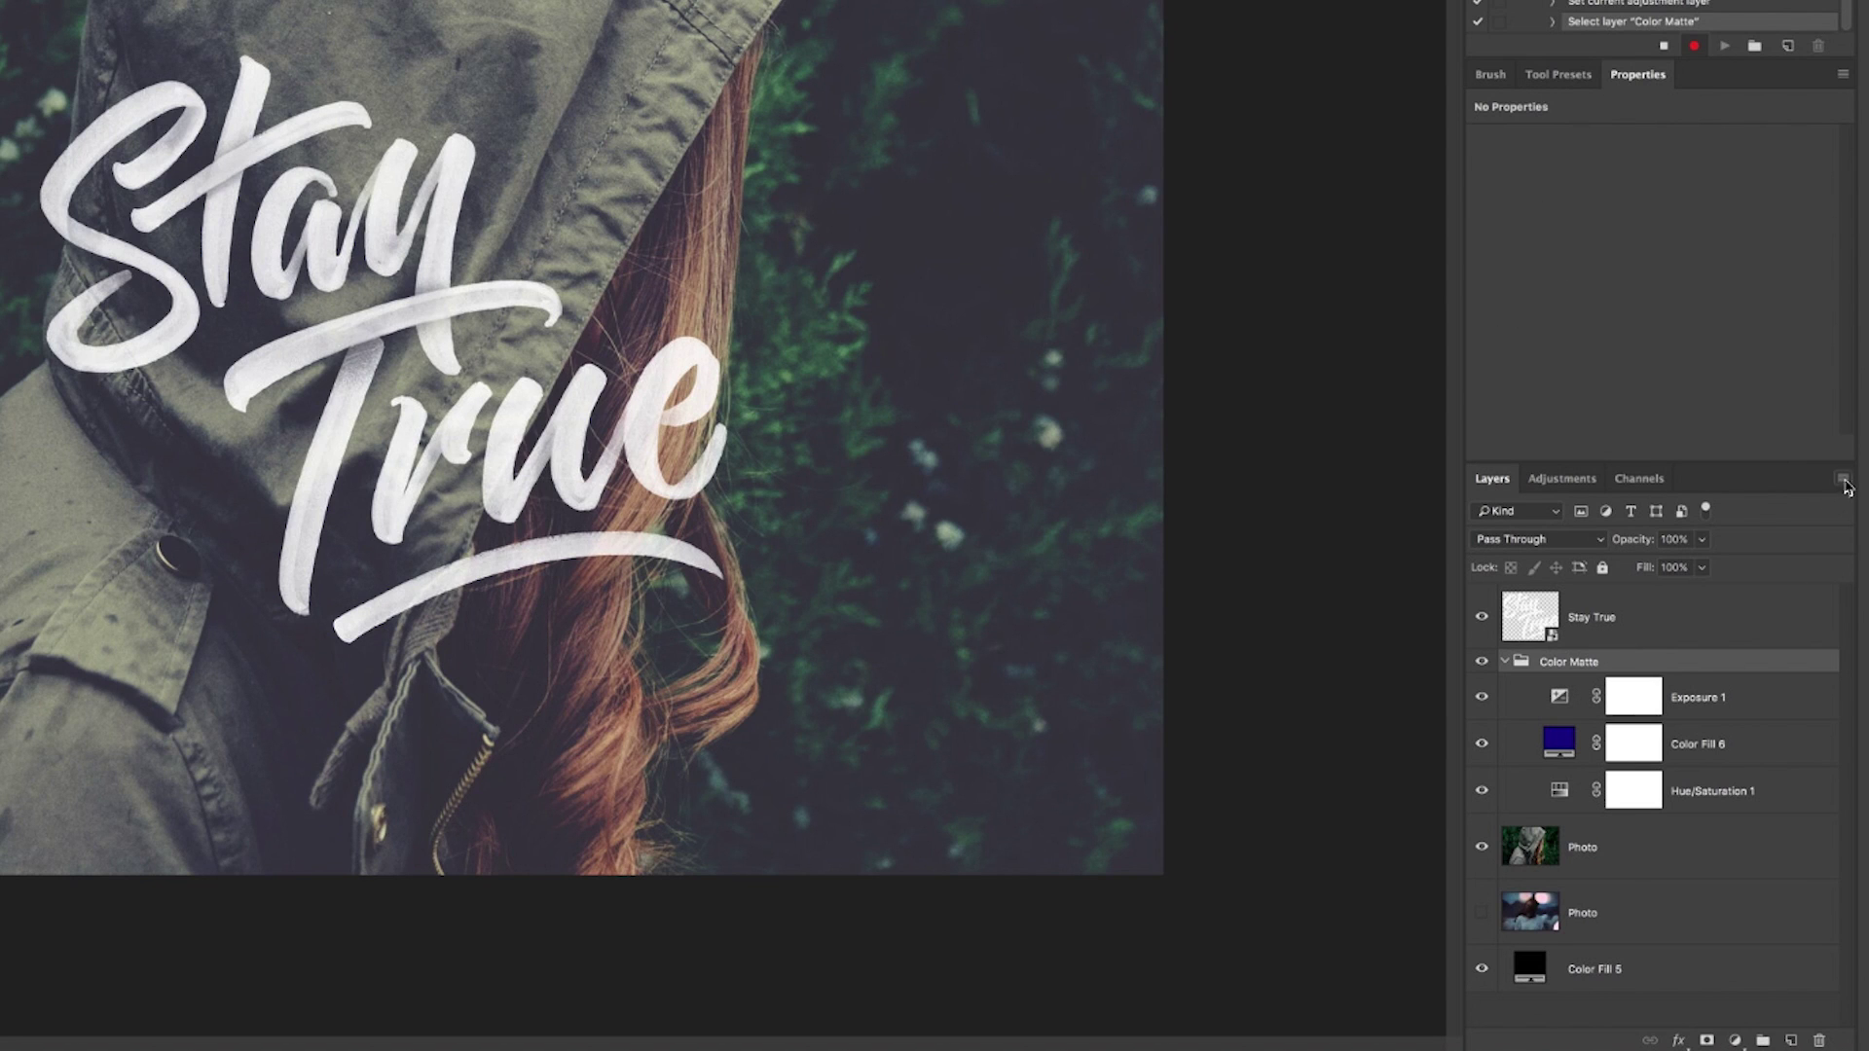
left_click(1842, 480)
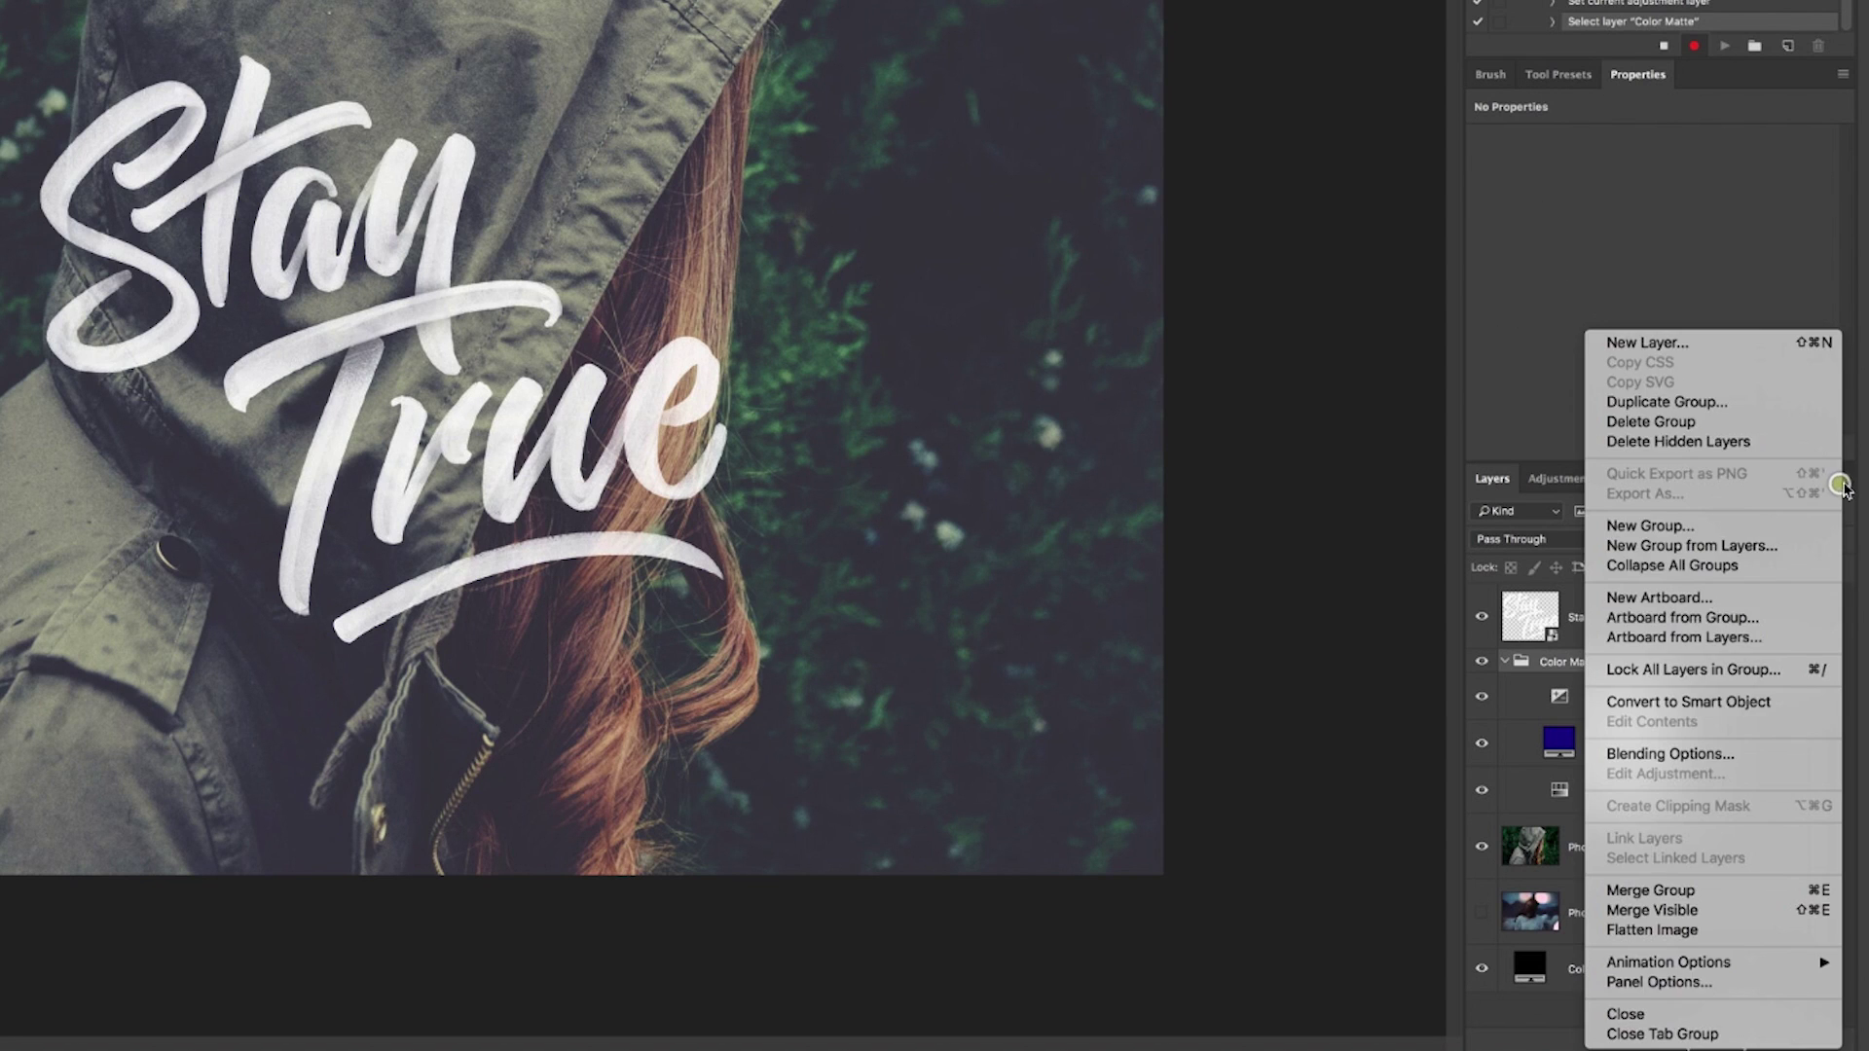
left_click(1674, 576)
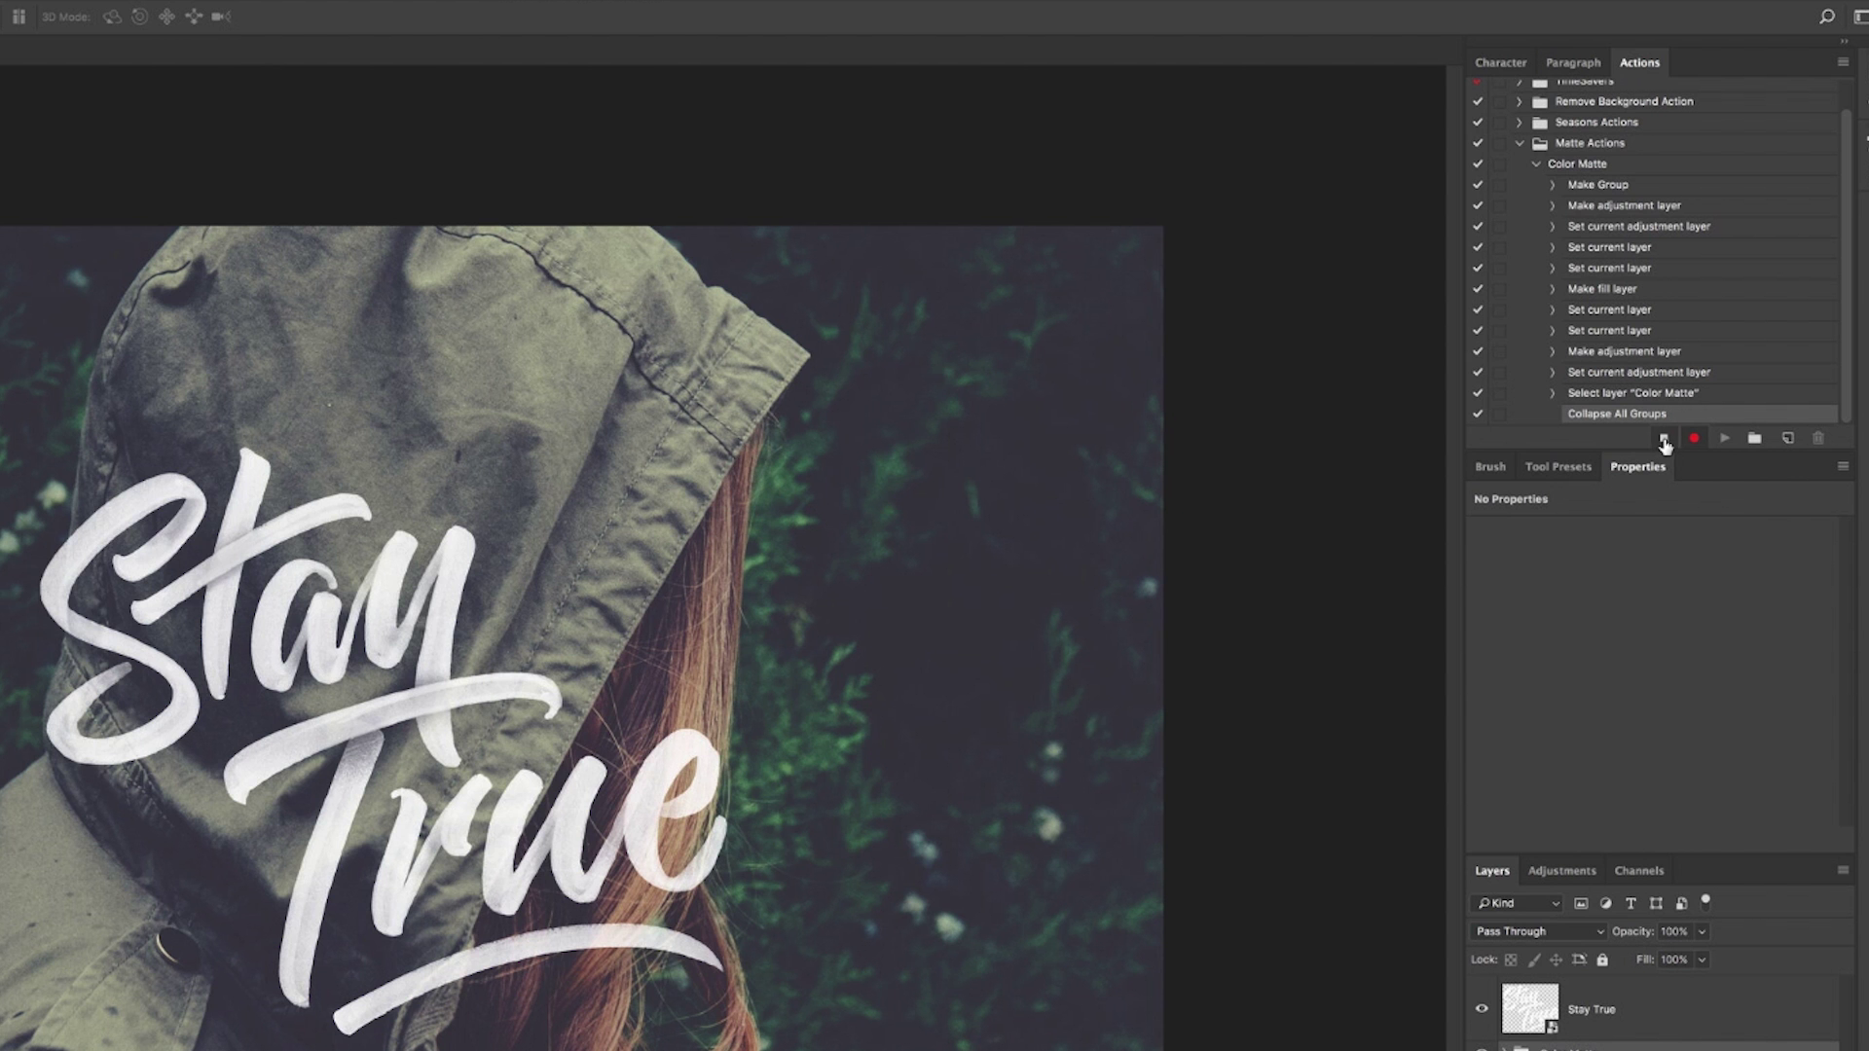
- Stop recording, select the Color Matte action, and delete the Color Matte layer group
left_click(1664, 439)
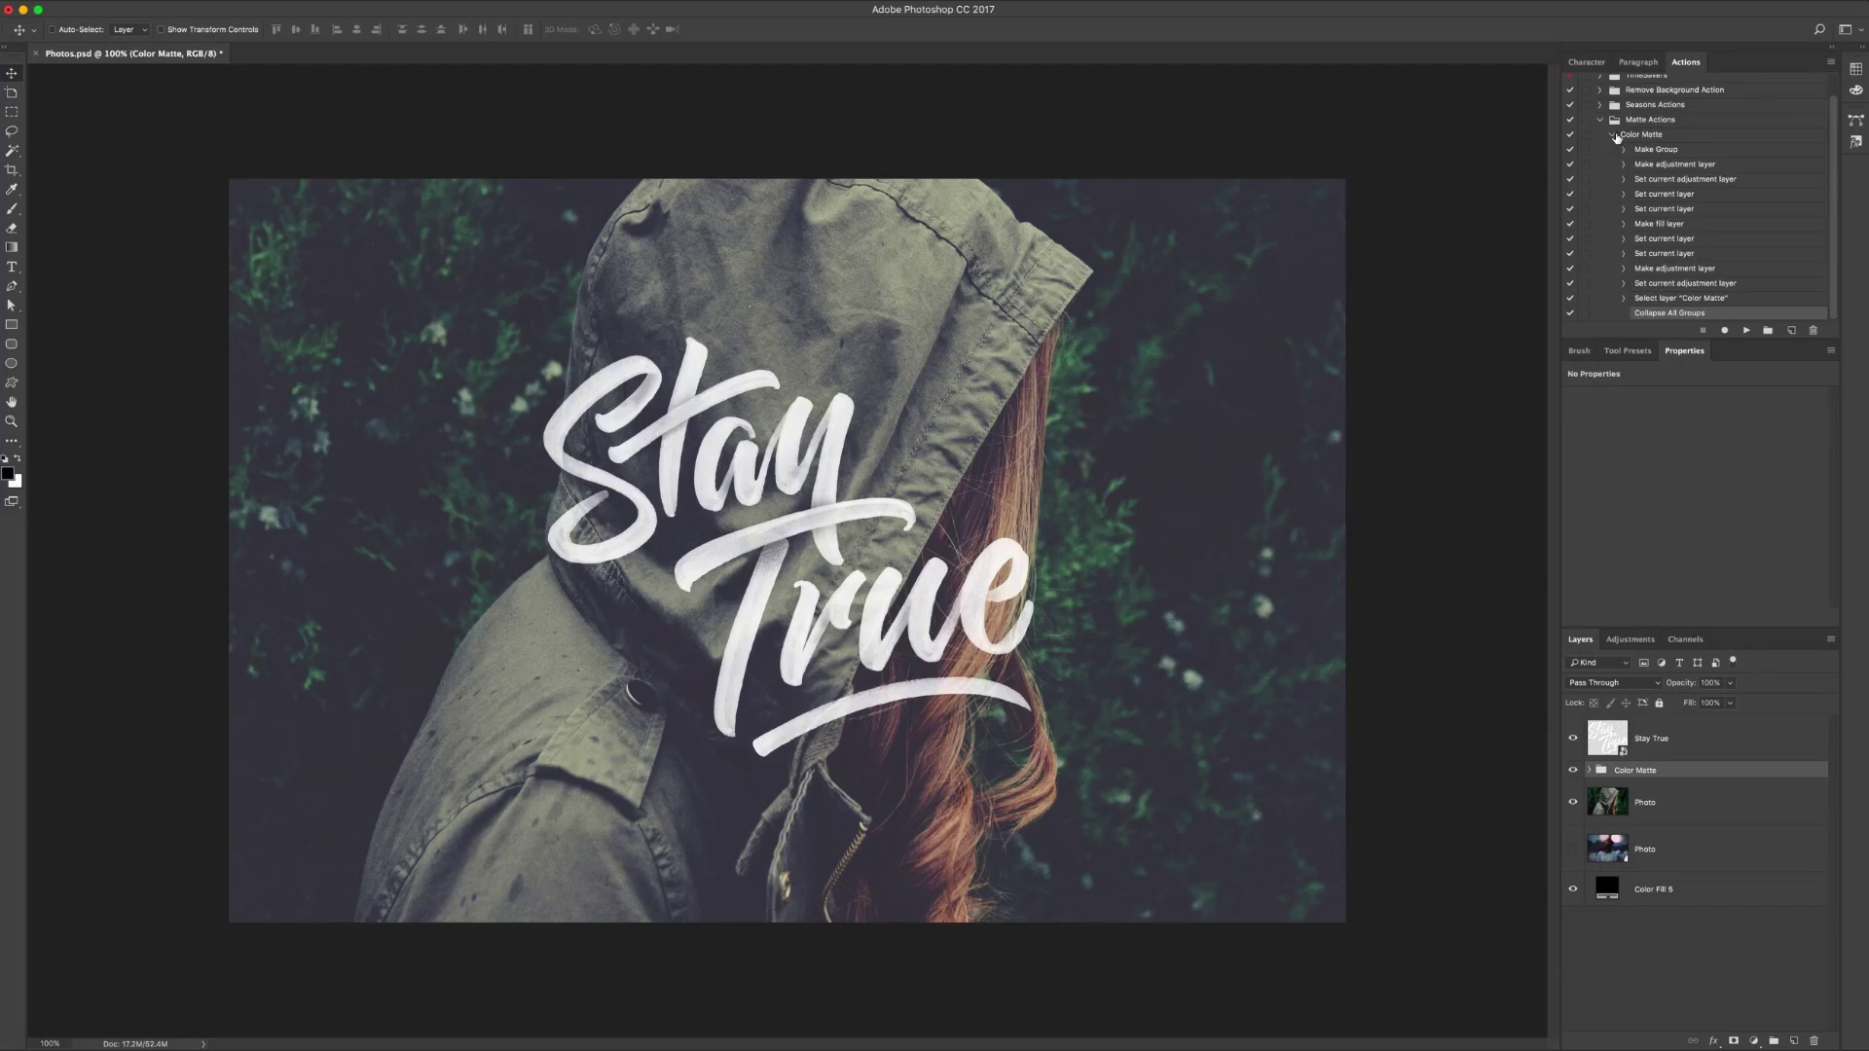
left_click(1611, 138)
left_click(1643, 158)
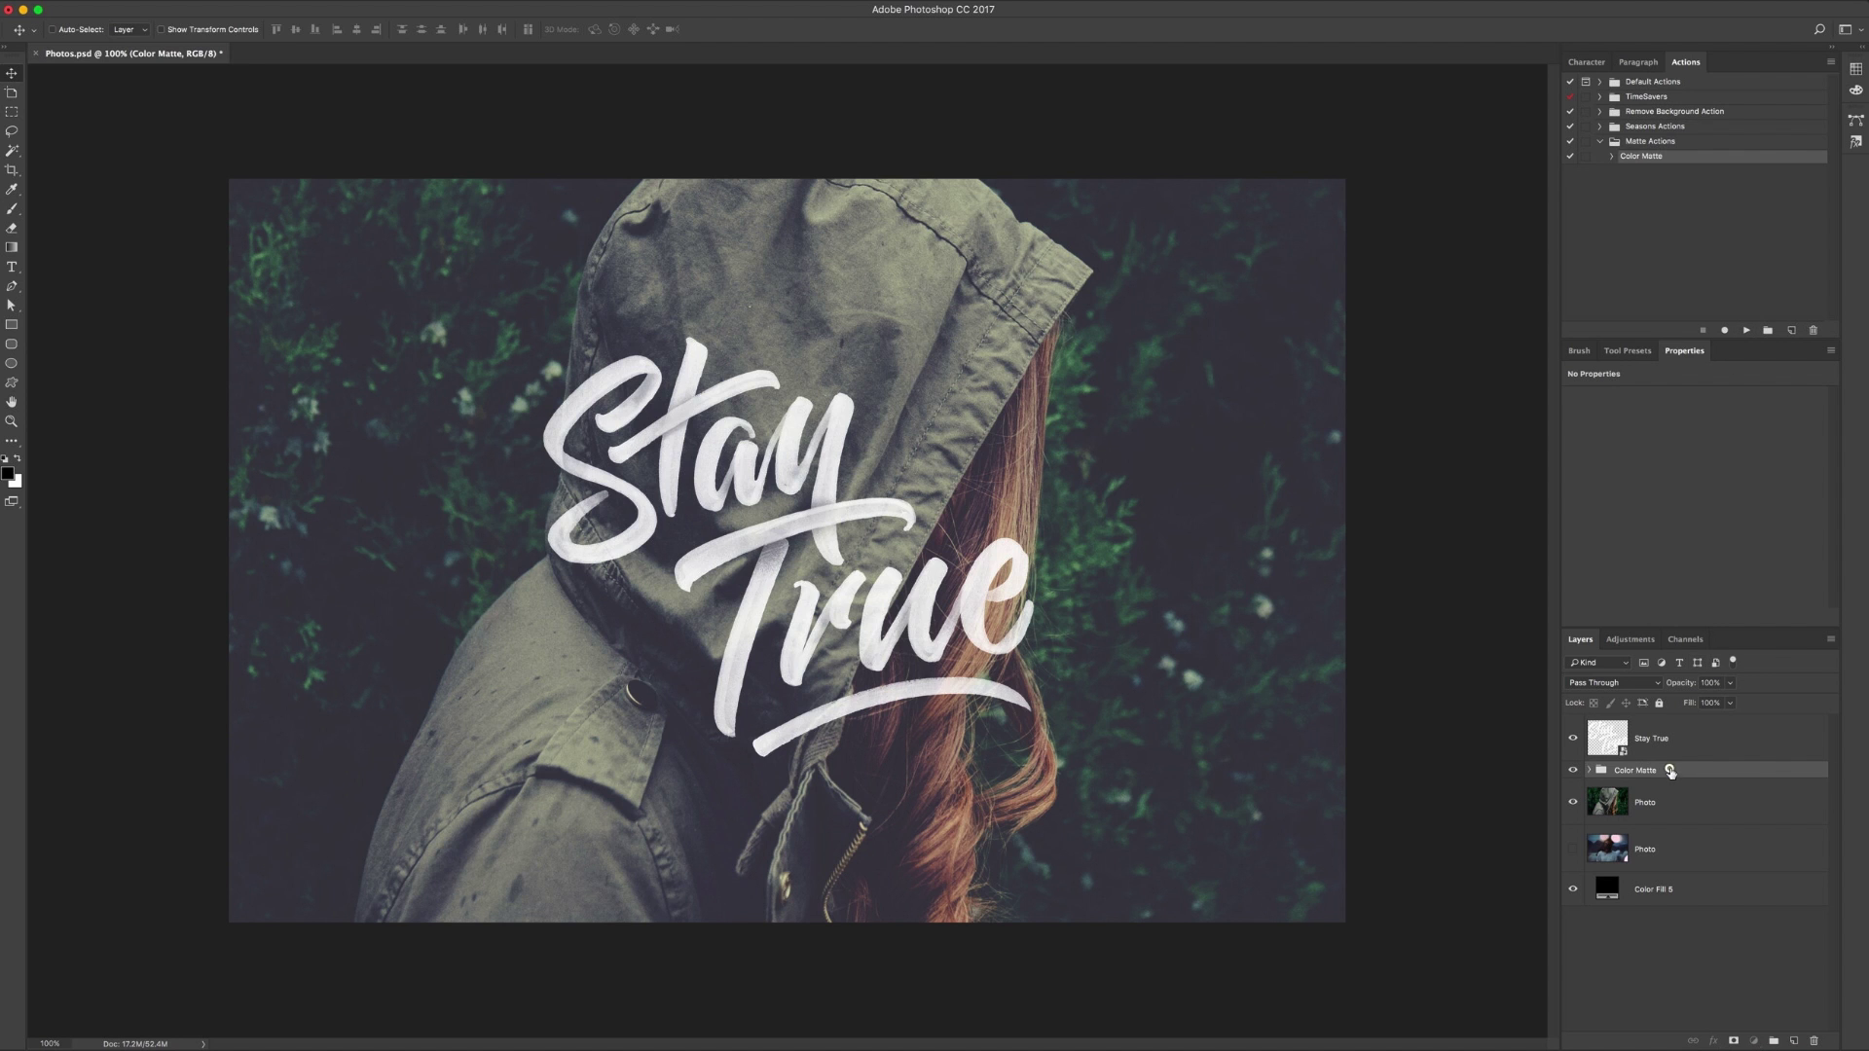
left_click_drag(1670, 771, 1813, 1041)
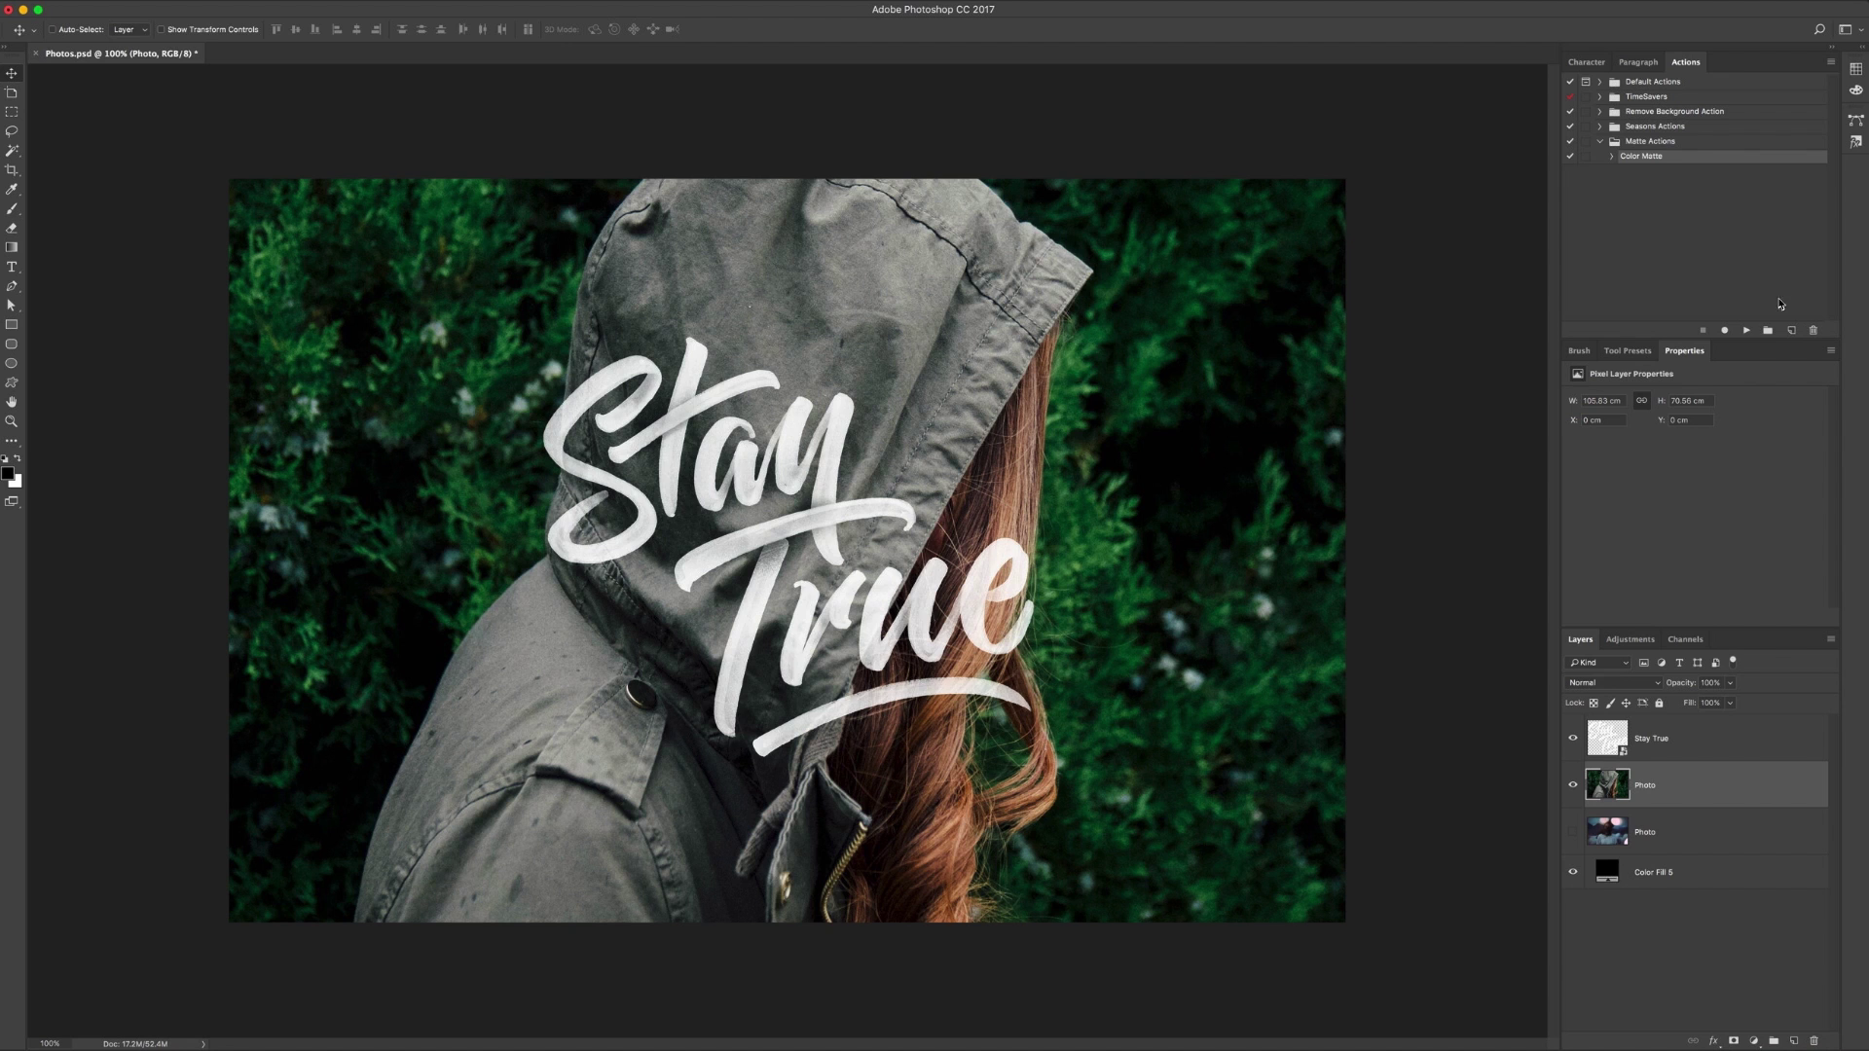
- Replay Color Matte, then expand the rebuilt group and review its Exposure 1 settings
left_click(1746, 331)
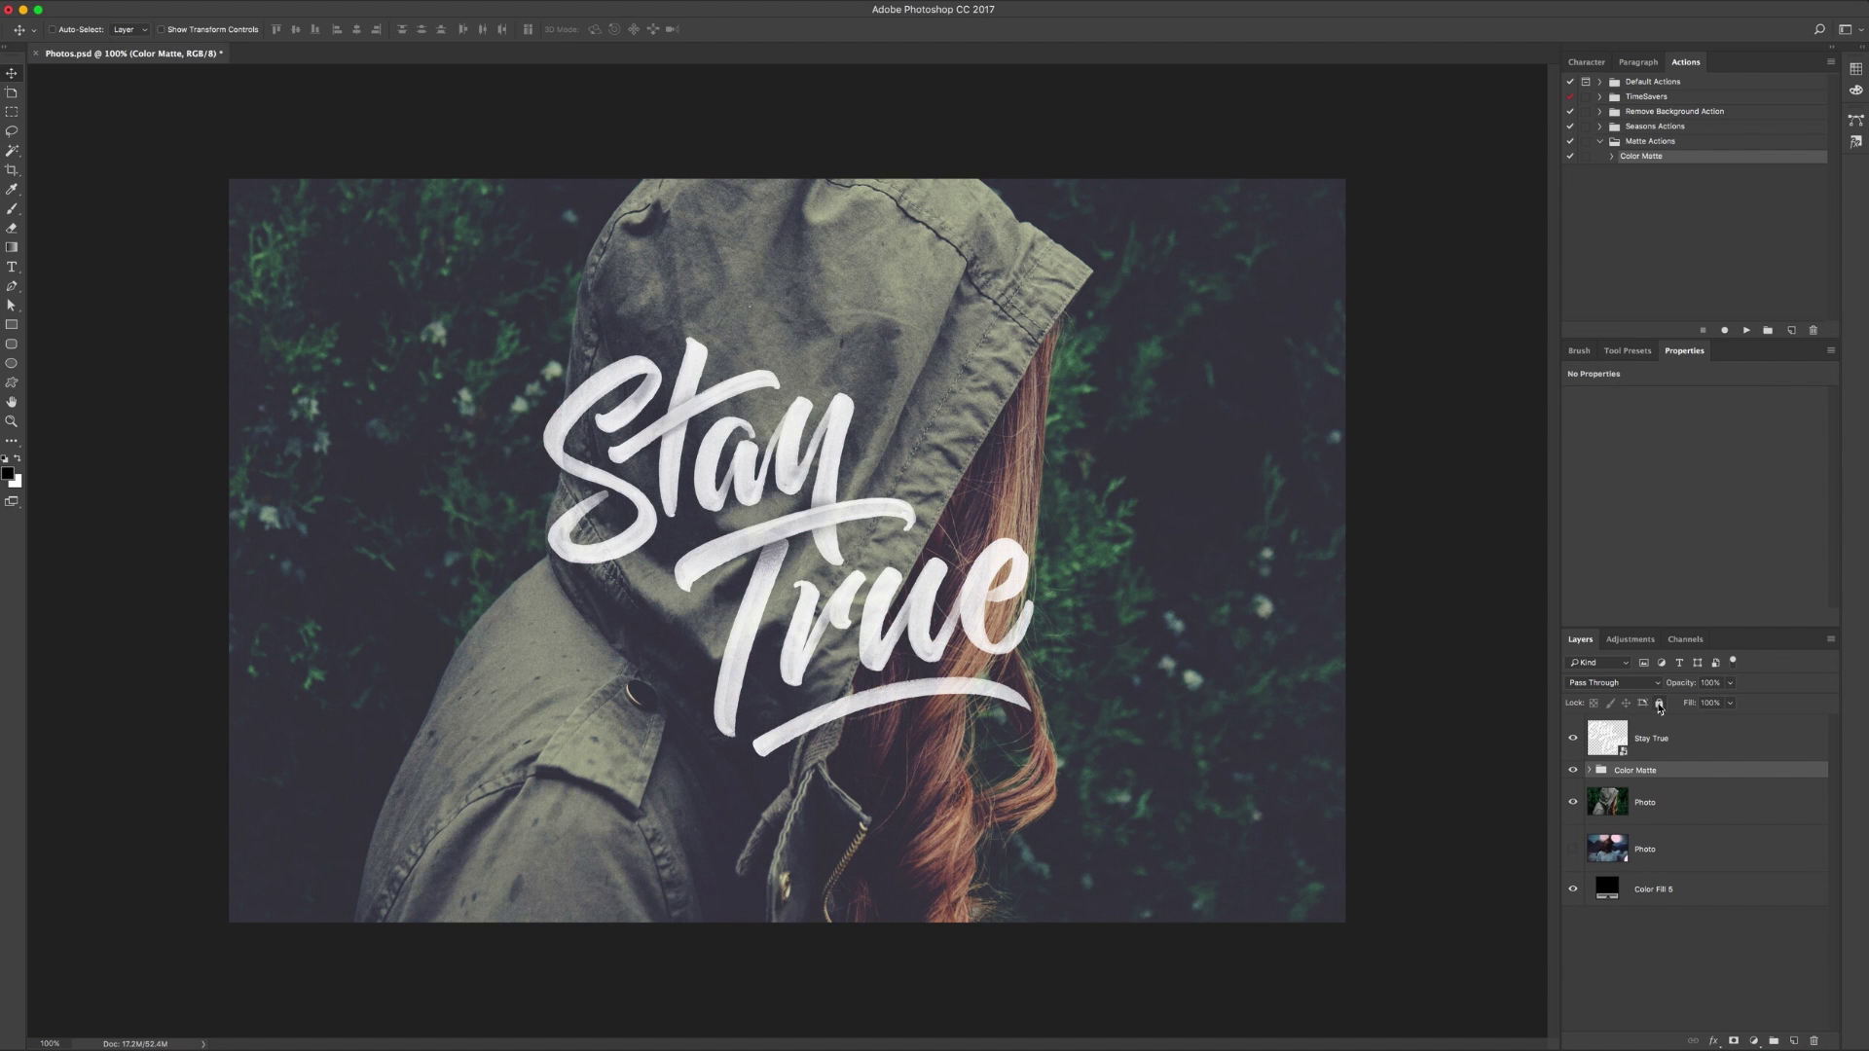
left_click(1589, 771)
left_click(1737, 808)
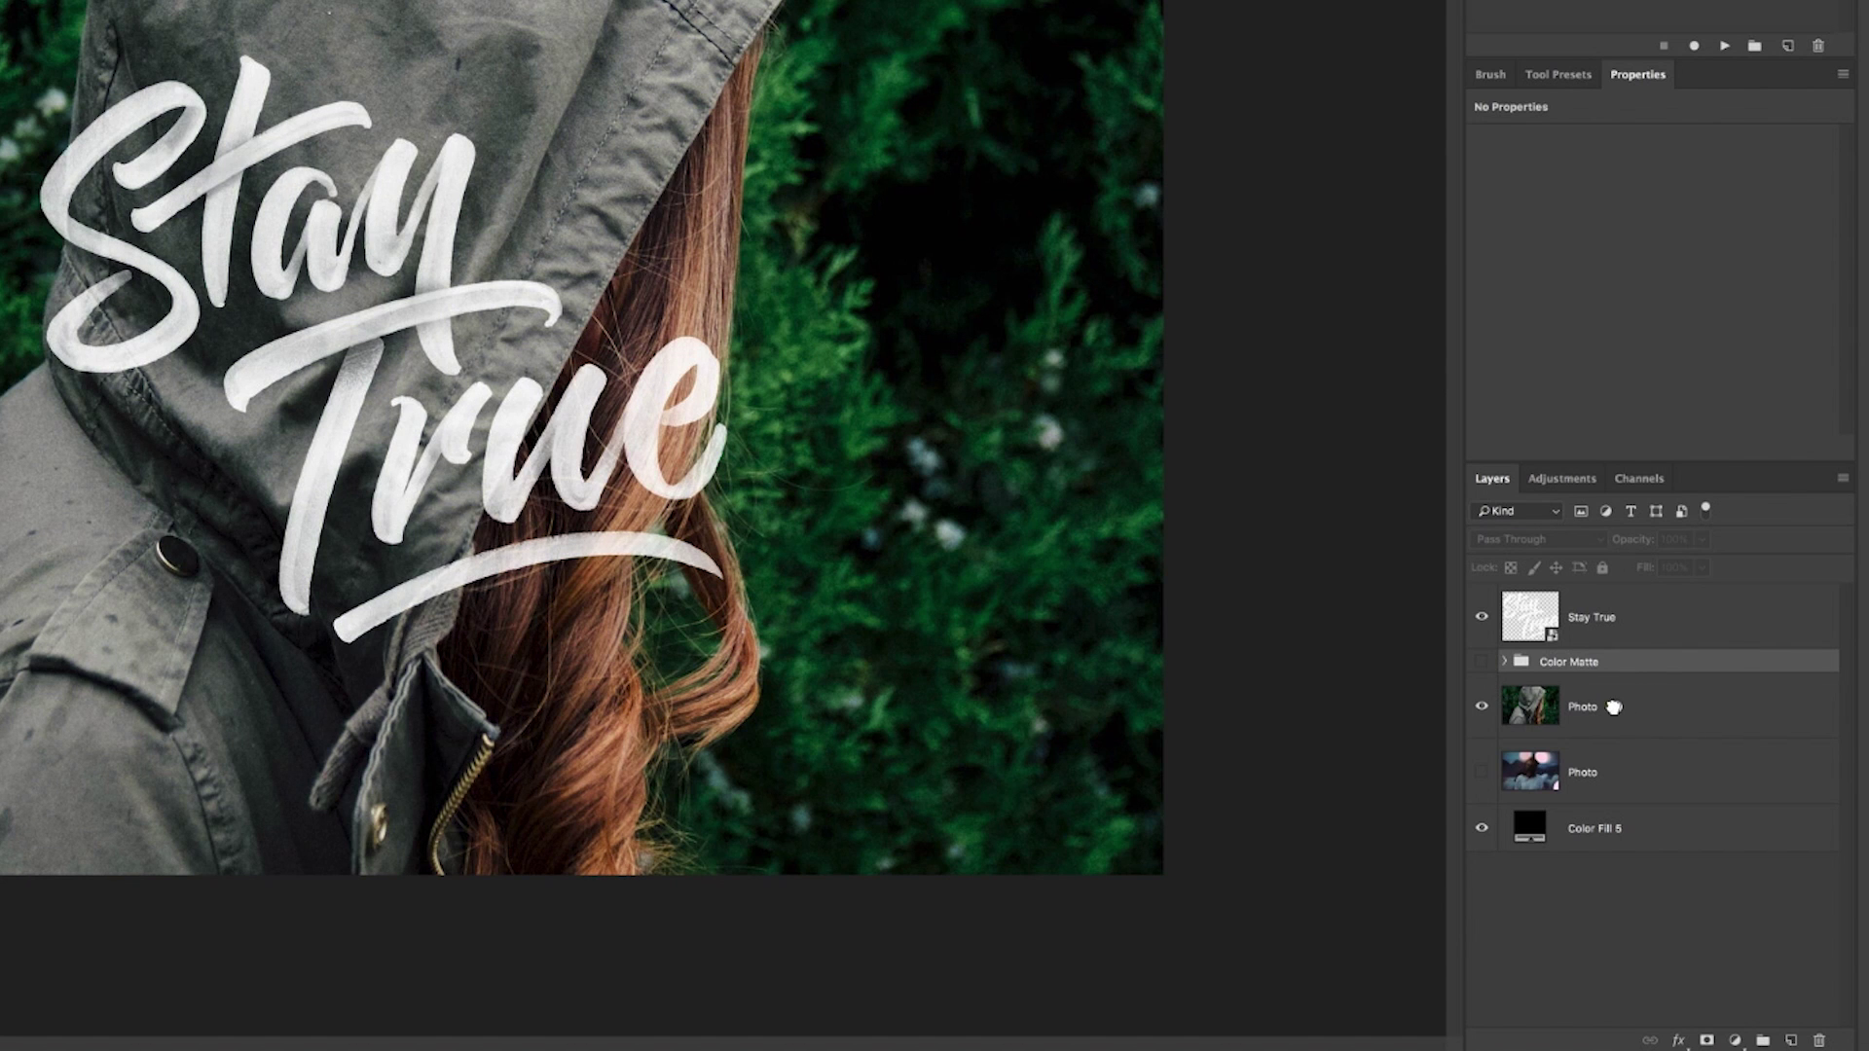
- Delete the Color Matte test group and start a new BW Matte action in Matte Actions
left_click_drag(1611, 665, 1818, 1041)
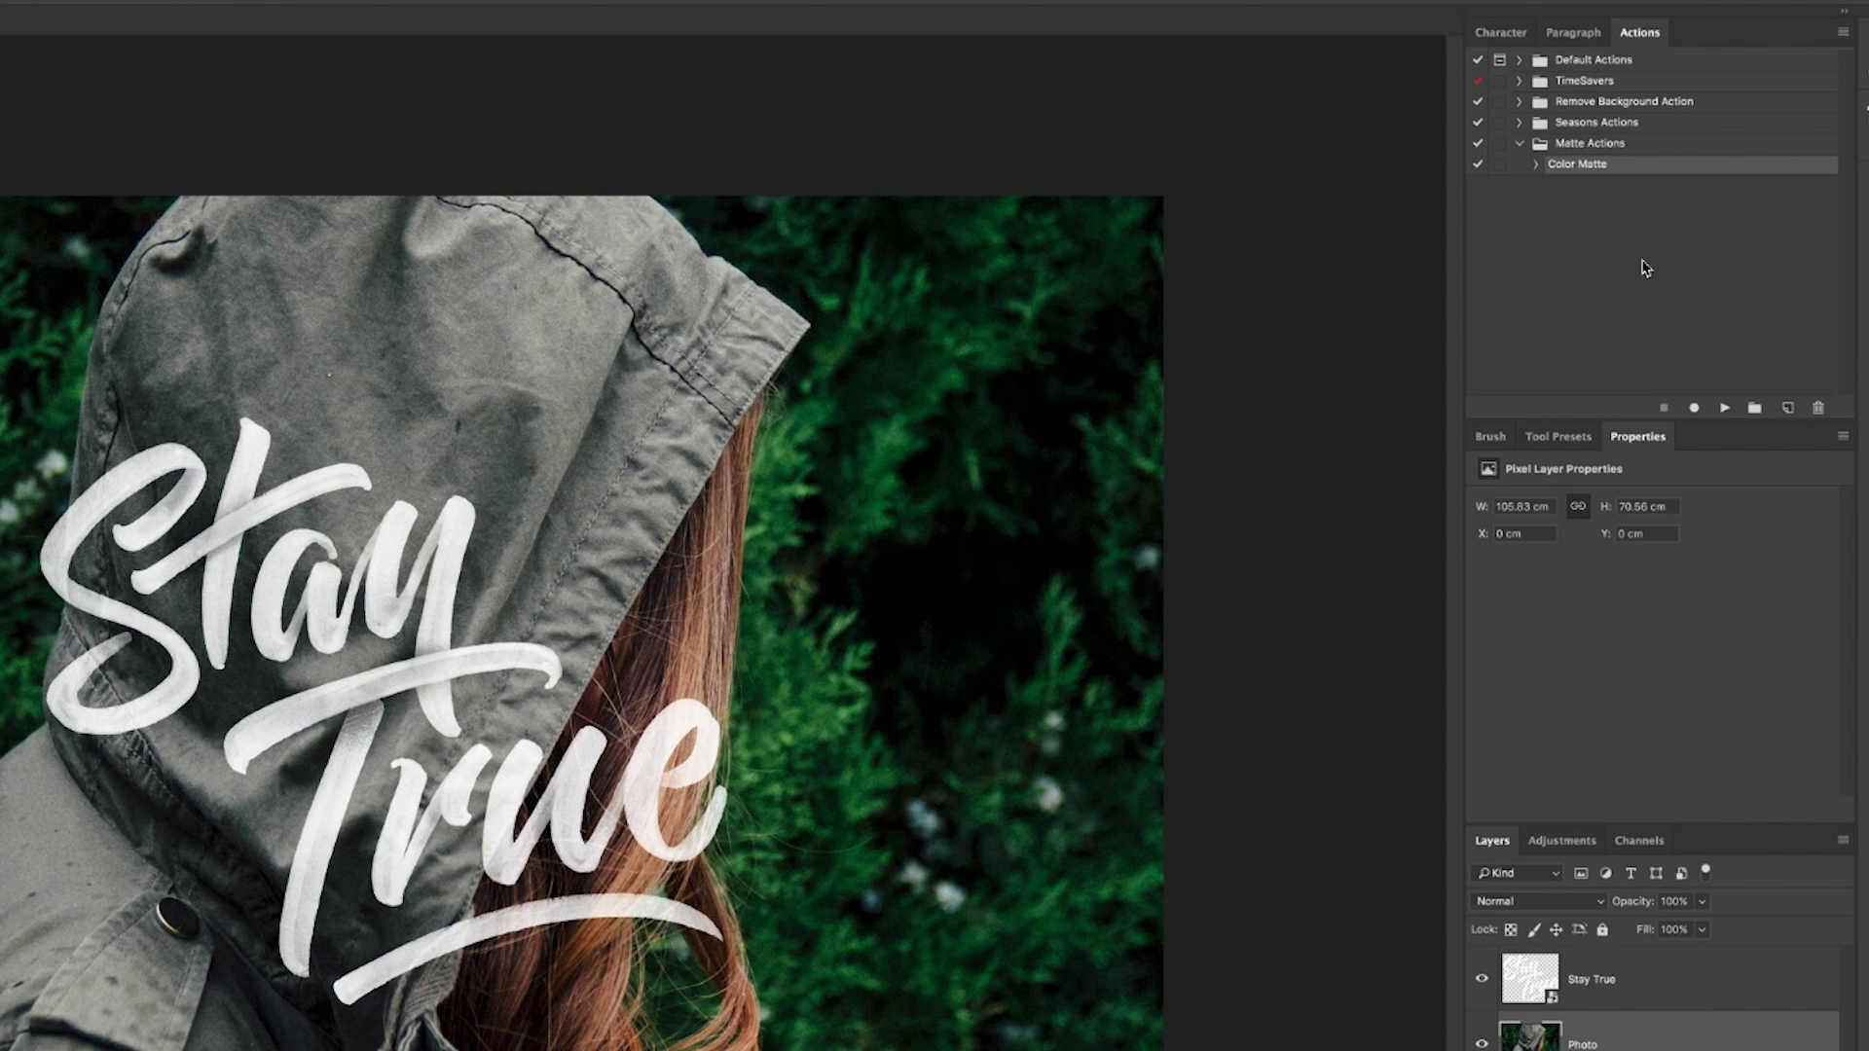
left_click(1593, 142)
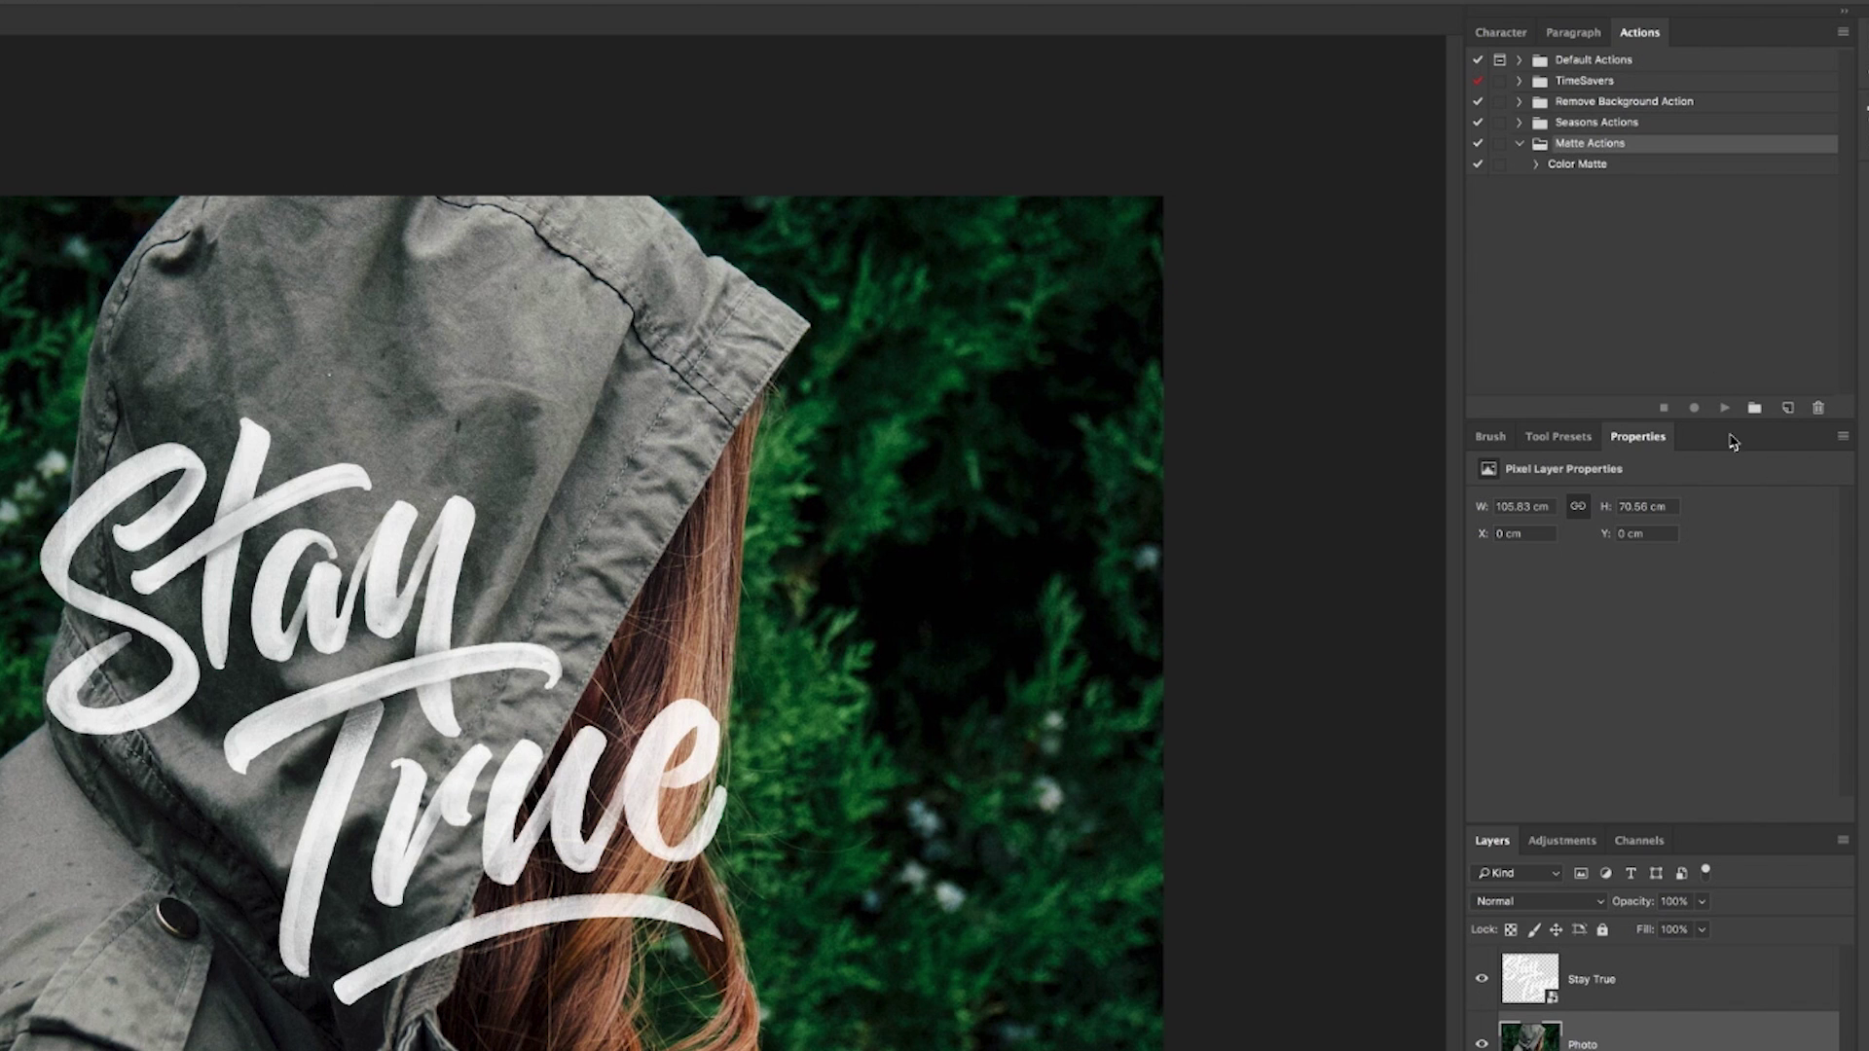
left_click(1788, 407)
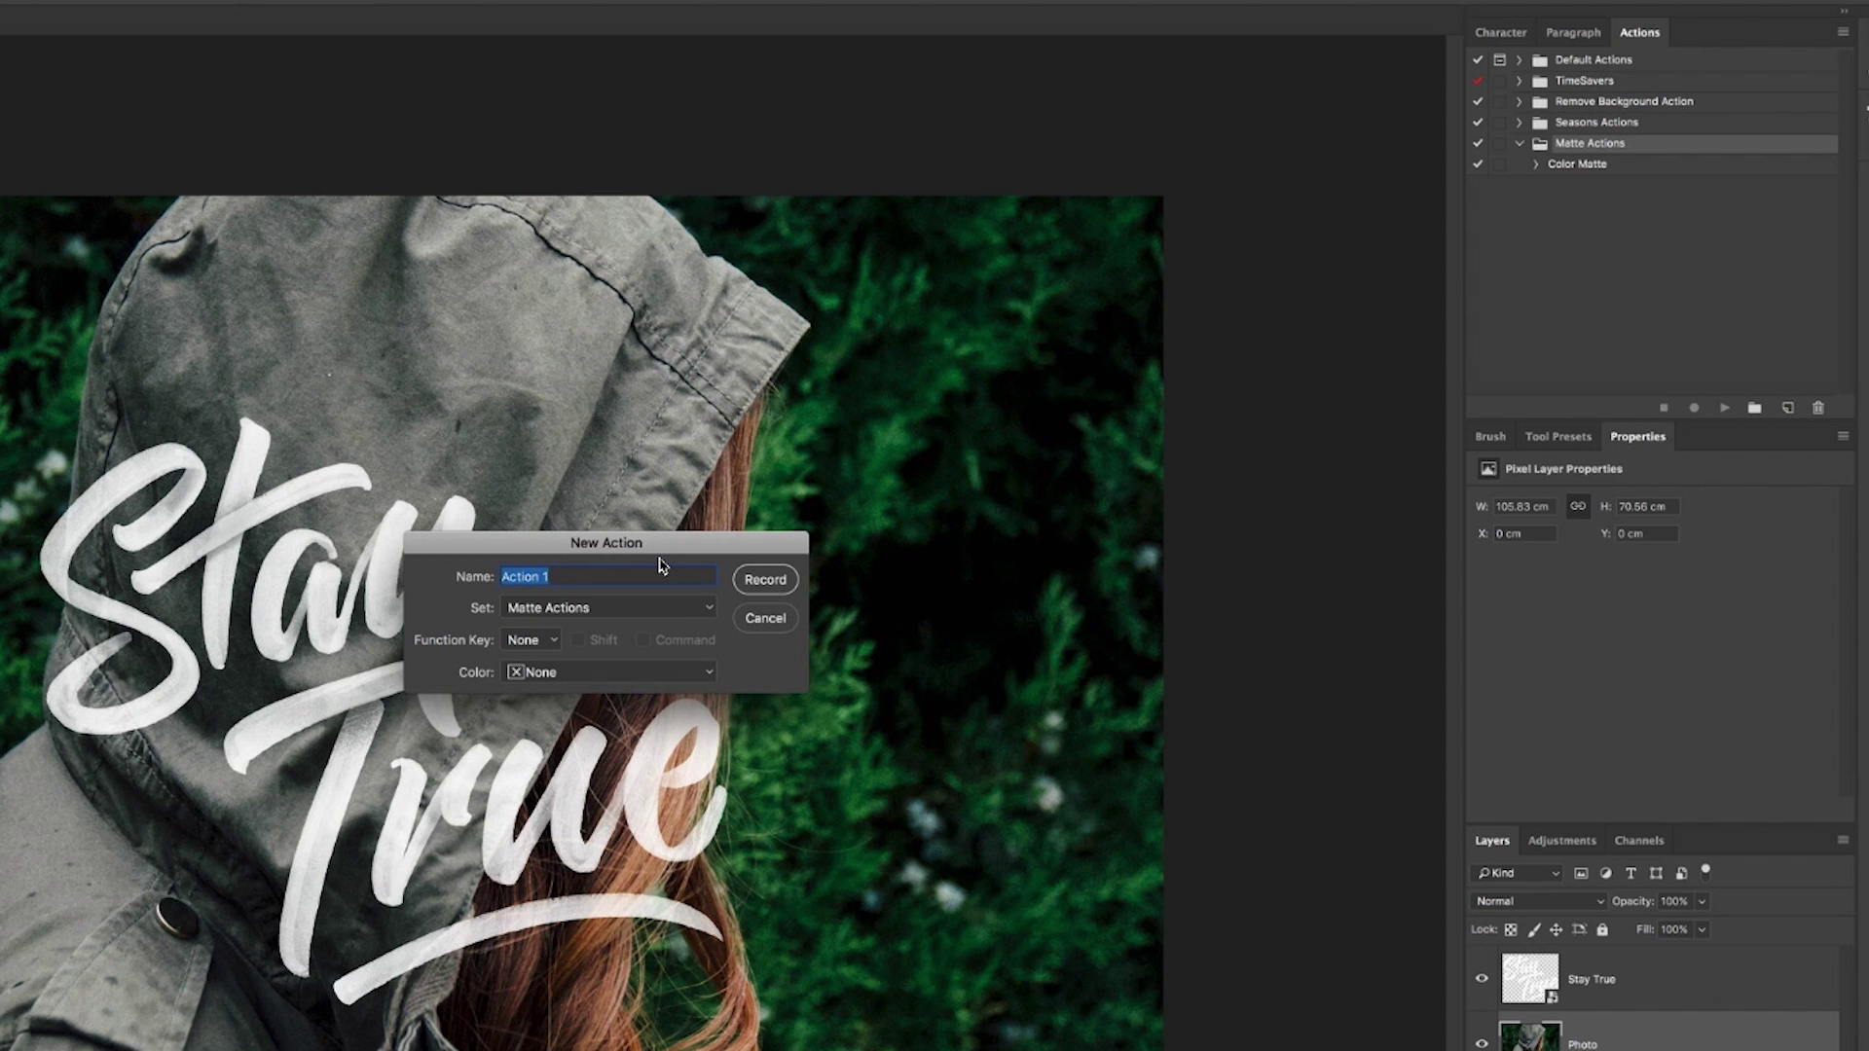
type("B")
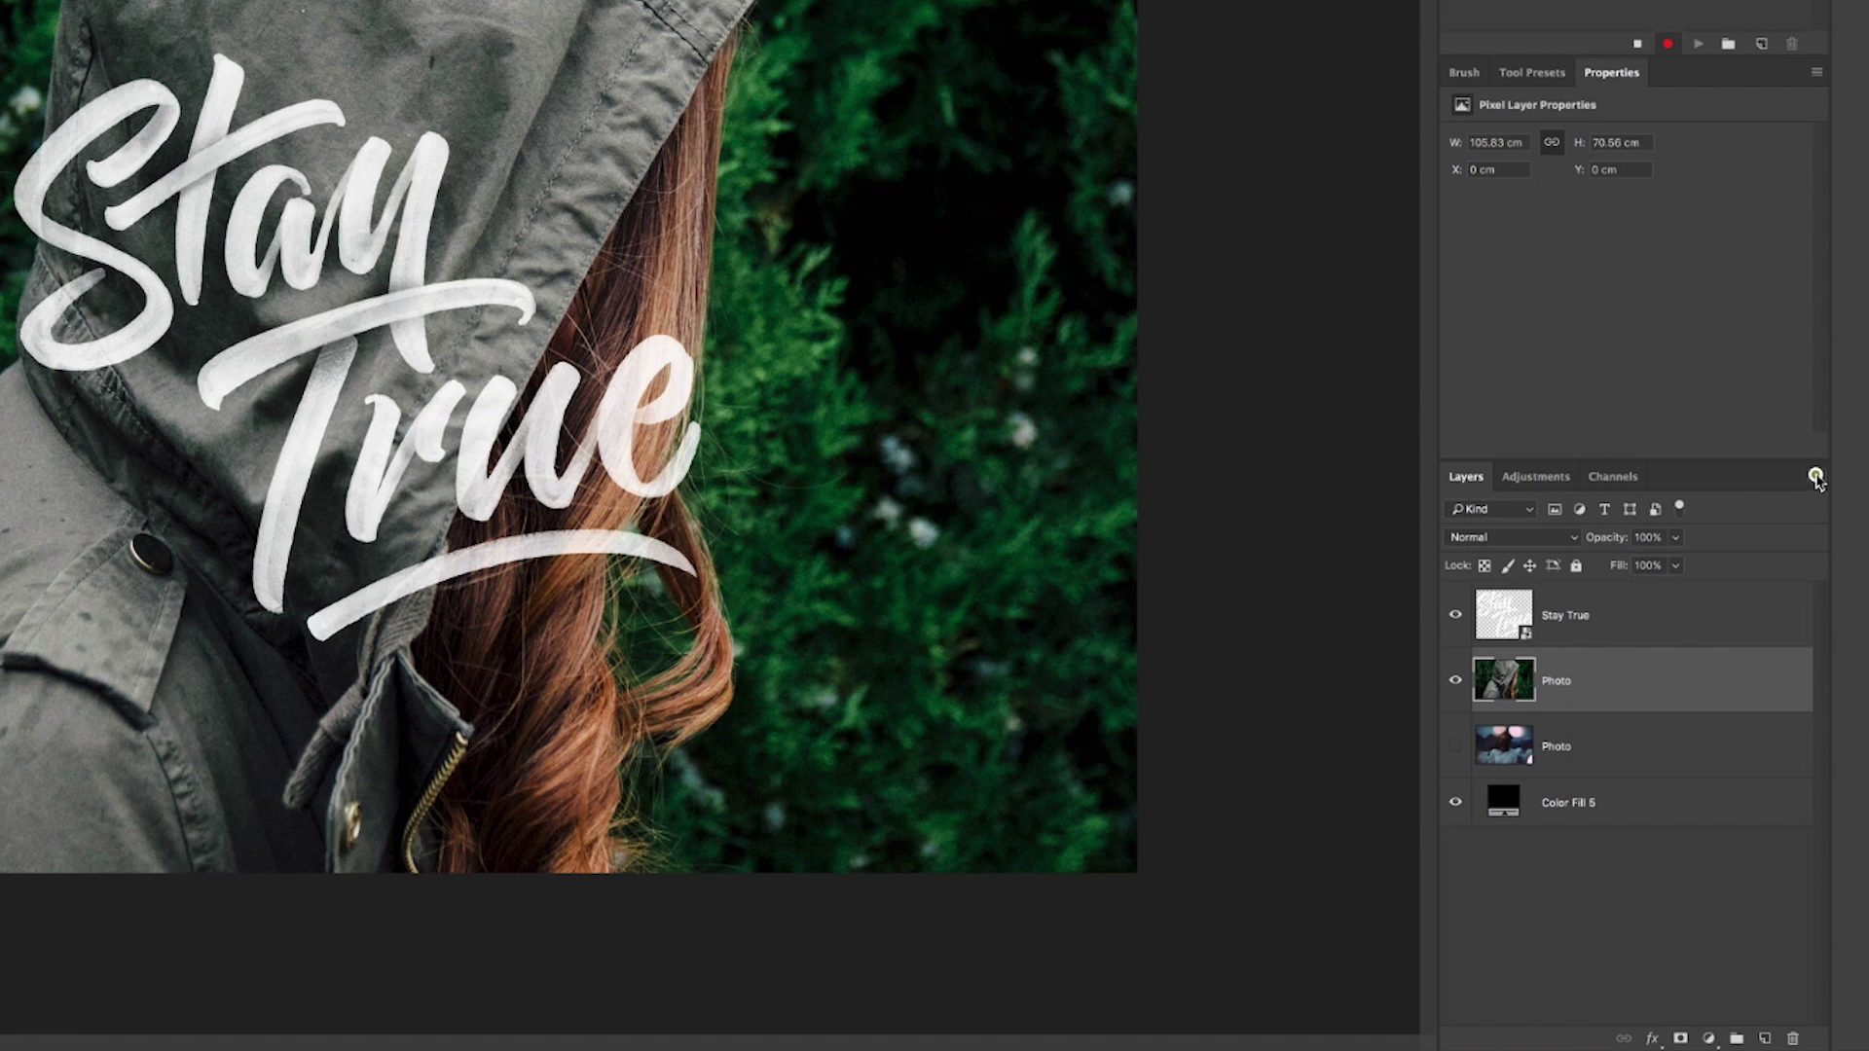
- Put the Photo layer into a new group named BW Matte
left_click(1830, 638)
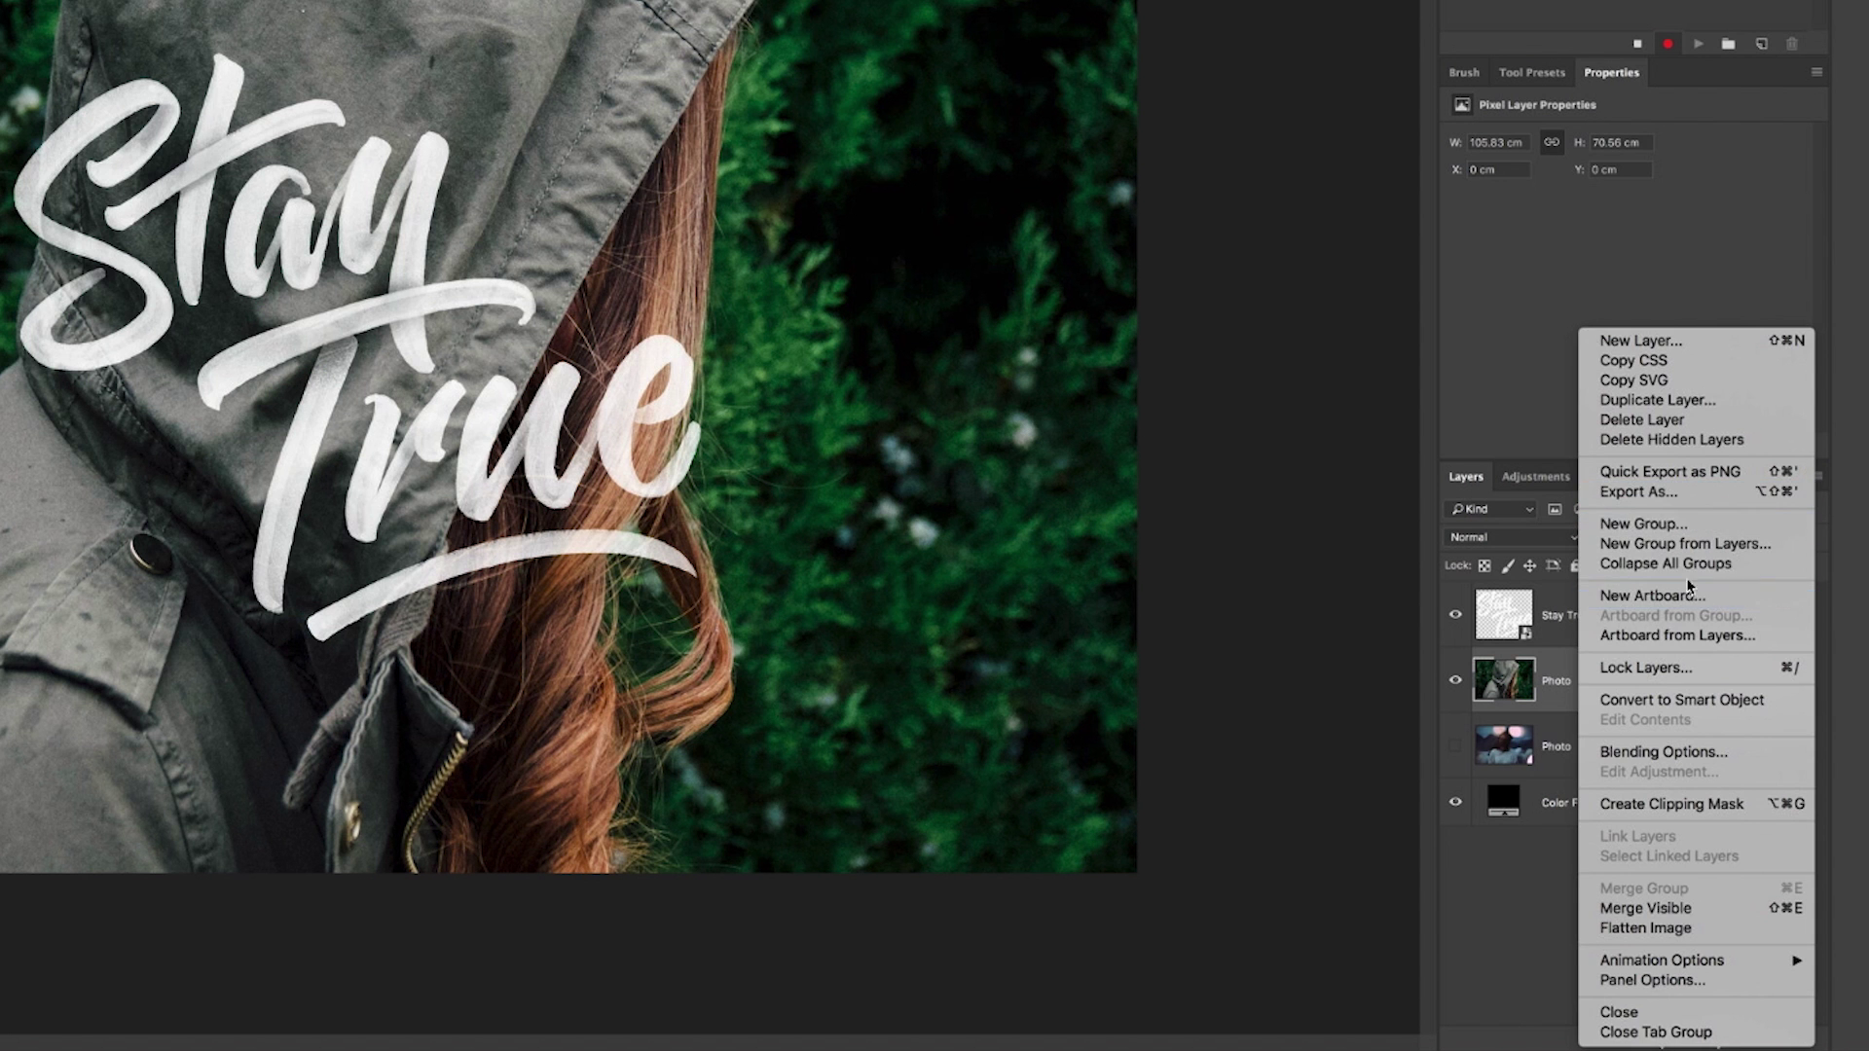
left_click(1648, 526)
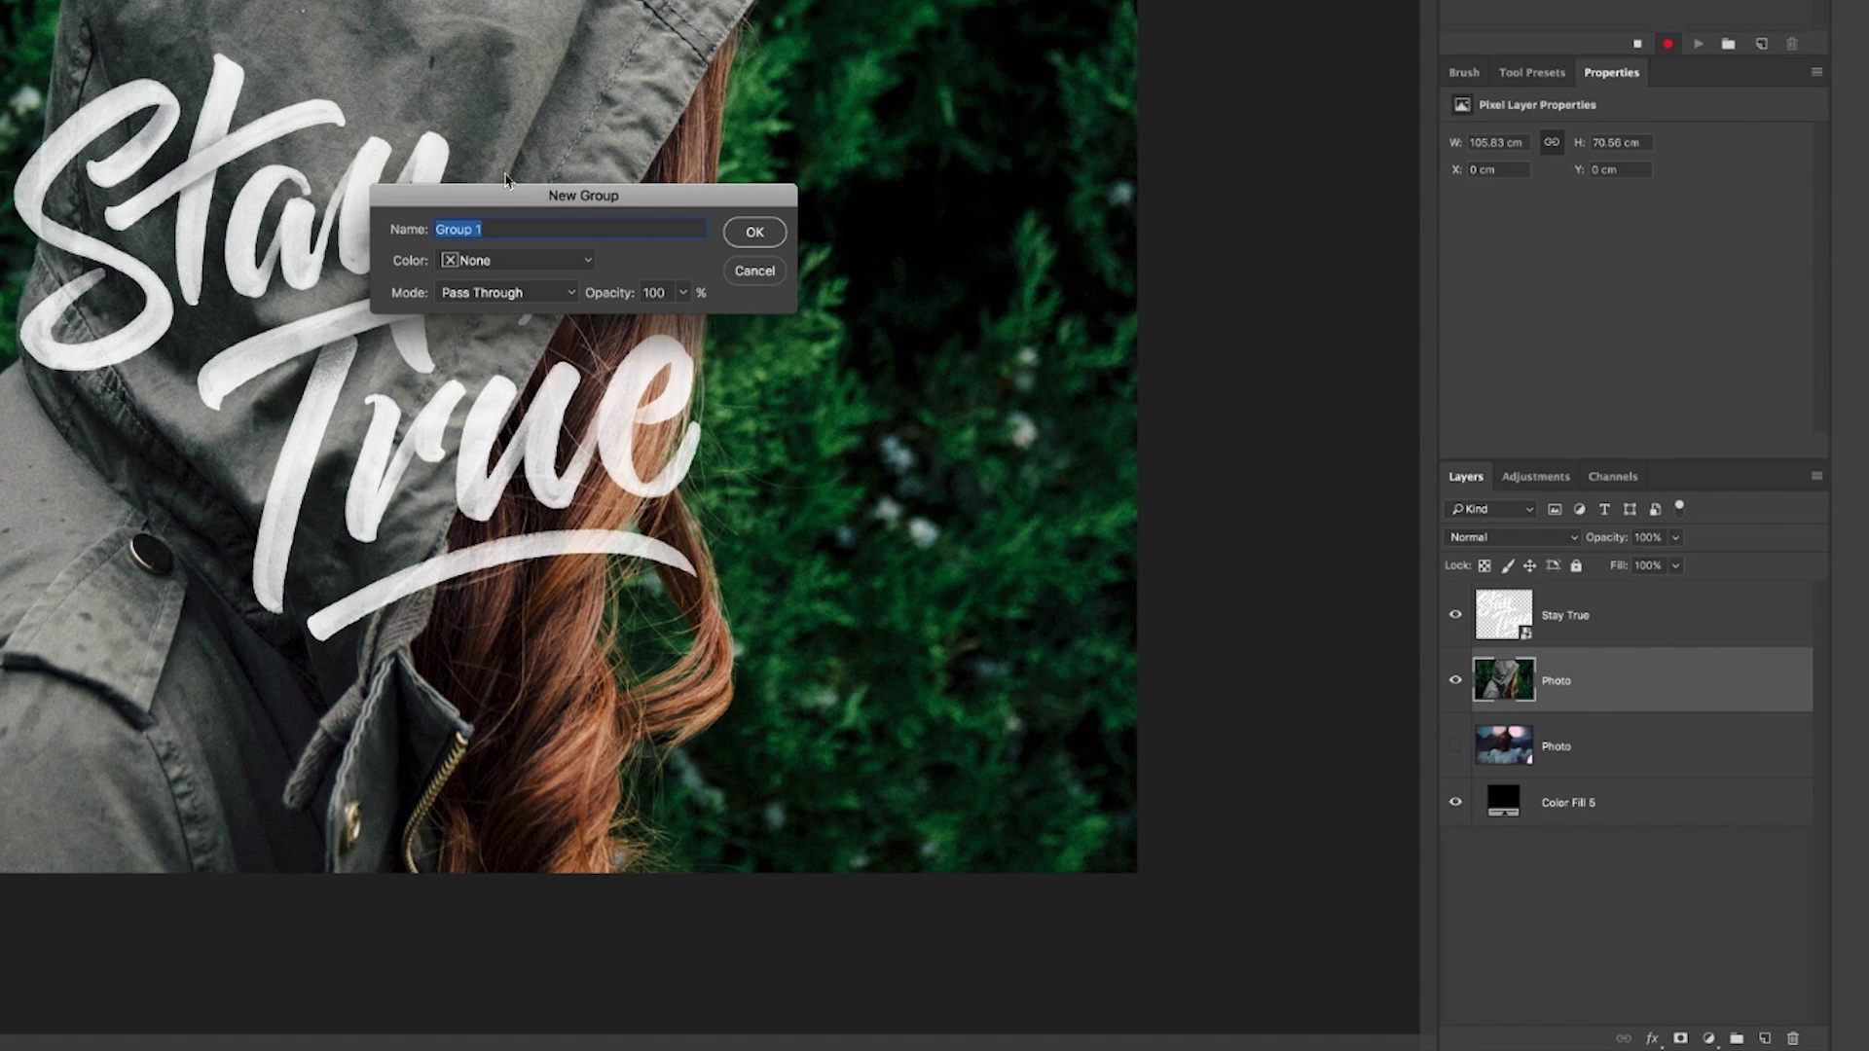
type("BW Matte")
key("Return")
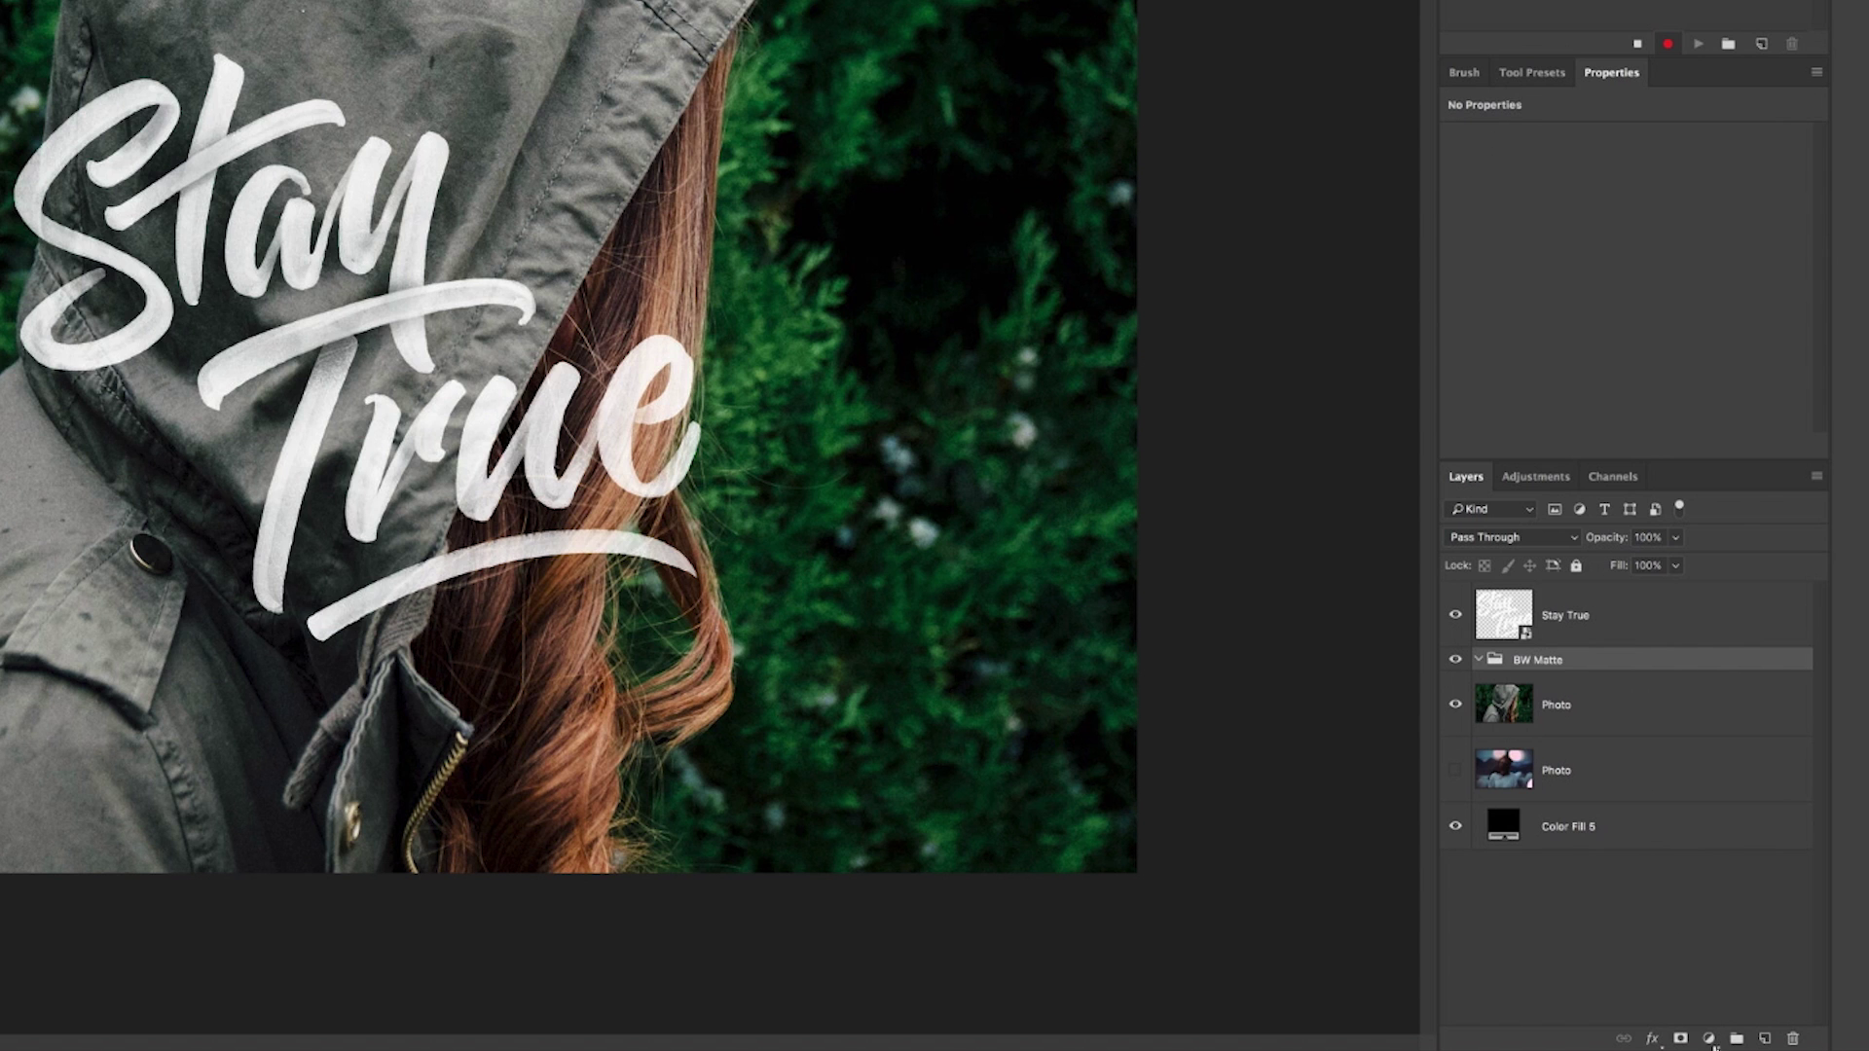
- Add a Hue/Saturation layer with Saturation -100 to make the photo black and white
left_click(1709, 1038)
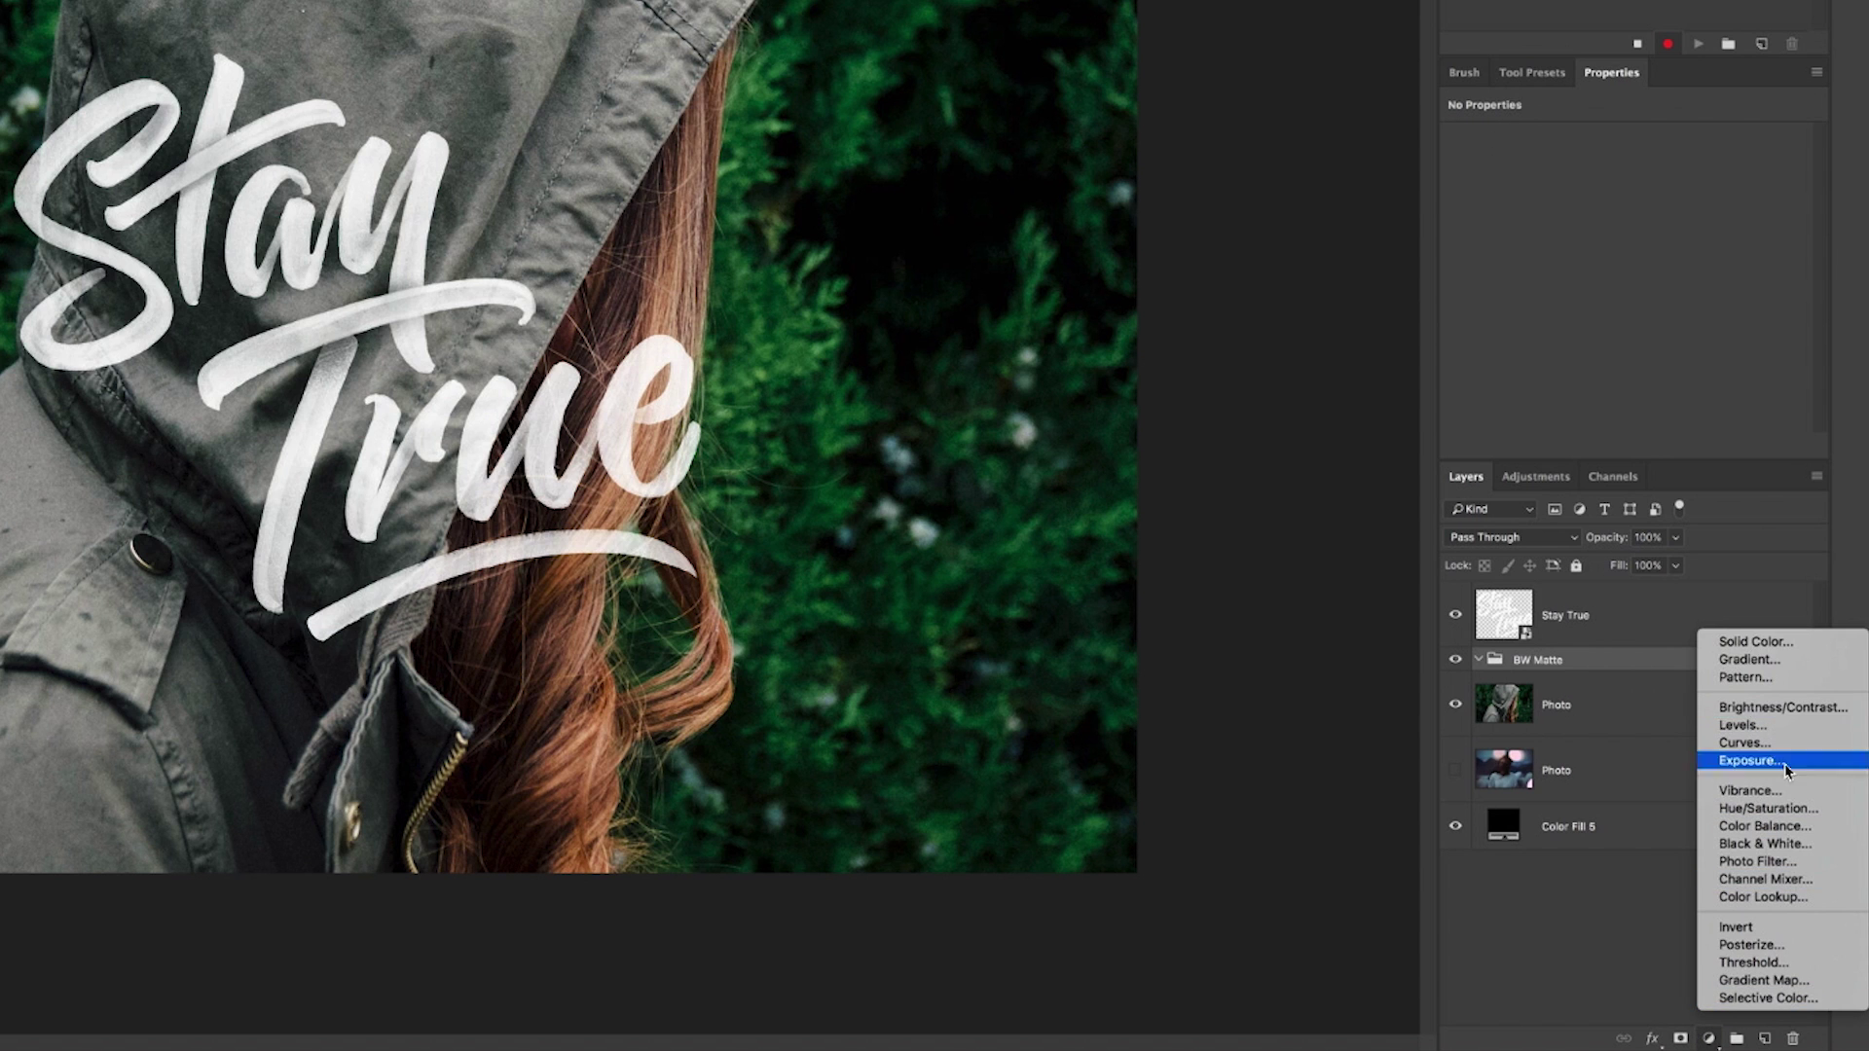
left_click(1780, 808)
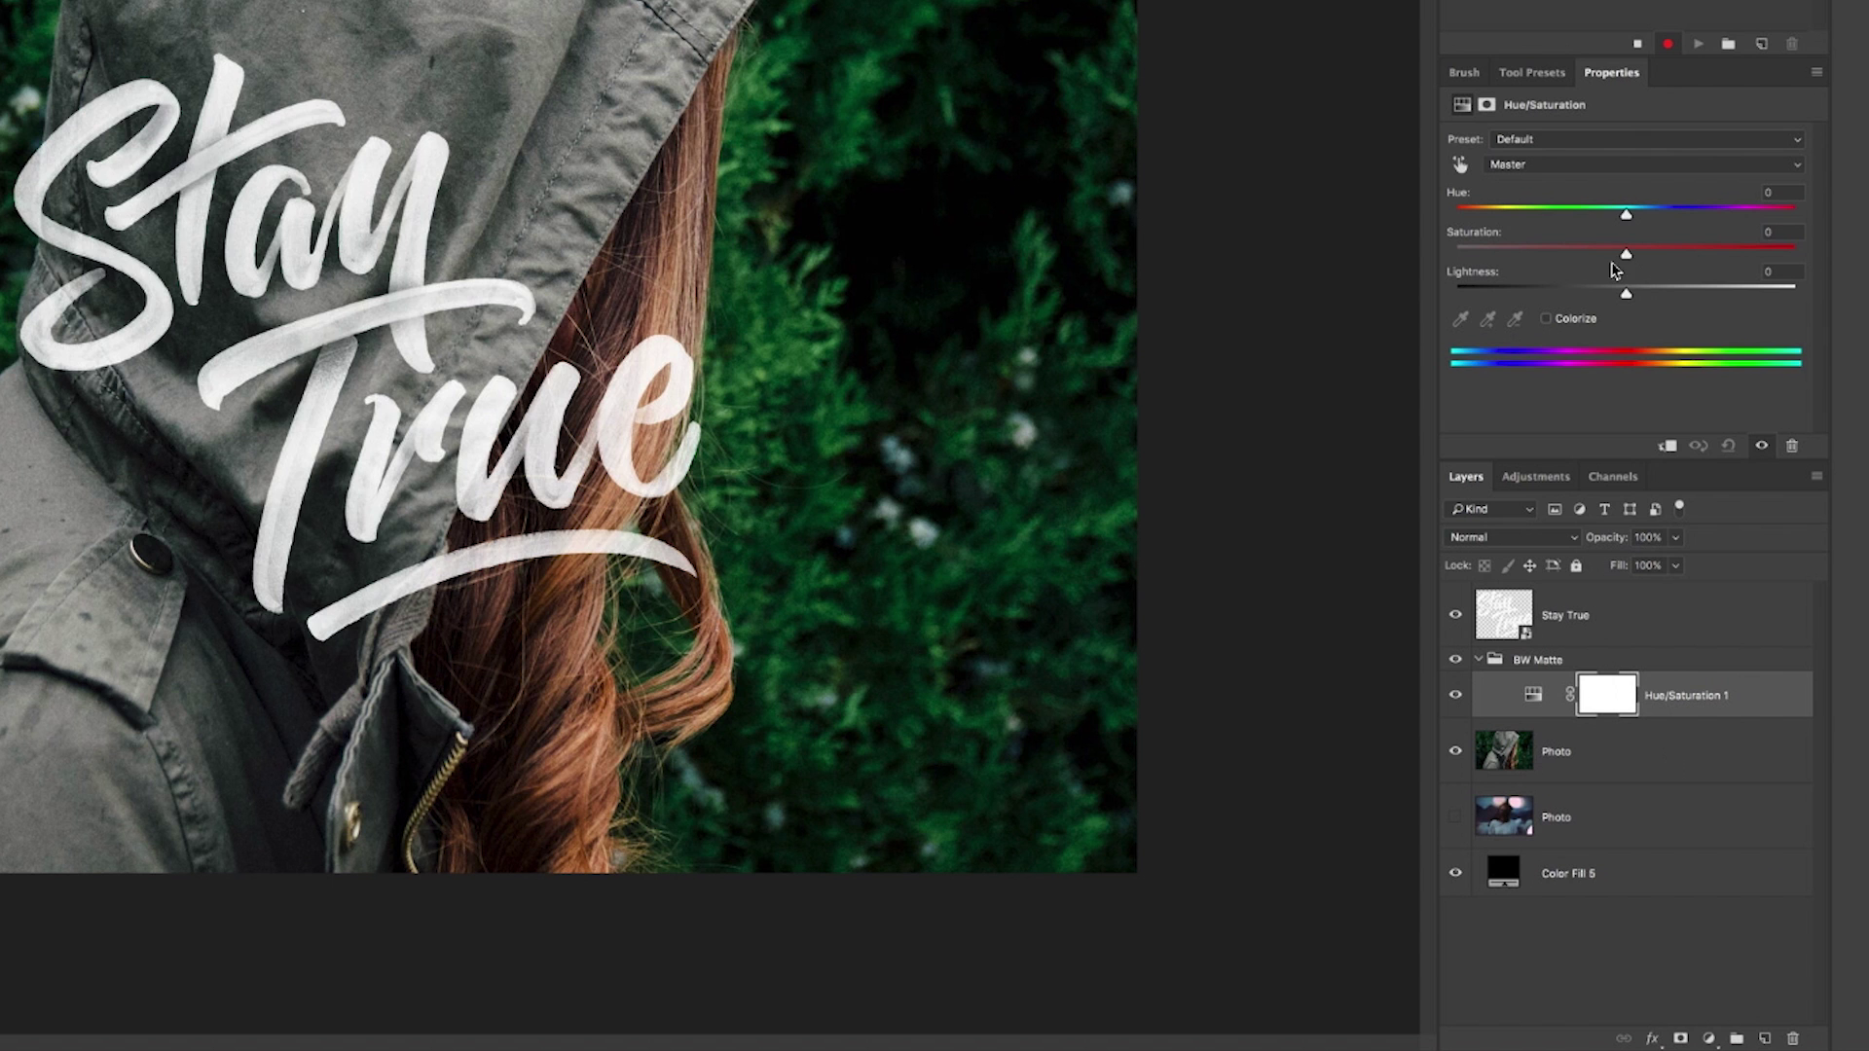
left_click_drag(1623, 255, 1406, 243)
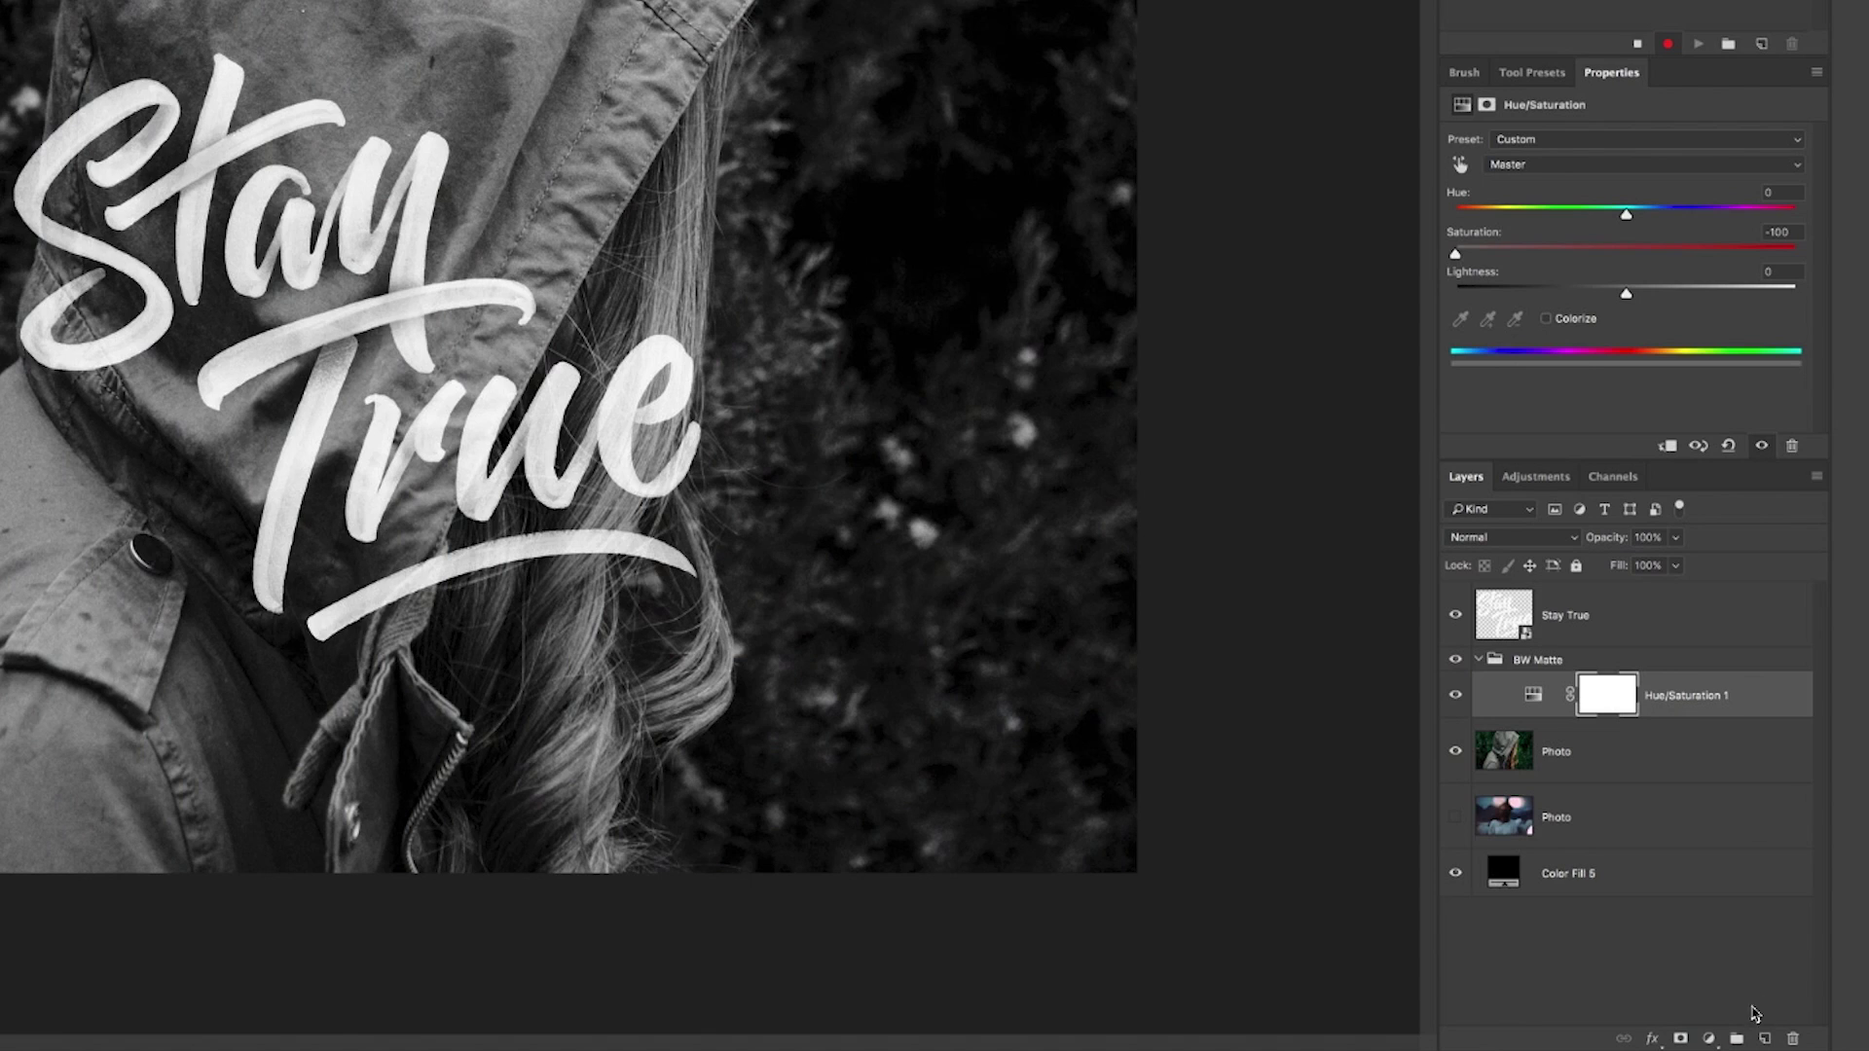
left_click(1713, 1039)
- Add a Solid Color fill layer in dark blue #00008e
left_click(1742, 644)
left_click(255, 458)
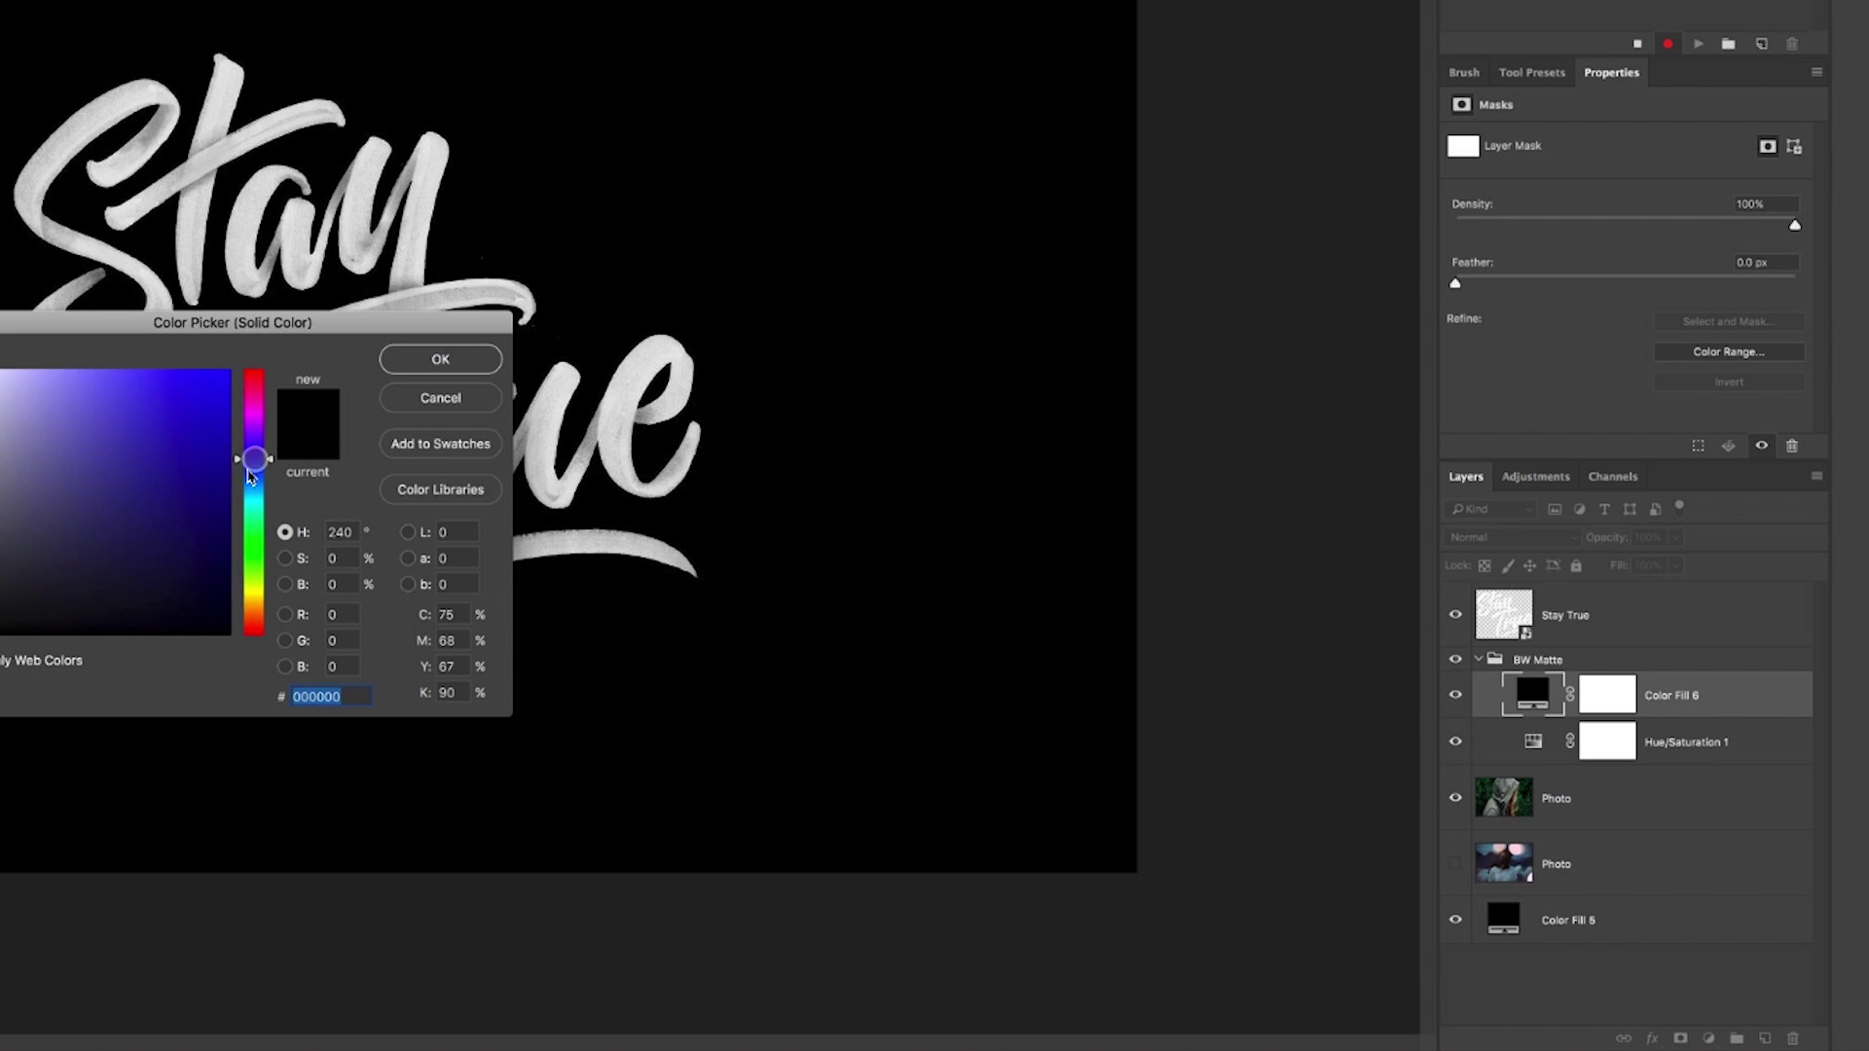
left_click(229, 486)
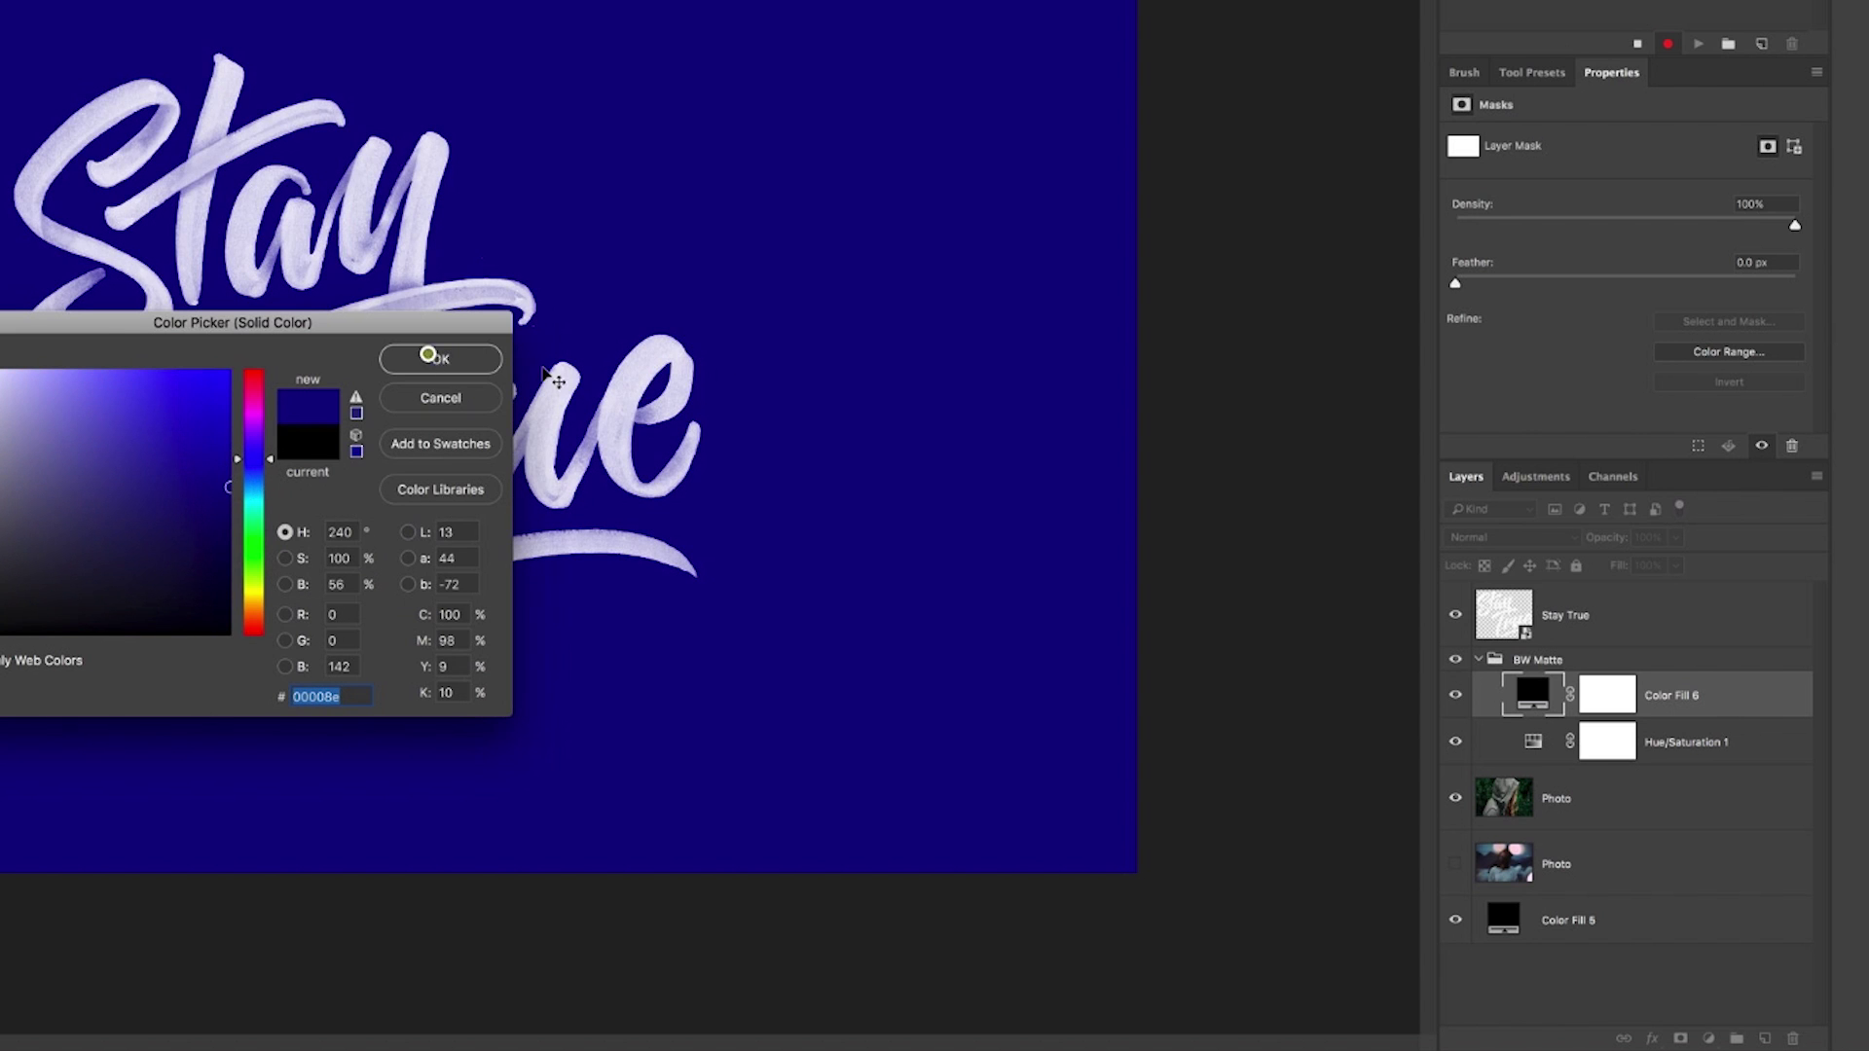
left_click(429, 356)
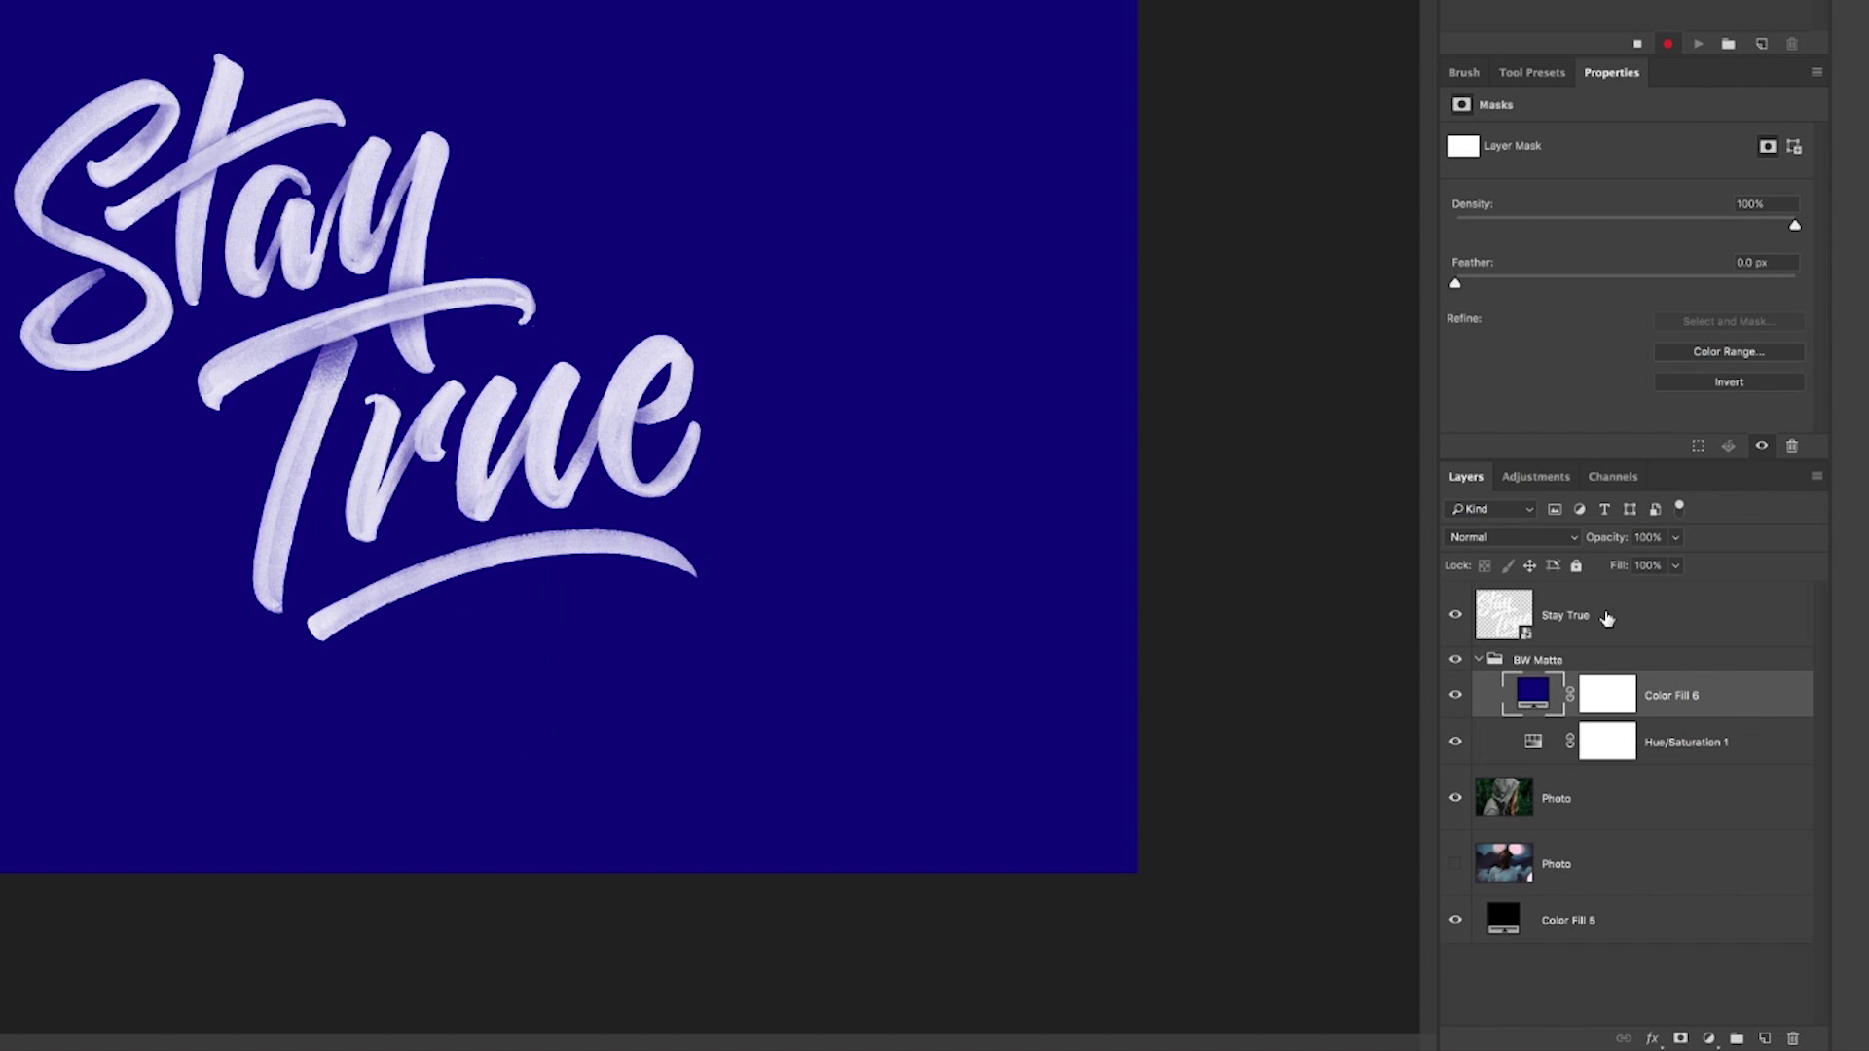
- Blend the blue fill with Exclusion mode at 30% opacity
left_click(1512, 546)
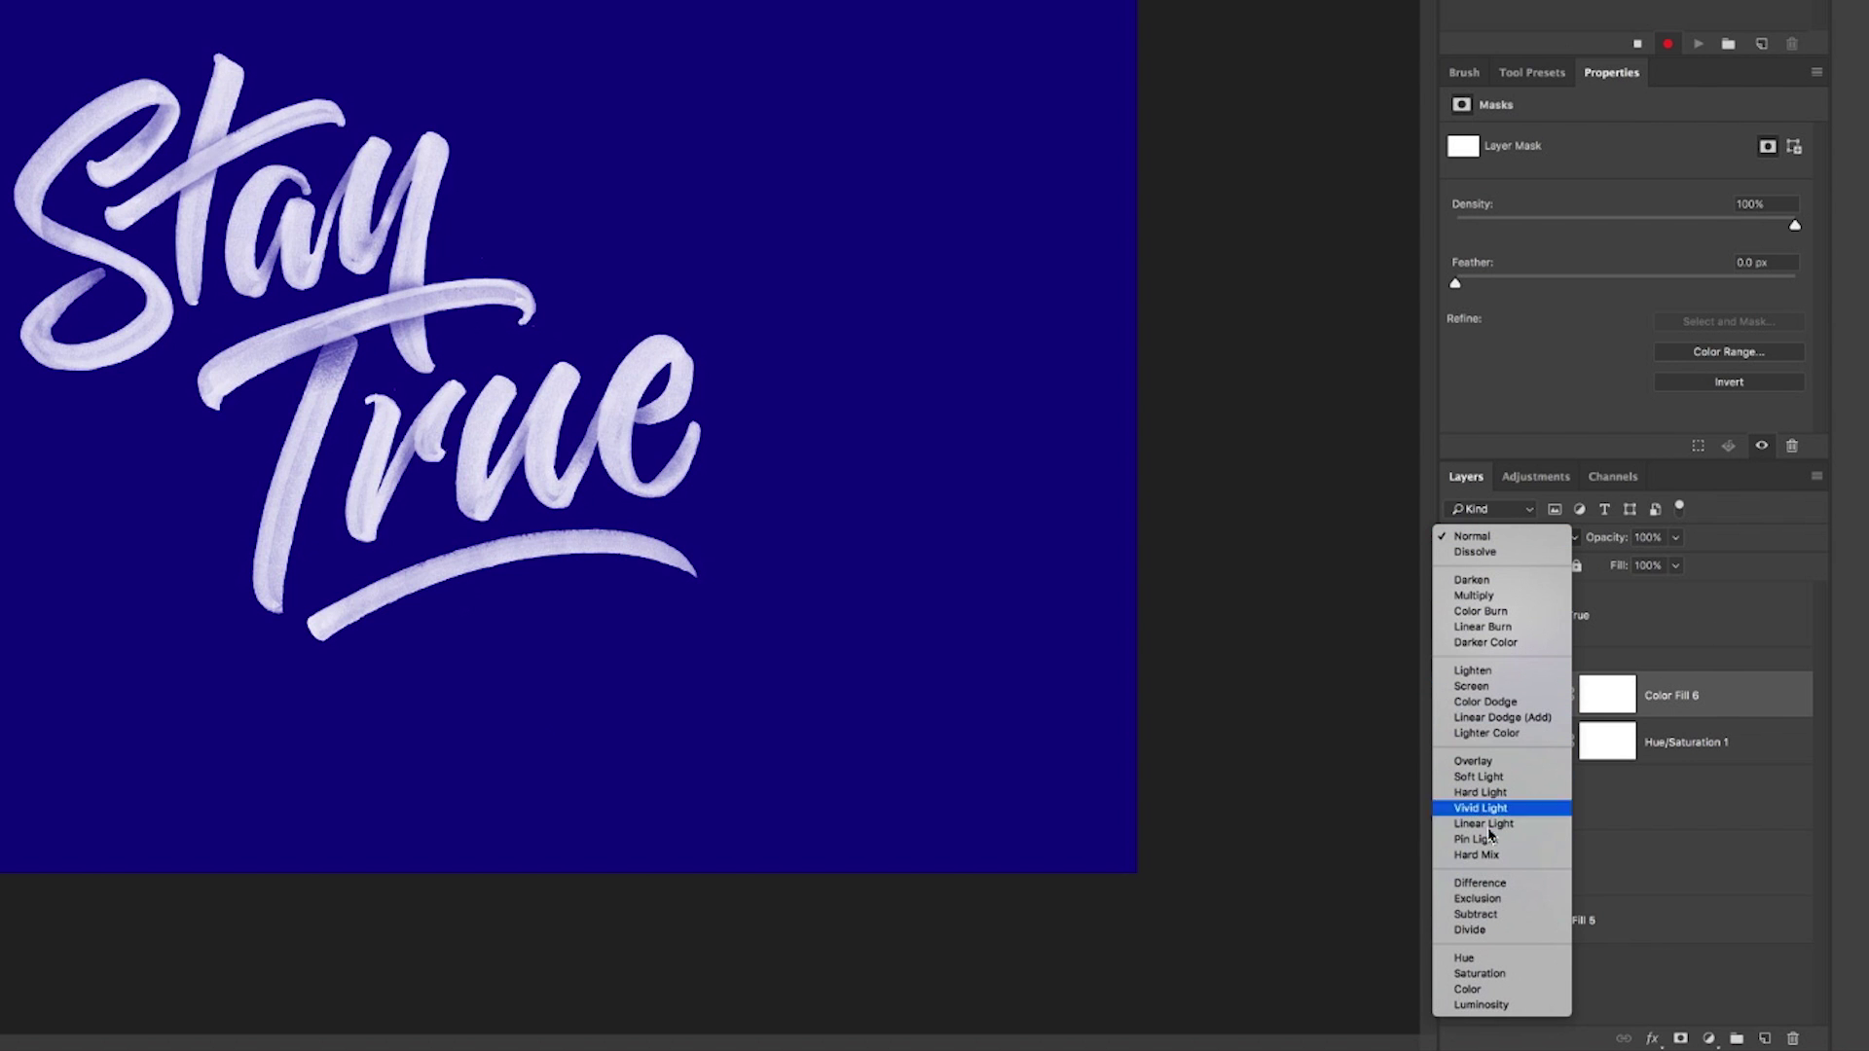
left_click(1487, 900)
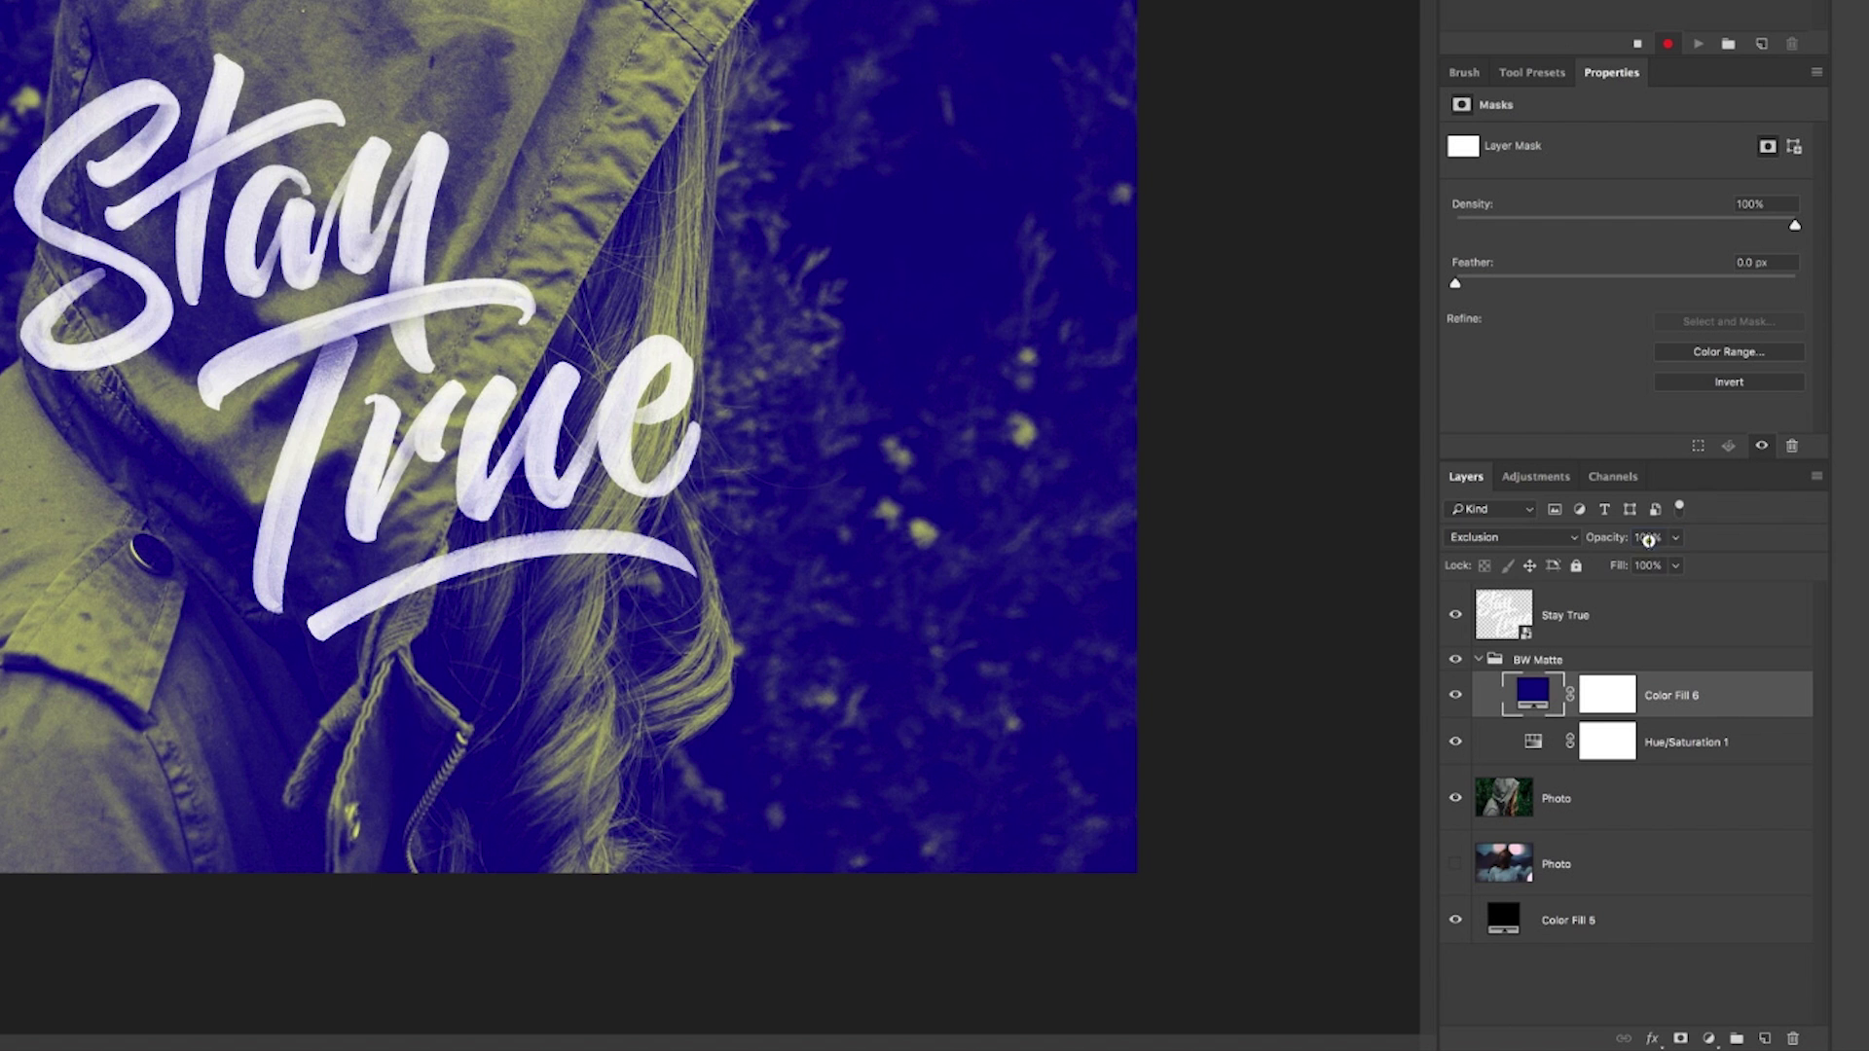
left_click(1648, 541)
type("30")
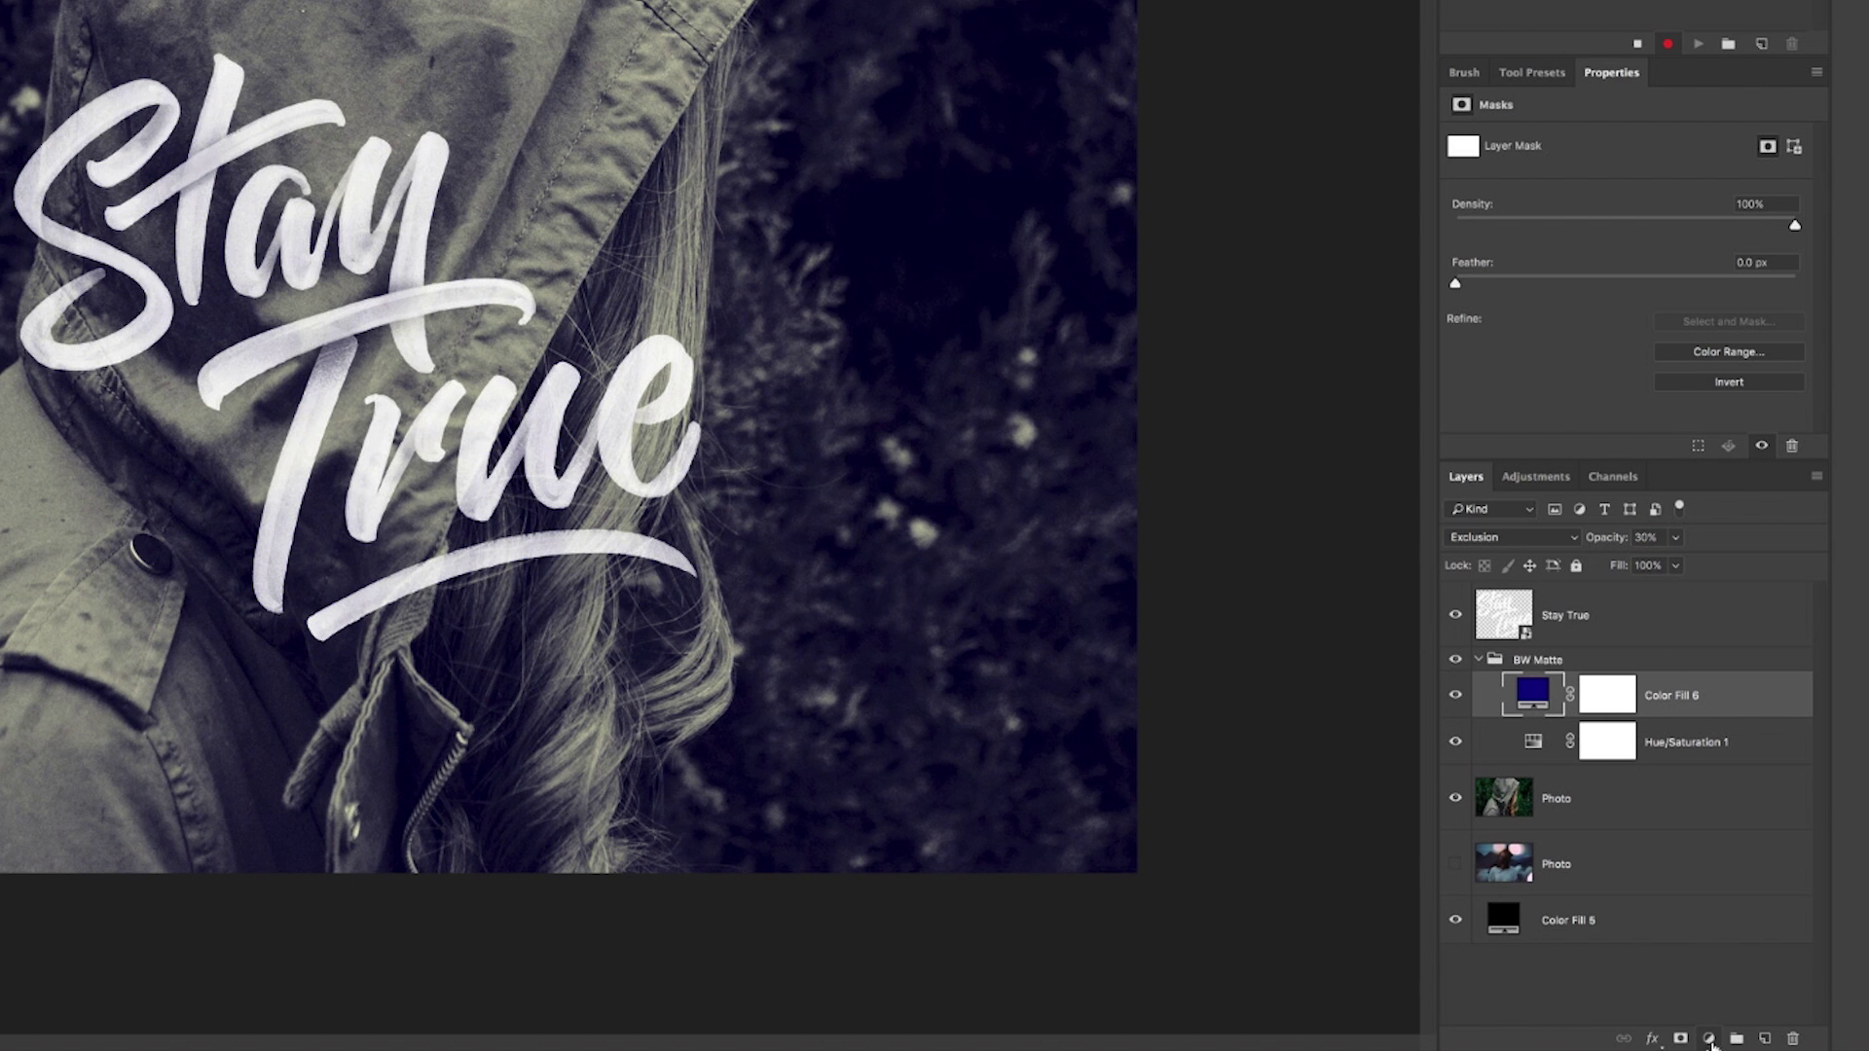
- Add an Exposure layer set to -0.36 exposure and +0.05 offset
left_click(1711, 1040)
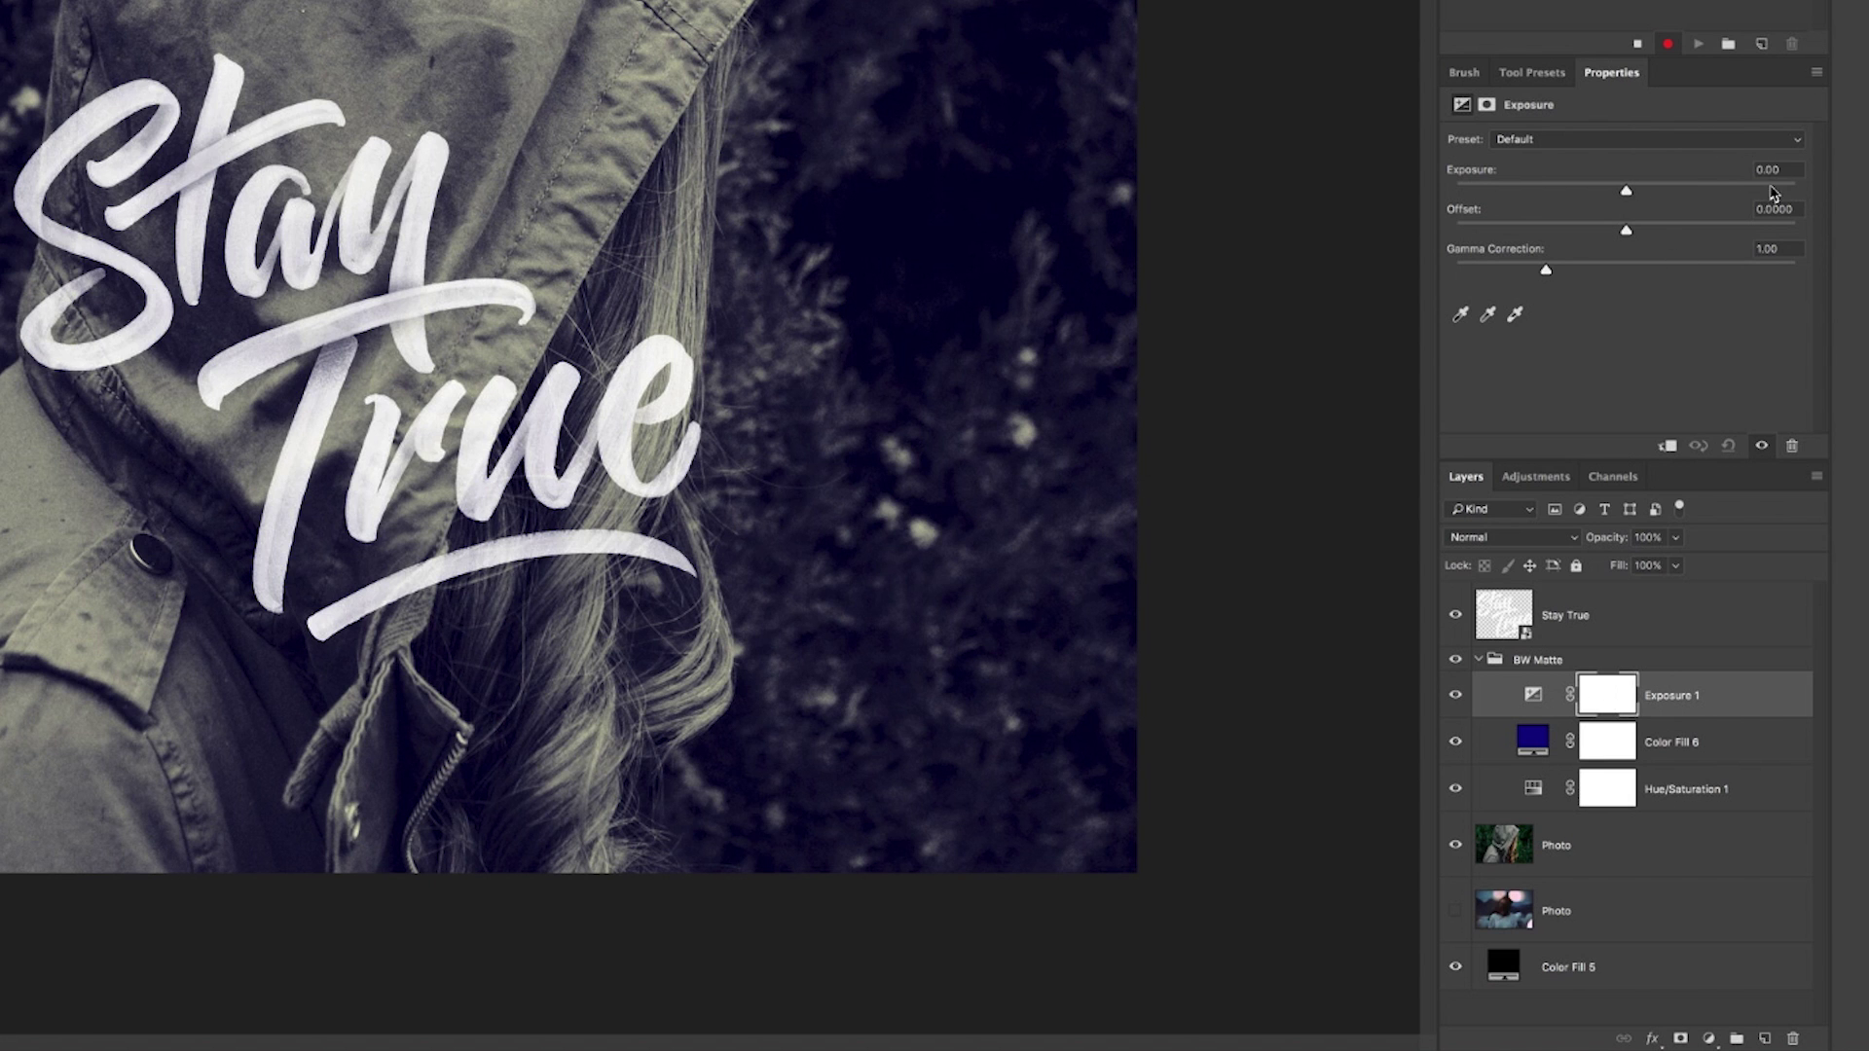
left_click(1764, 170)
type("-0.36")
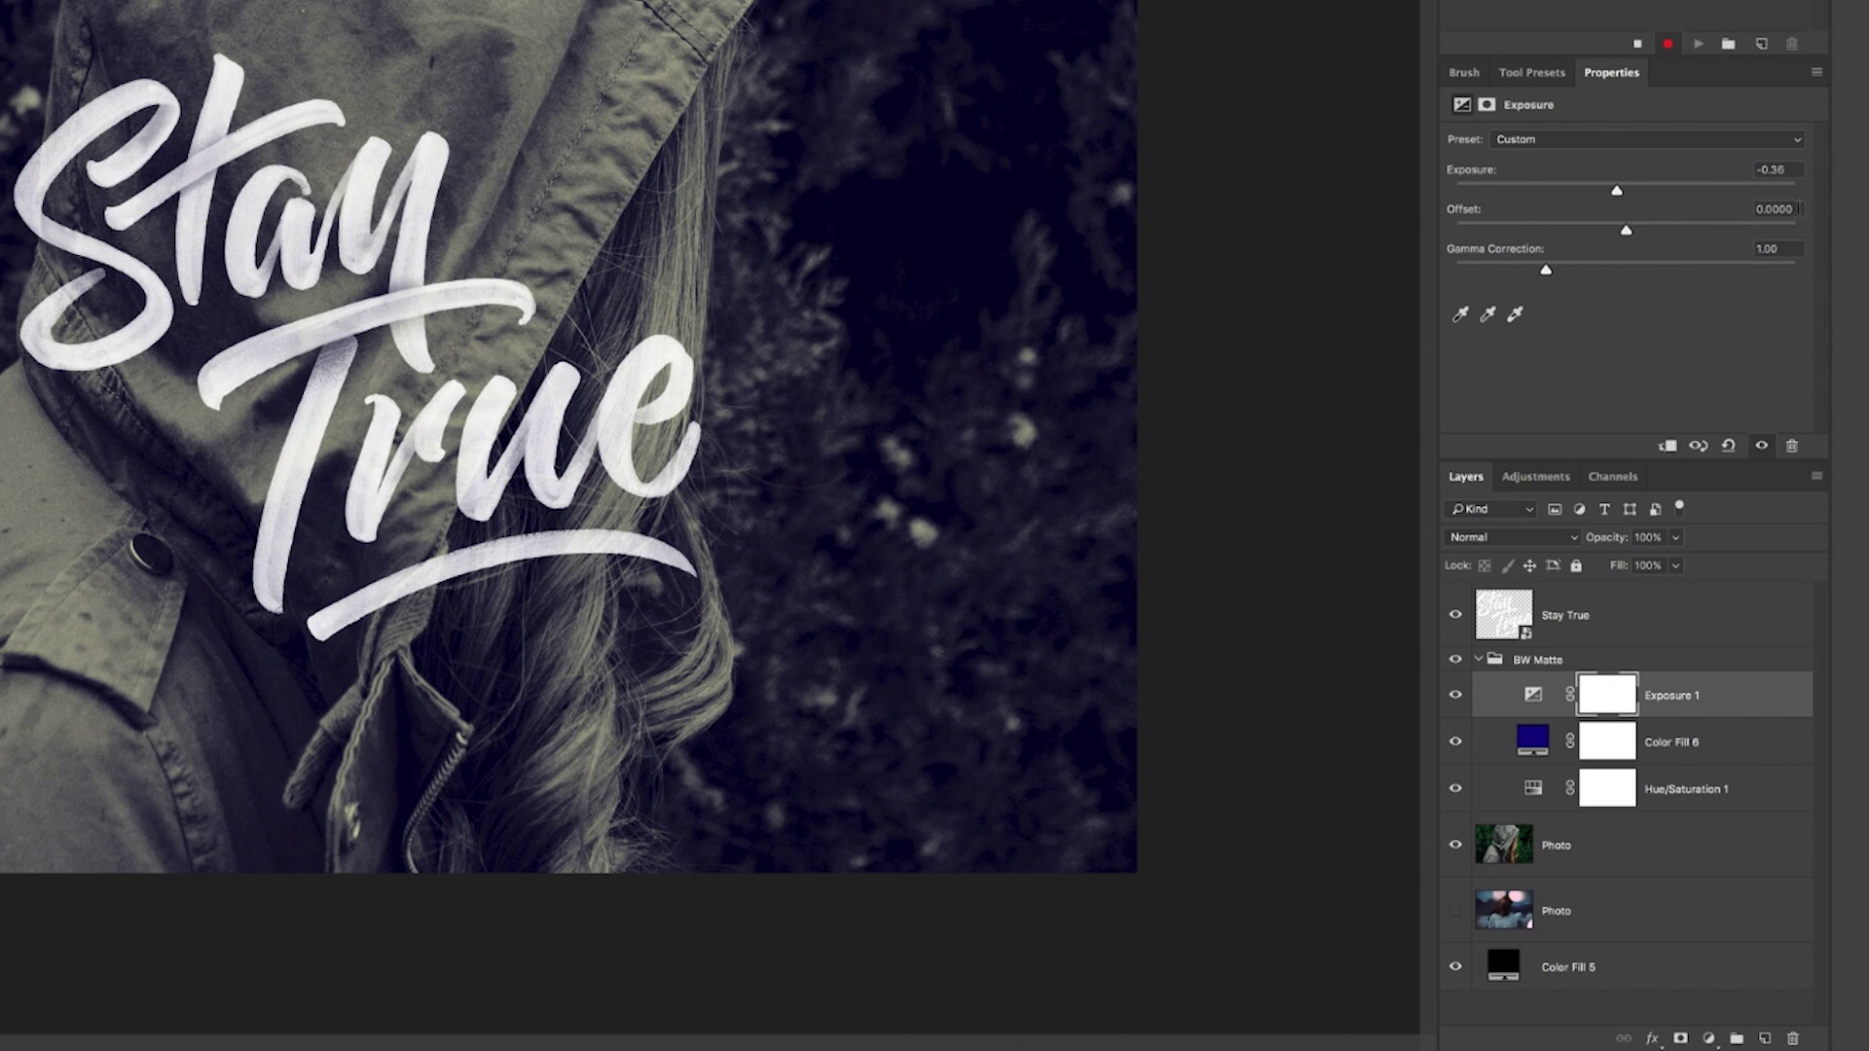
left_click(1704, 185)
type("-")
key("Return")
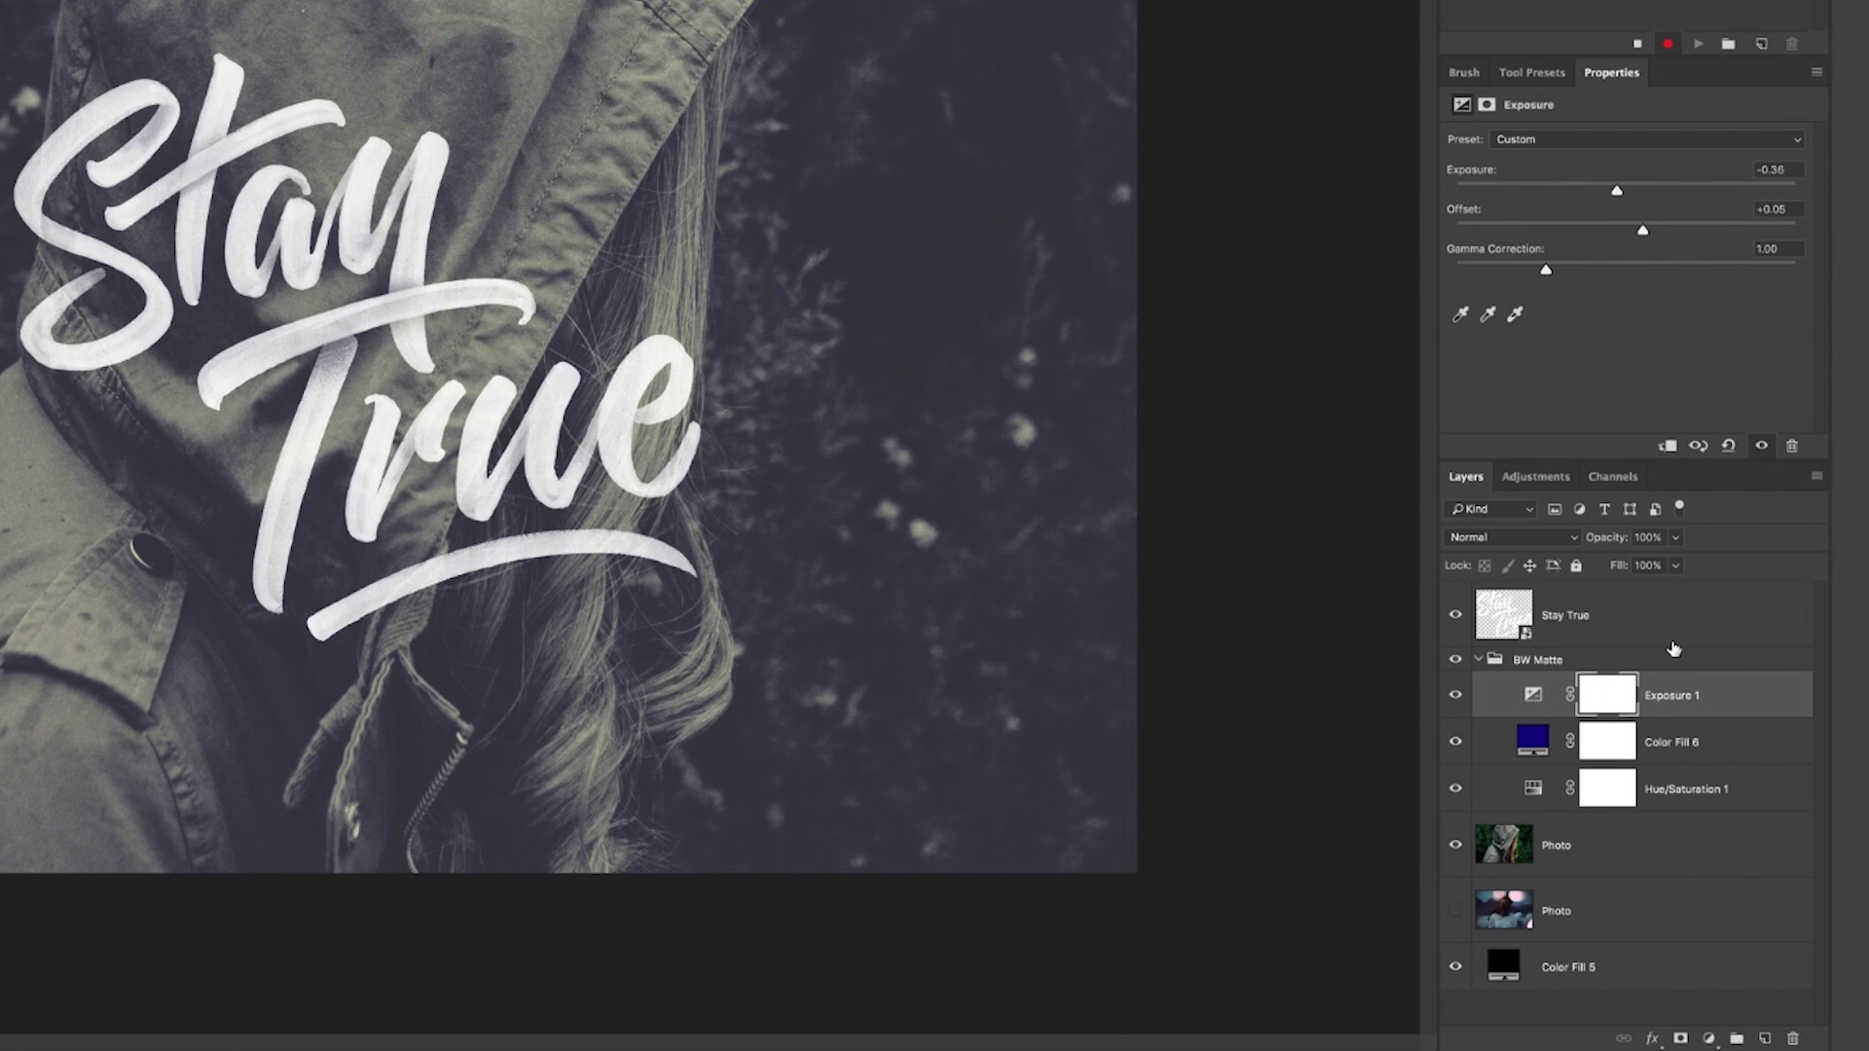
left_click(1537, 661)
- Collapse all groups, stop recording BW Matte, and delete the BW Matte test group
left_click(1815, 480)
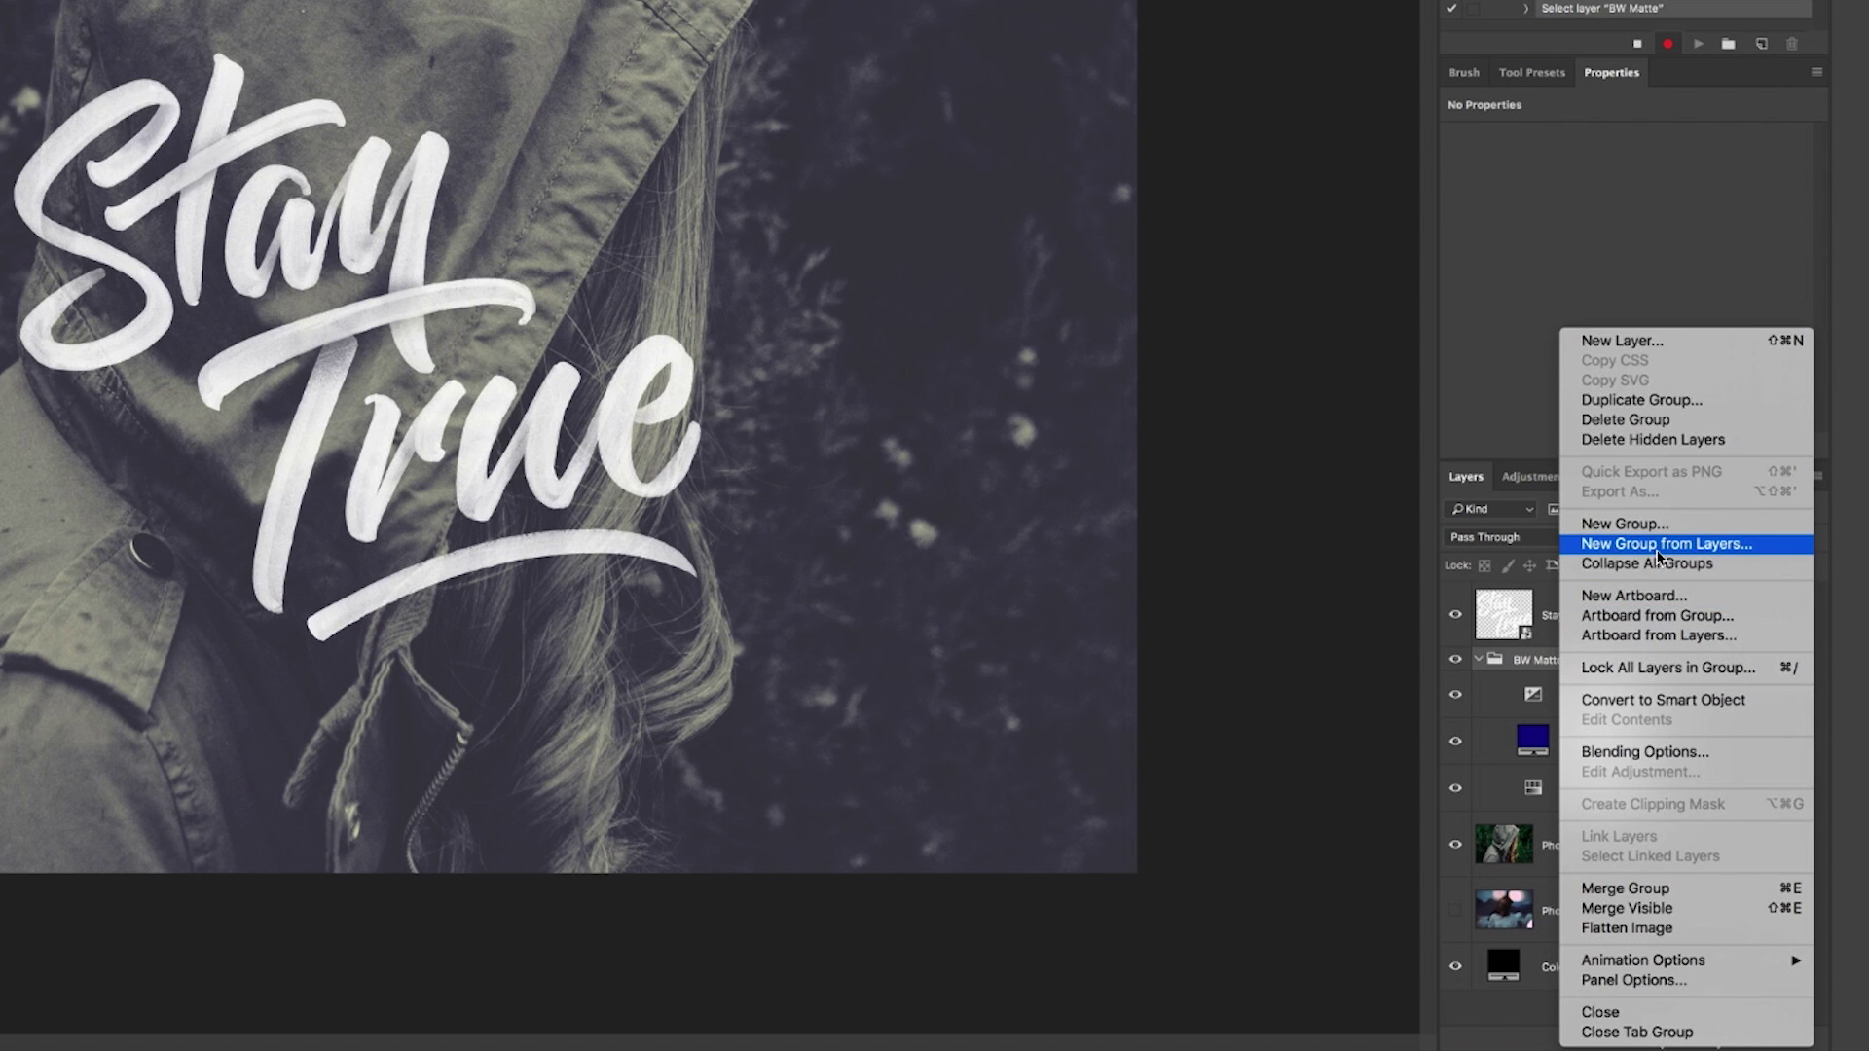
left_click(1660, 564)
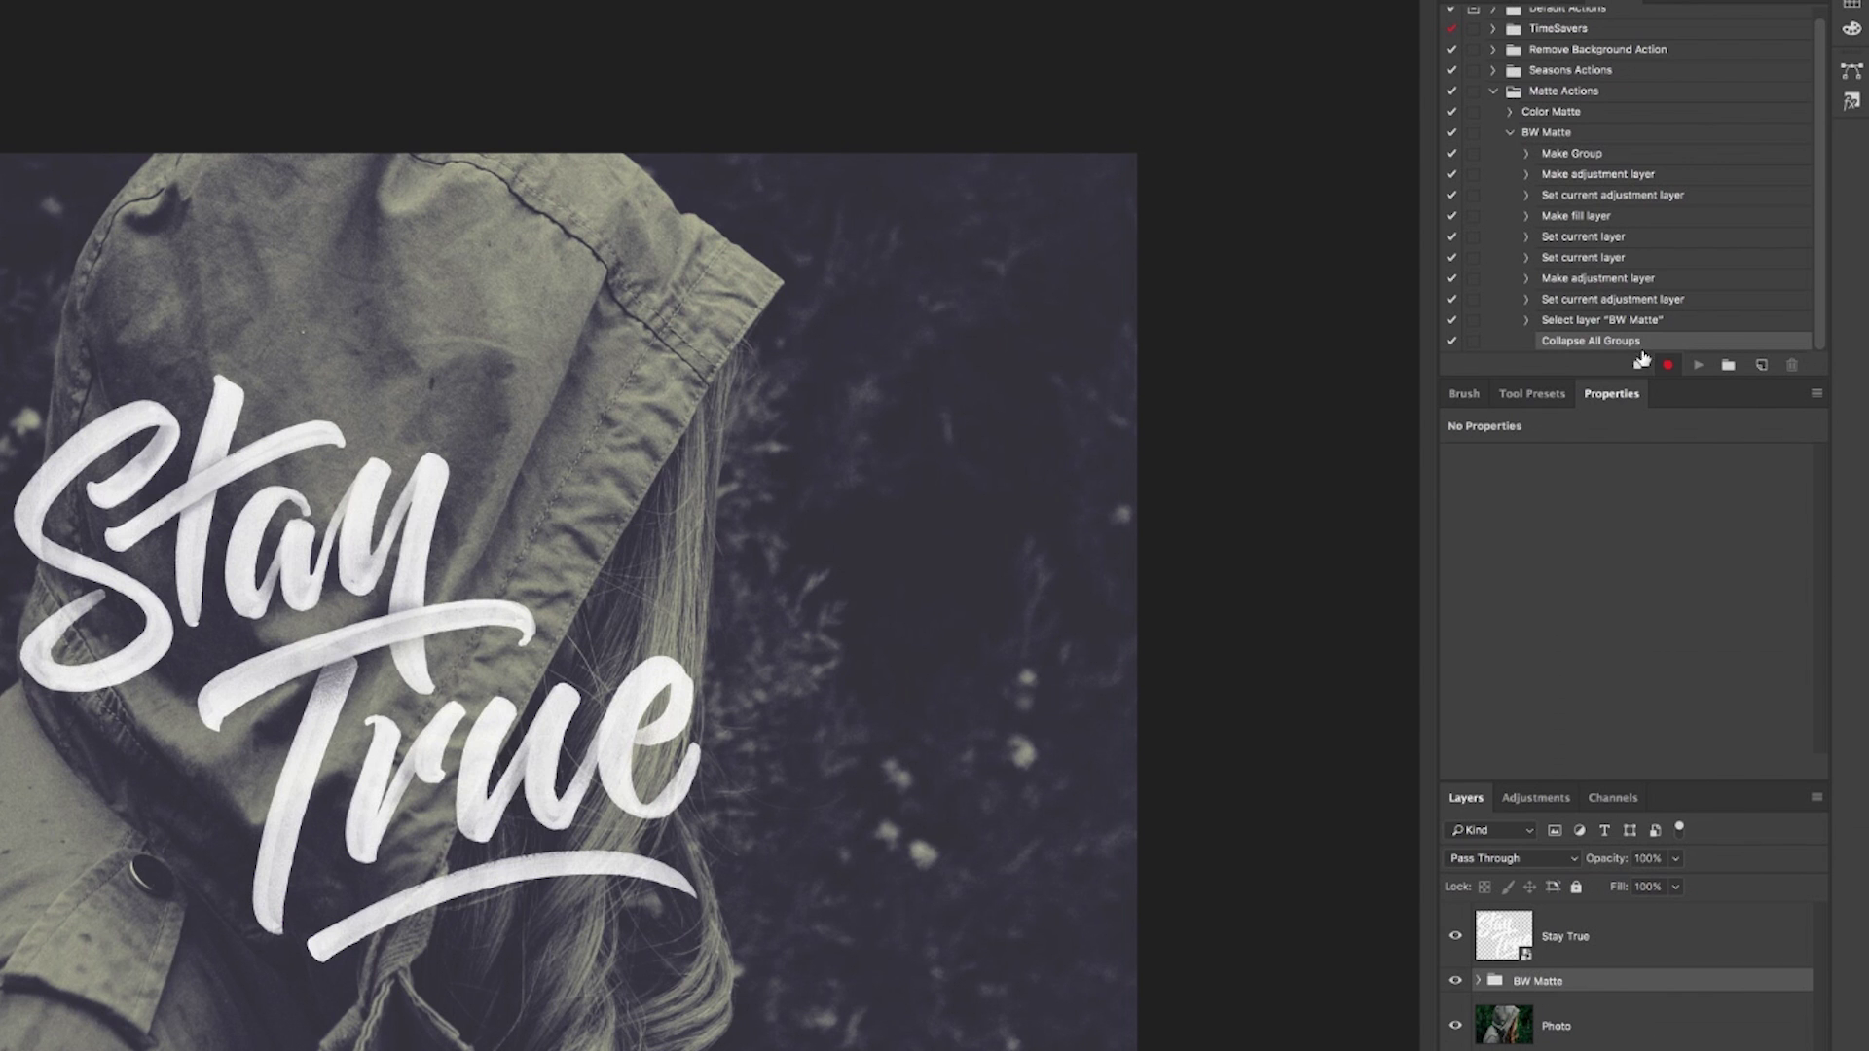
left_click(1638, 81)
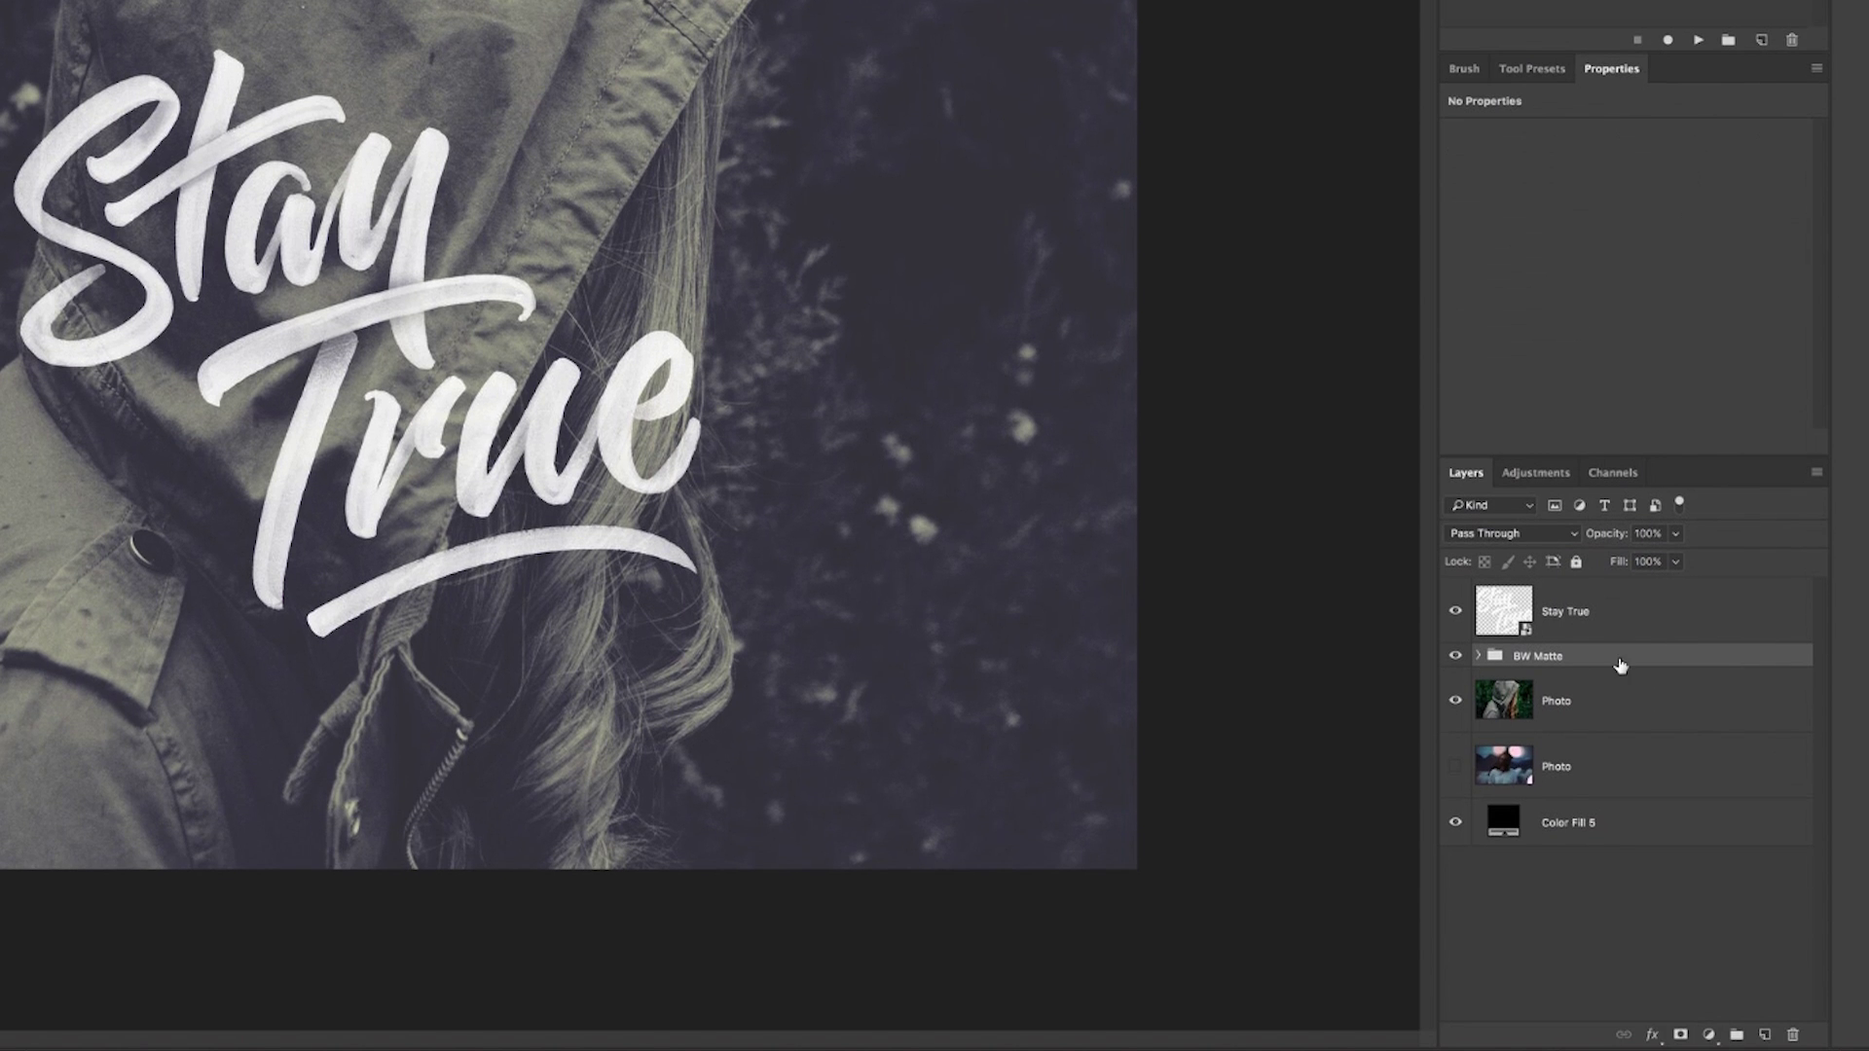
left_click_drag(1620, 981, 1655, 1037)
left_click_drag(1655, 712, 1792, 1034)
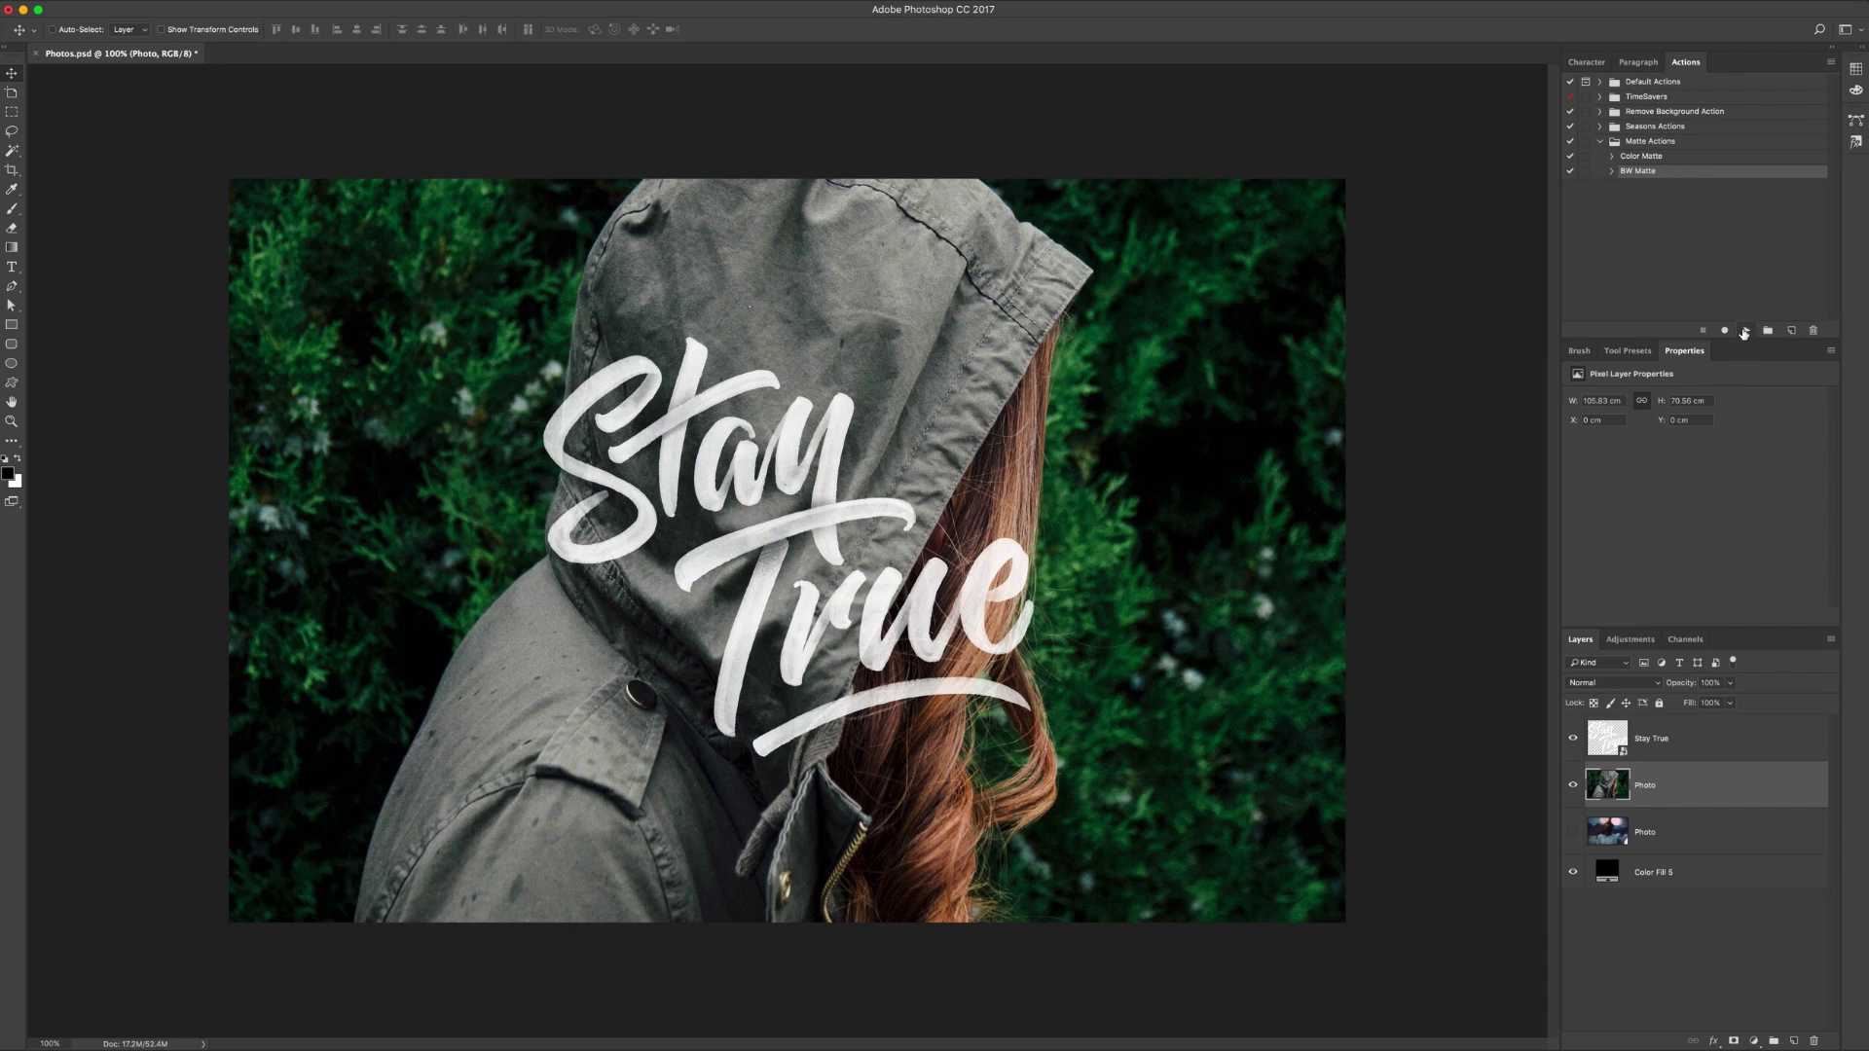
- Play the BW Matte action on the first photo, then on the windswept-hair photo
left_click(1748, 332)
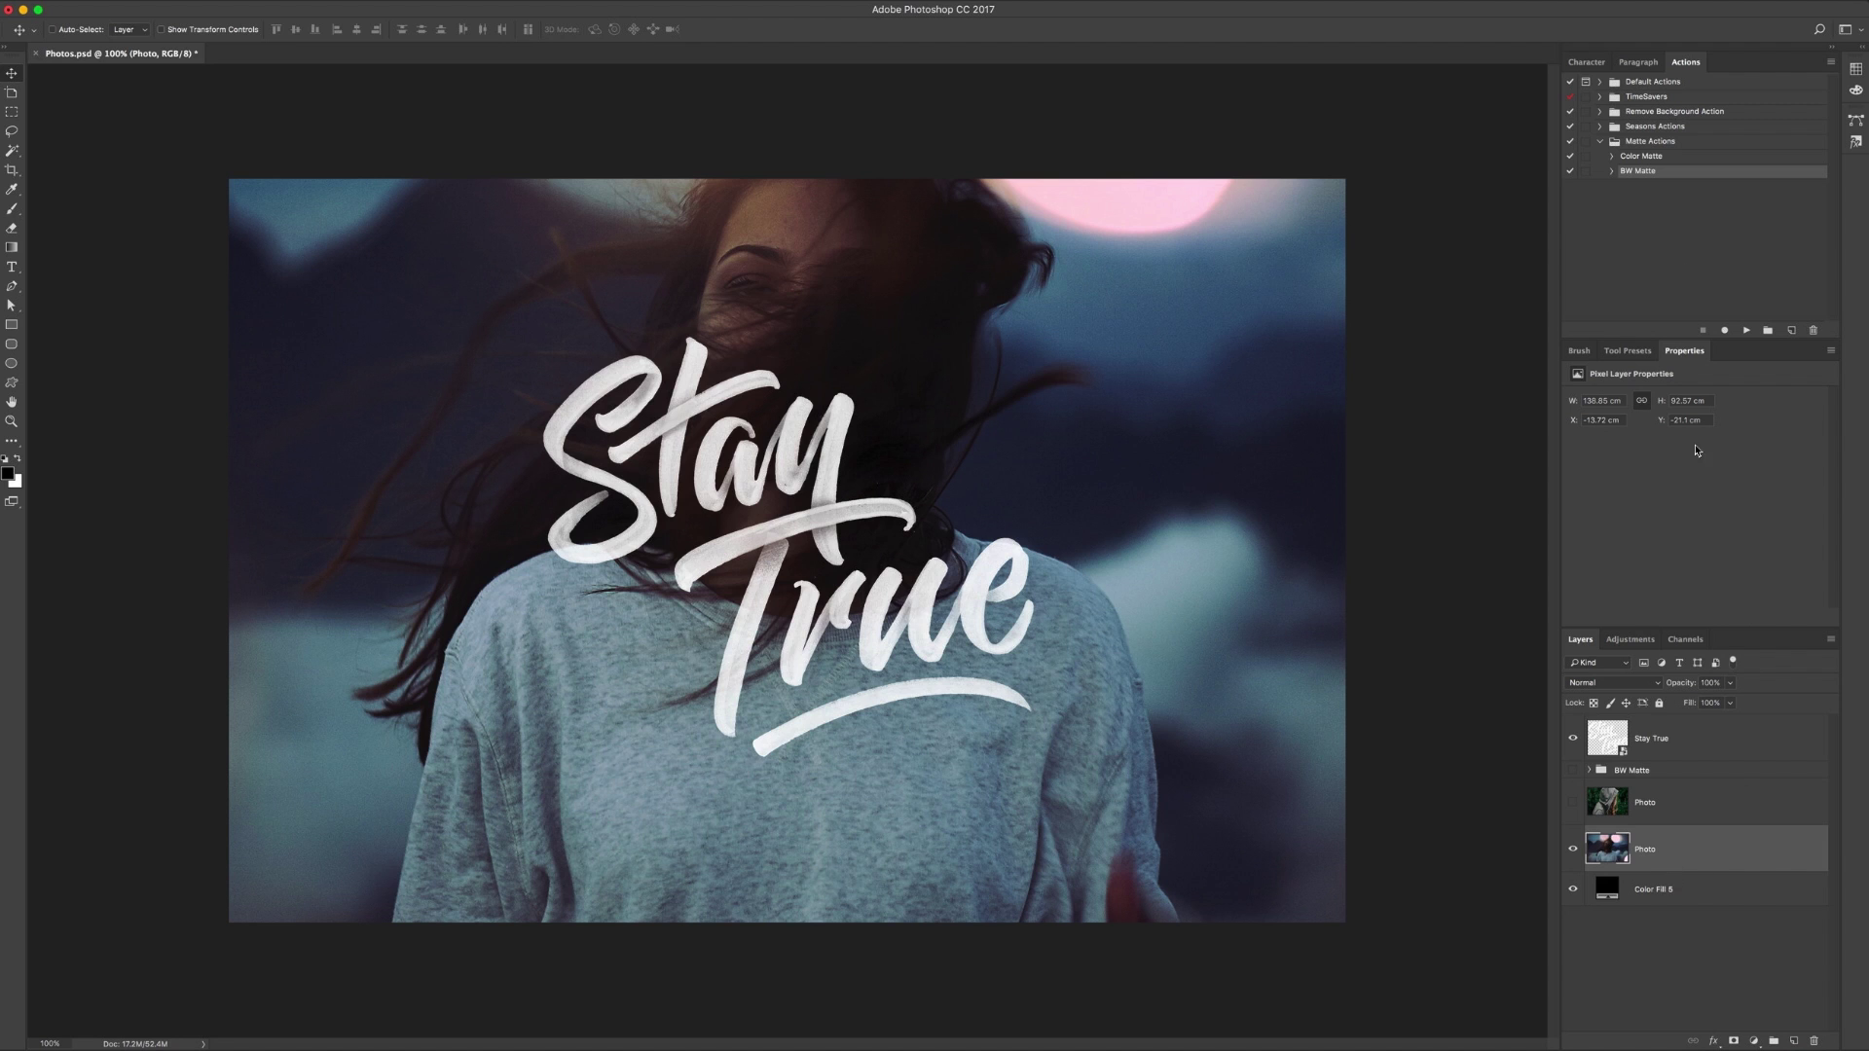
left_click(1747, 332)
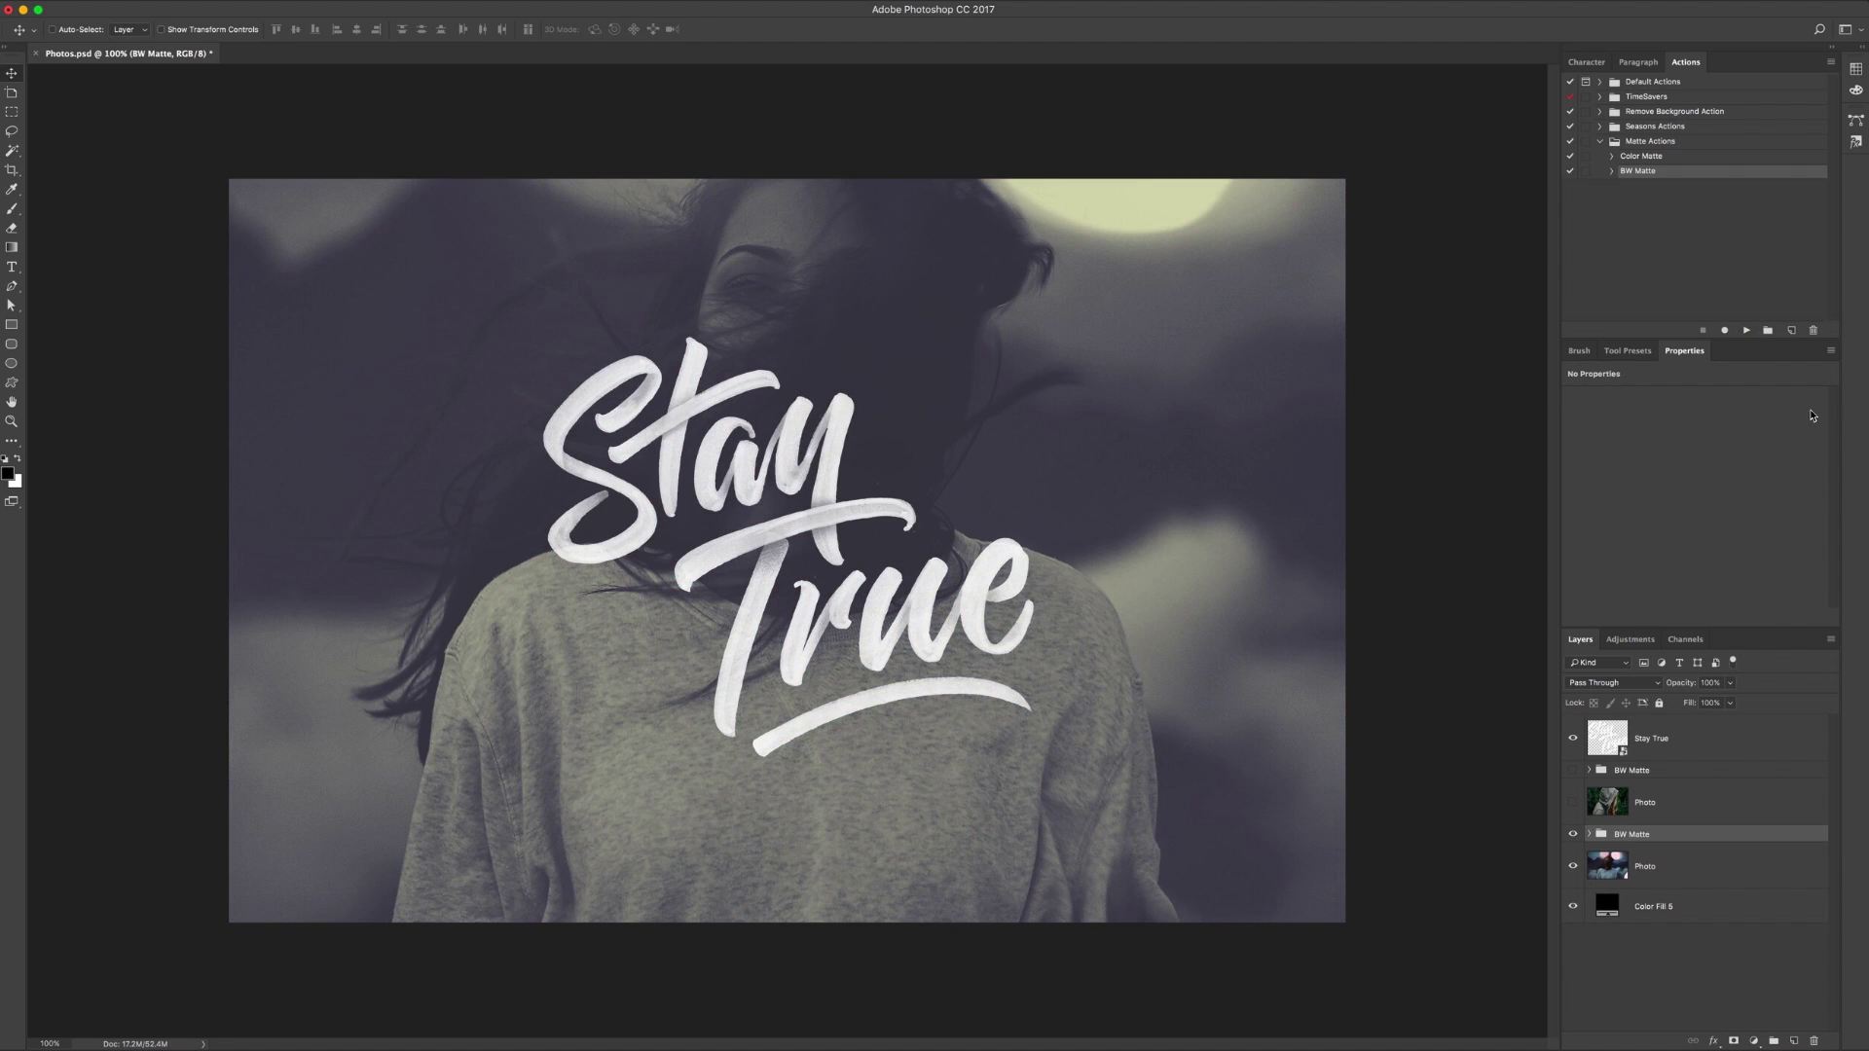